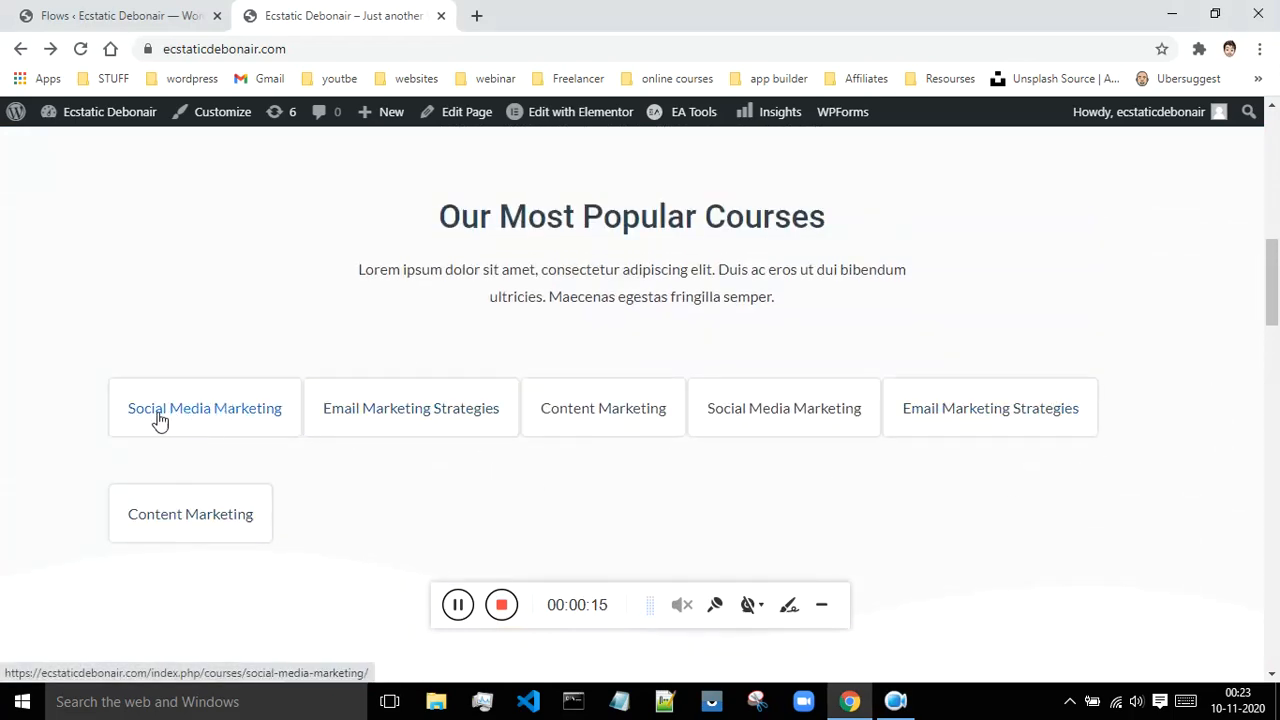
Step: Open the first Social Media Marketing course from the popular courses and review its progress and description
left_click(228, 422)
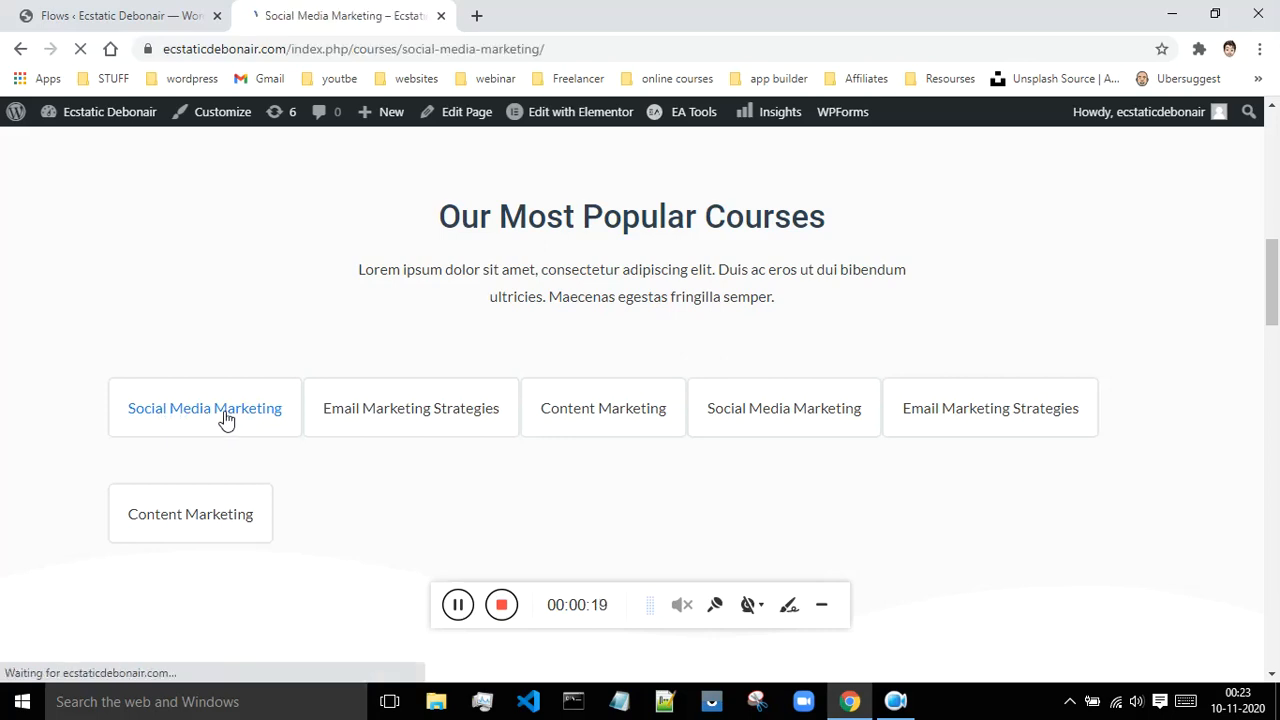
scroll(586, 274, "down", 4)
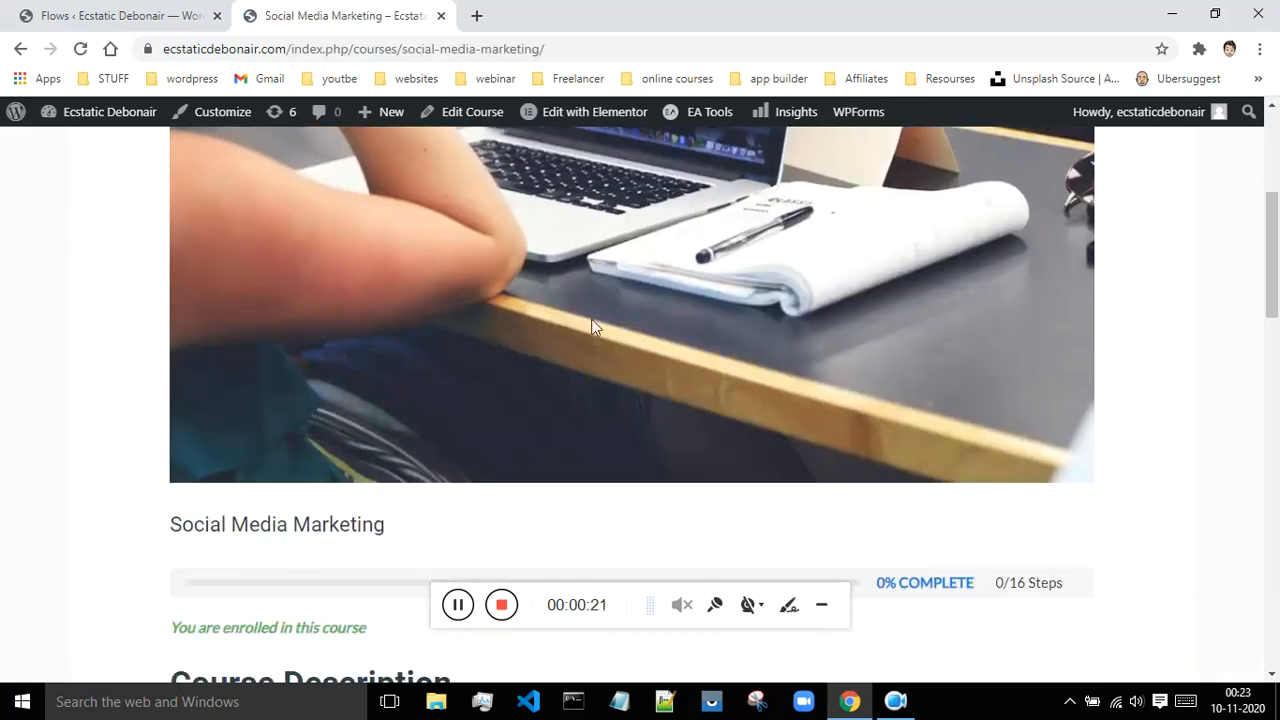
scroll(560, 265, "down", 3)
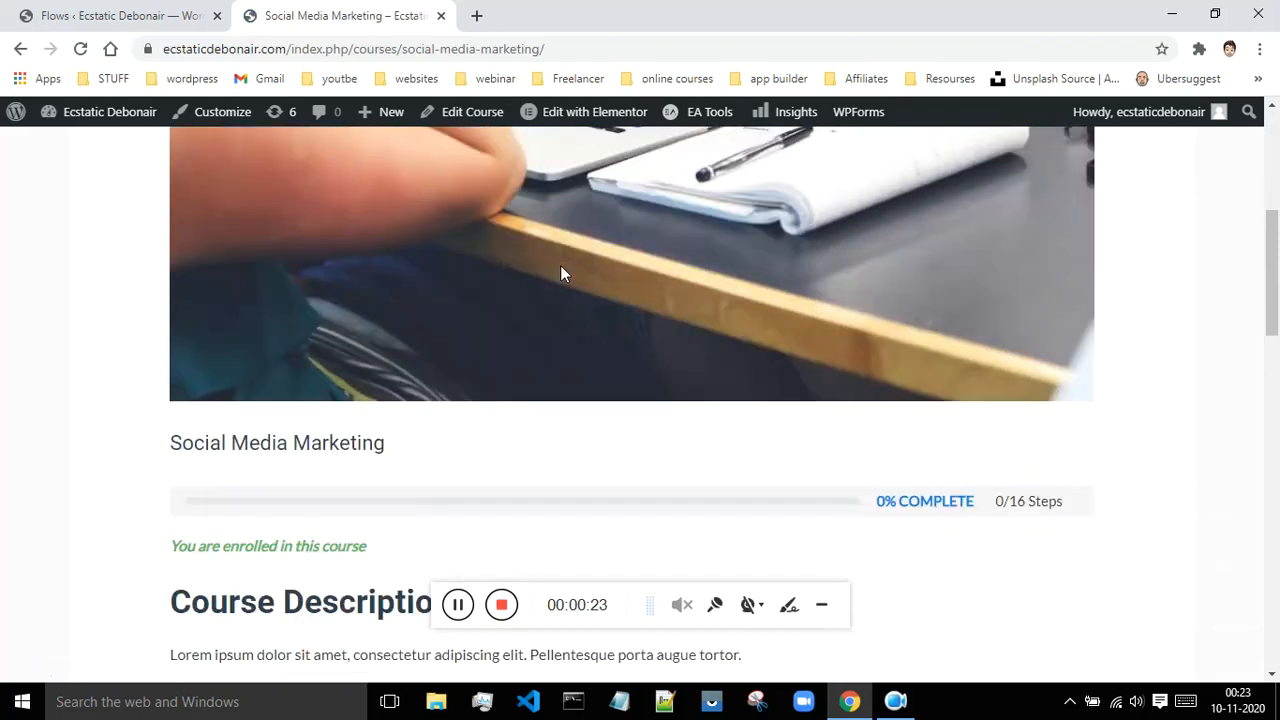
scroll(810, 277, "down", 2)
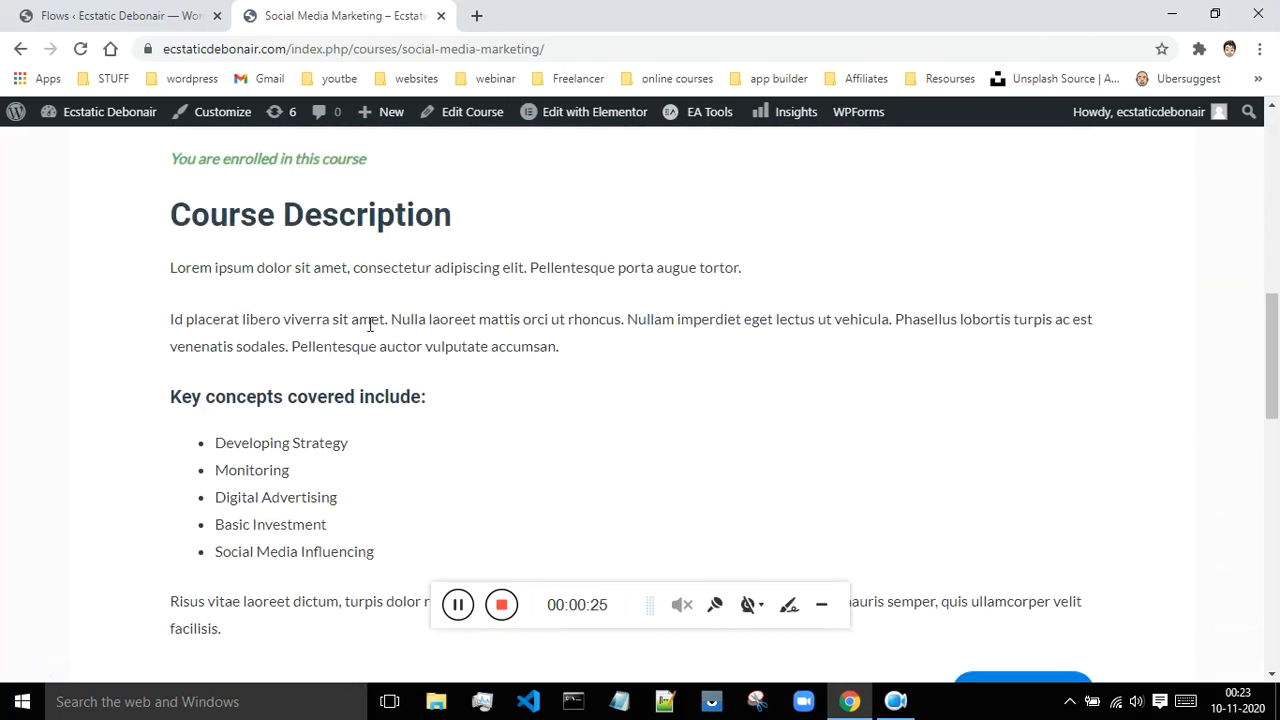
scroll(336, 316, "up", 2)
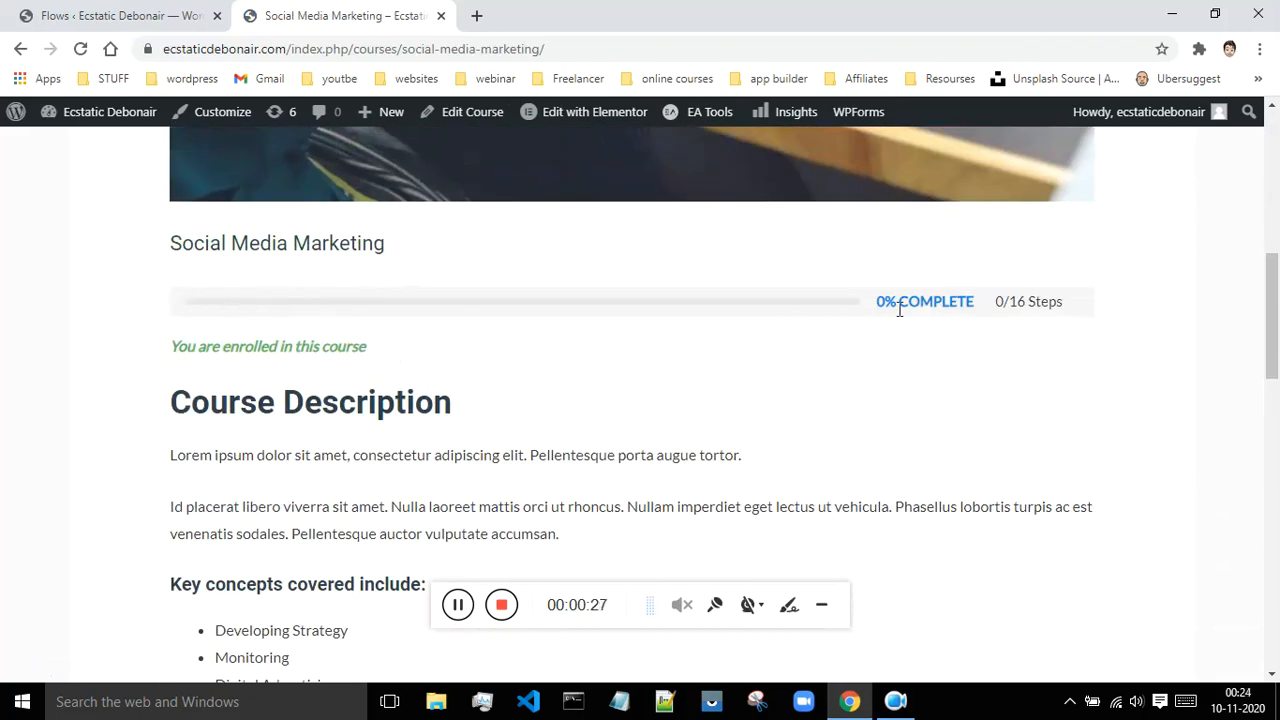
Step: Go through the course content and expand the Developing Strategy lesson to view its topics
scroll(958, 316, "down", 8)
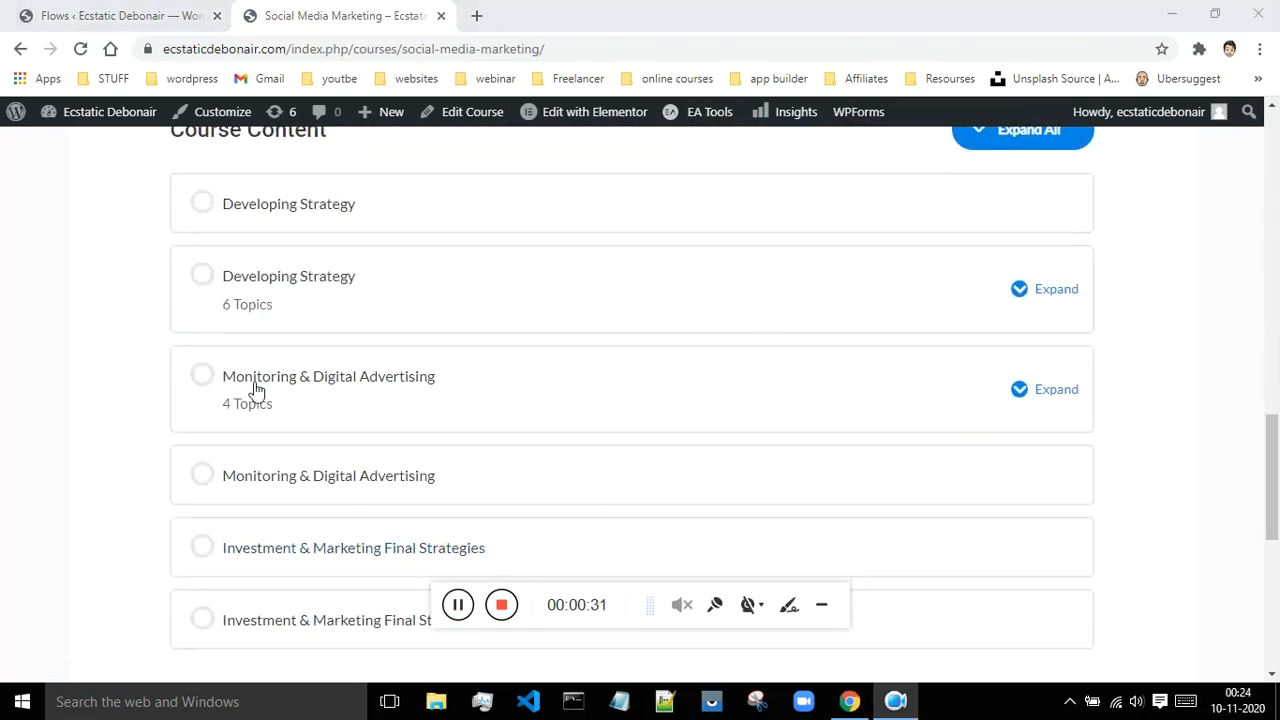
scroll(329, 280, "up", 2)
scroll(738, 333, "down", 2)
left_click(1026, 294)
scroll(751, 369, "down", 2)
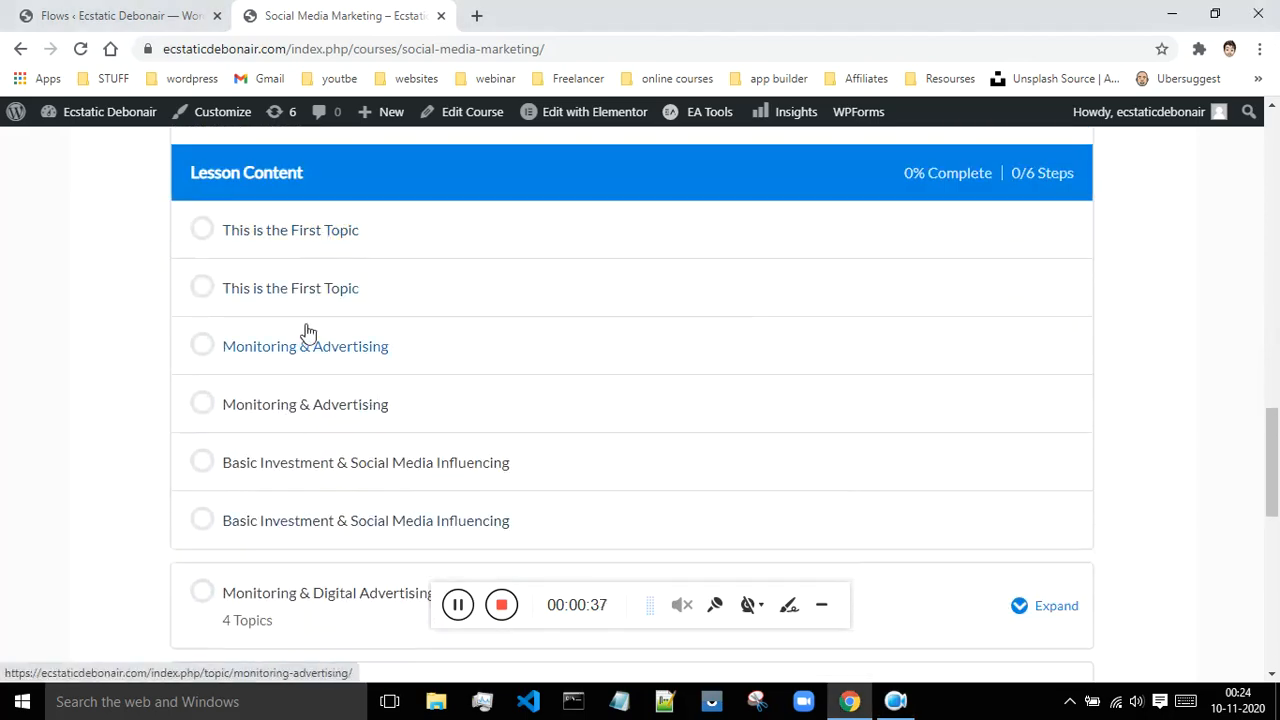
Step: Open the Developing Strategy lesson that contains topics and look through its page
scroll(306, 334, "up", 2)
left_click(970, 304)
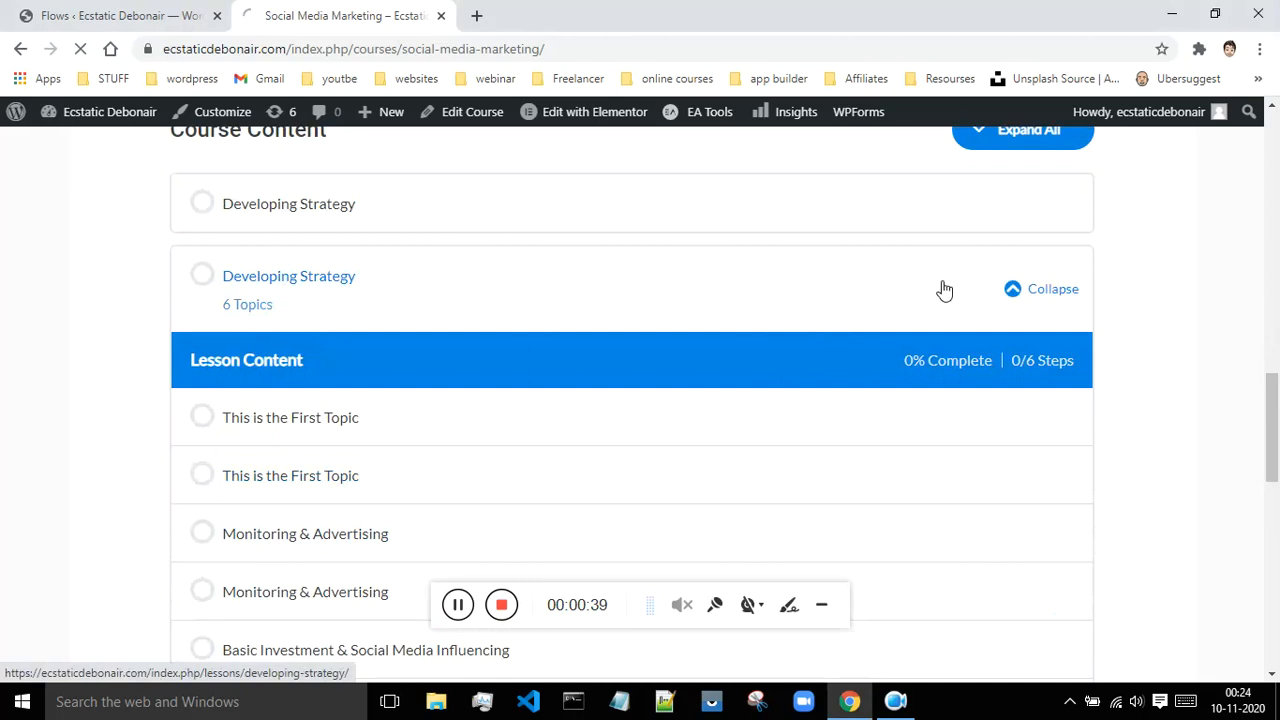
scroll(940, 290, "down", 2)
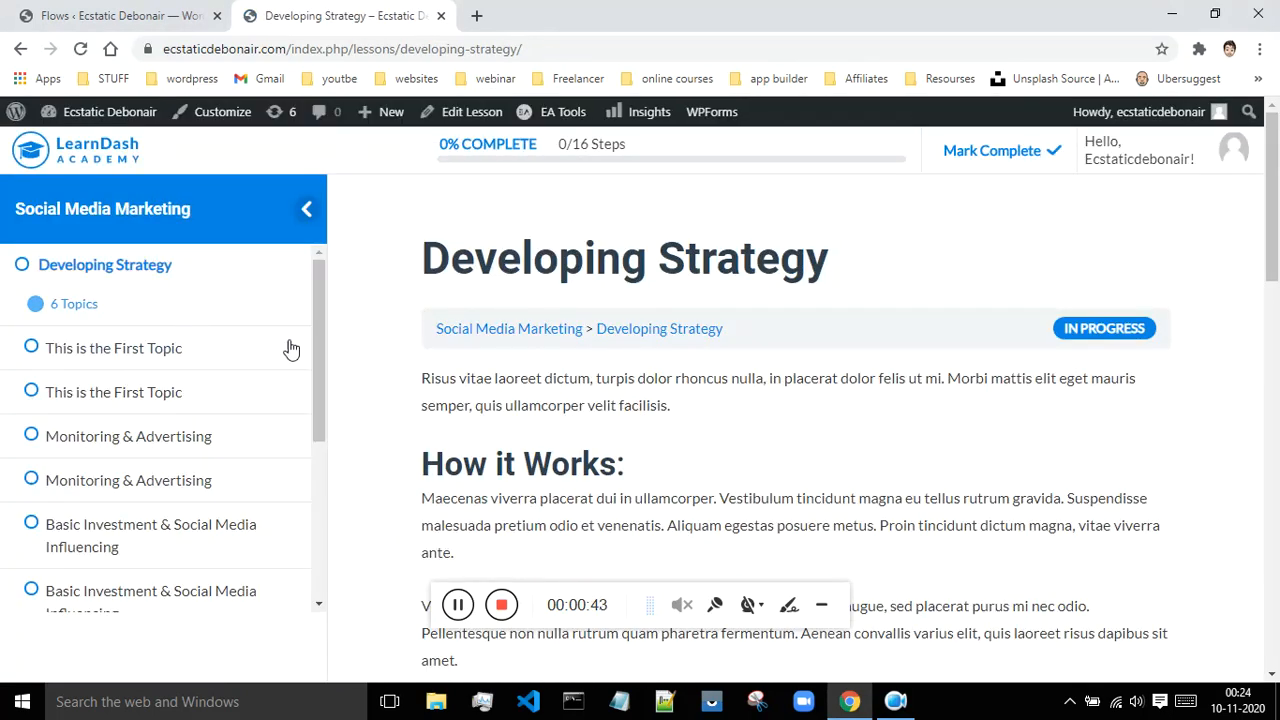
scroll(546, 334, "down", 4)
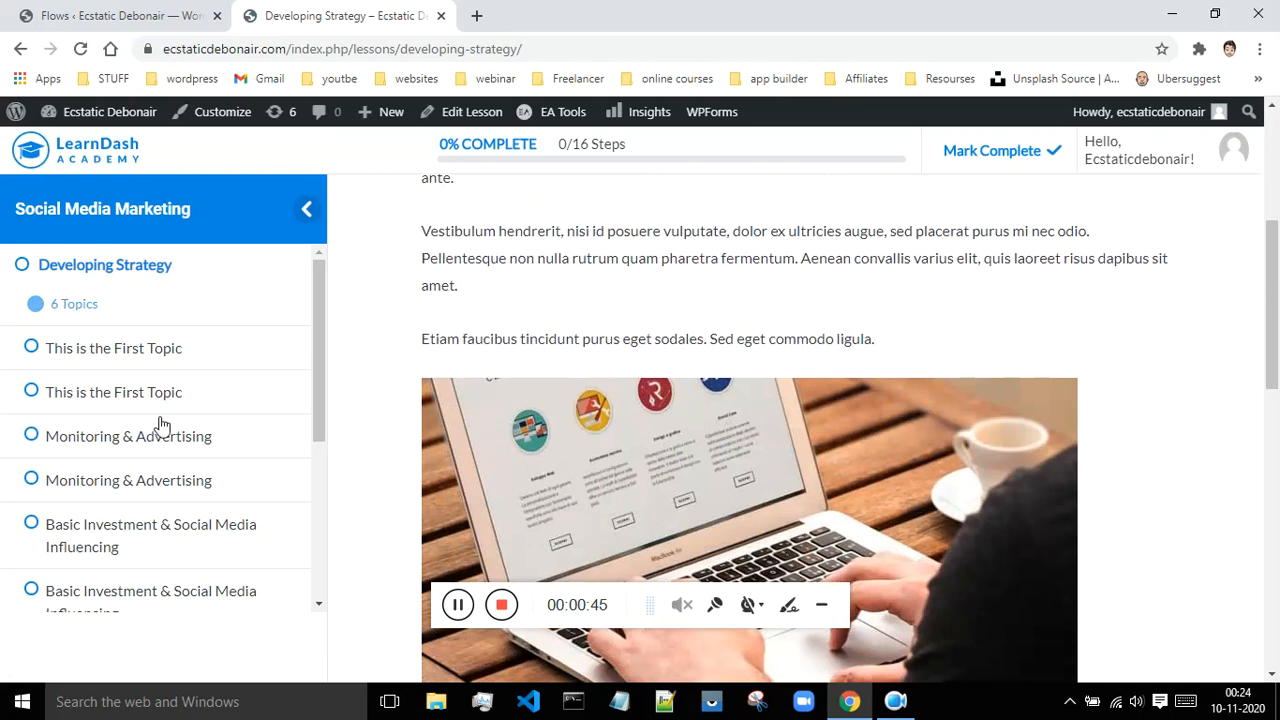
Step: View both "This is the First Topic" entries of the Developing Strategy lesson one after the other
left_click(147, 355)
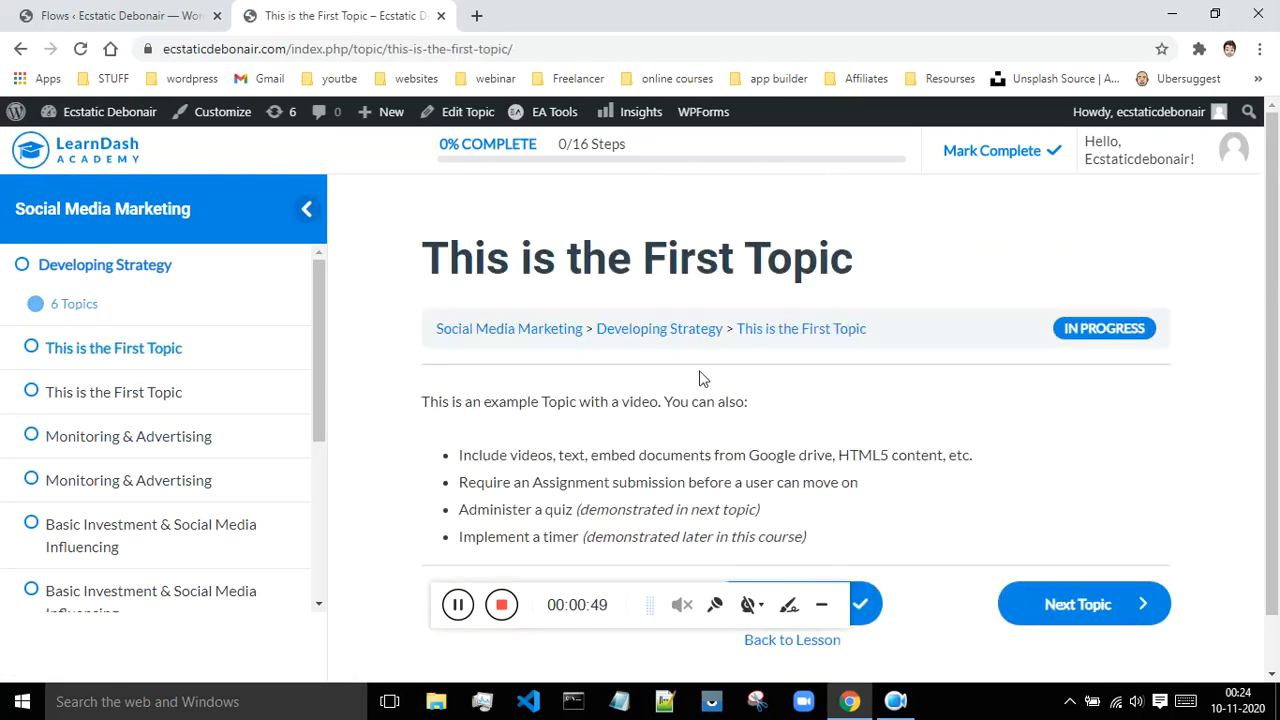
scroll(700, 372, "down", 2)
left_click(118, 391)
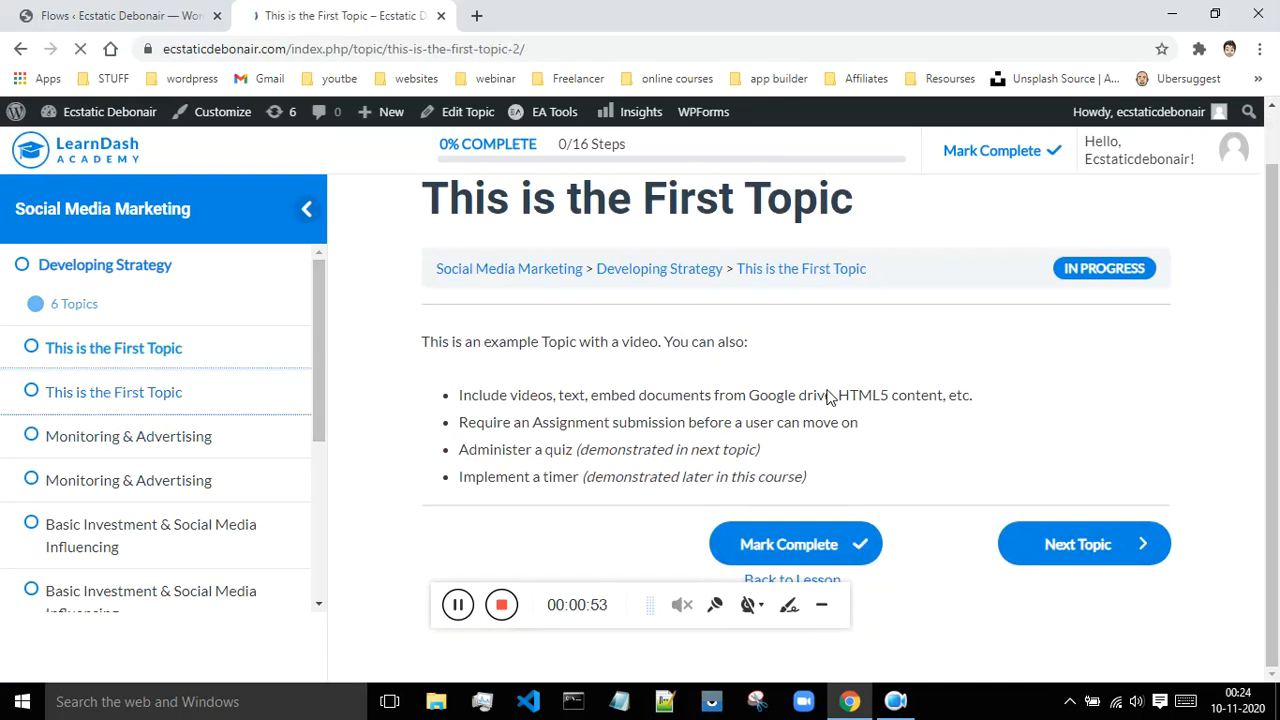
scroll(828, 383, "down", 1)
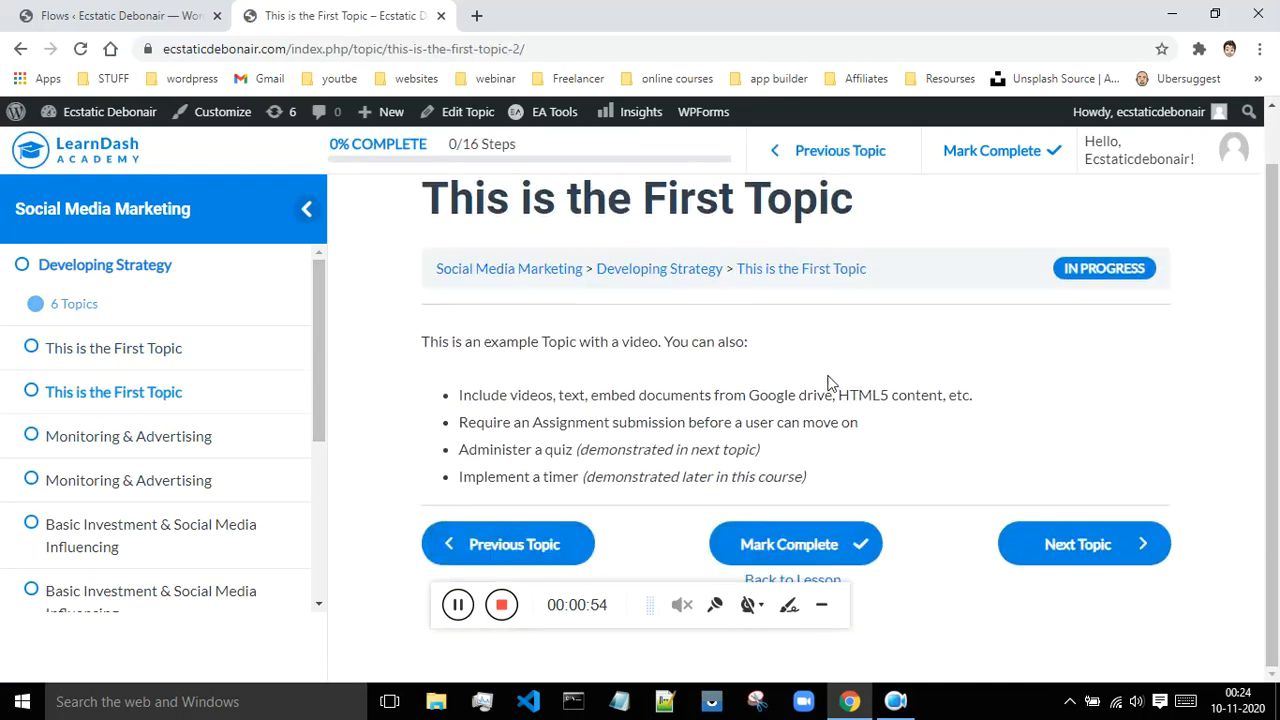
Step: Open the first Monitoring & Advertising topic and examine its text and embedded video
left_click(120, 438)
scroll(851, 418, "down", 3)
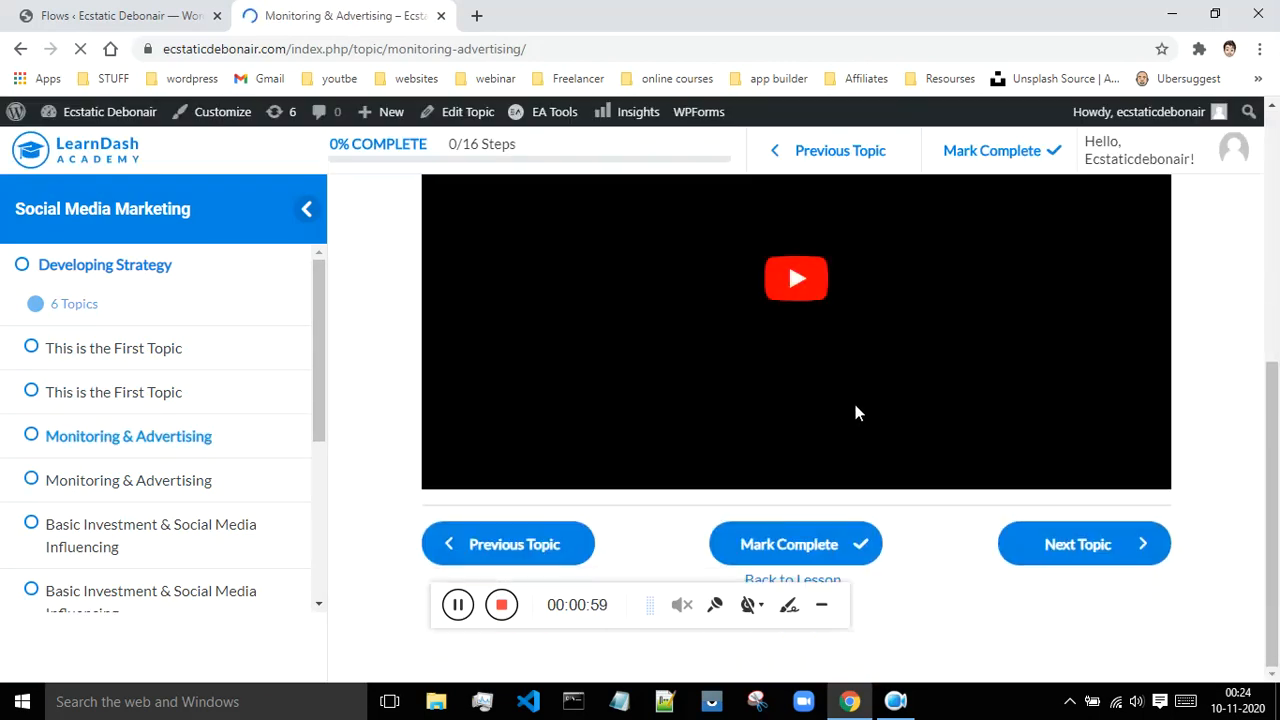
scroll(842, 330, "up", 3)
scroll(884, 399, "down", 2)
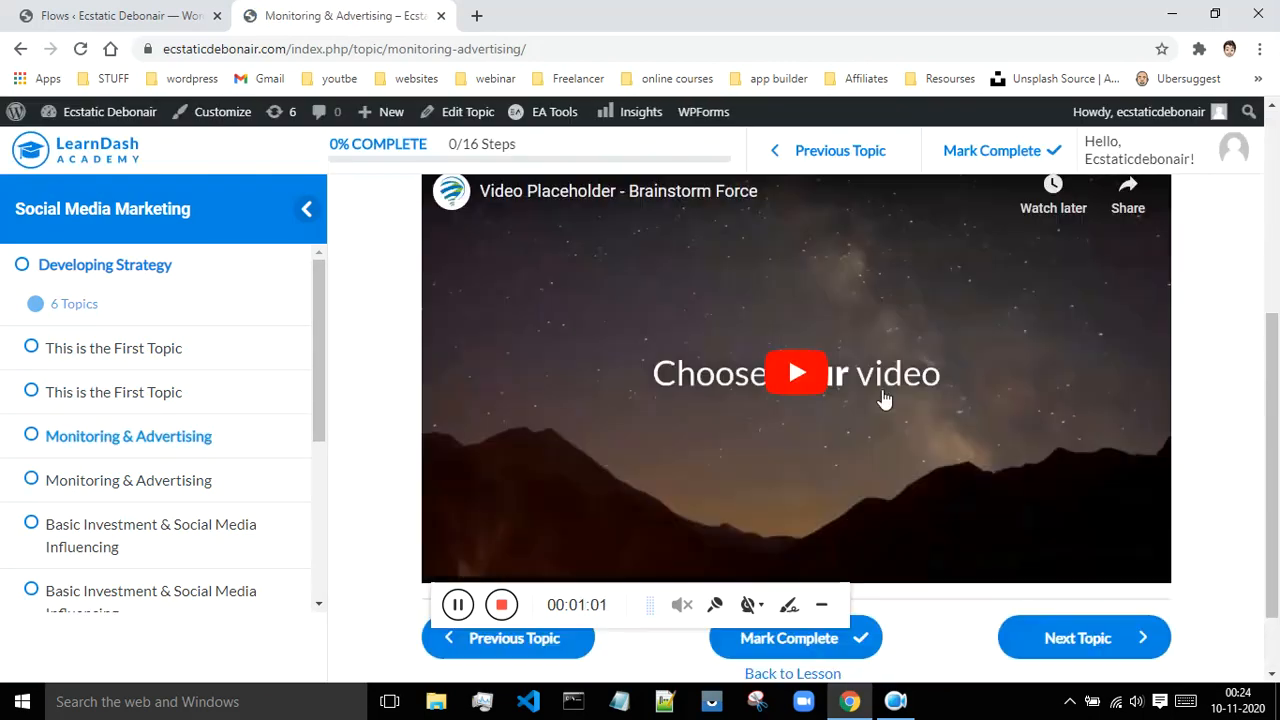
scroll(884, 399, "up", 4)
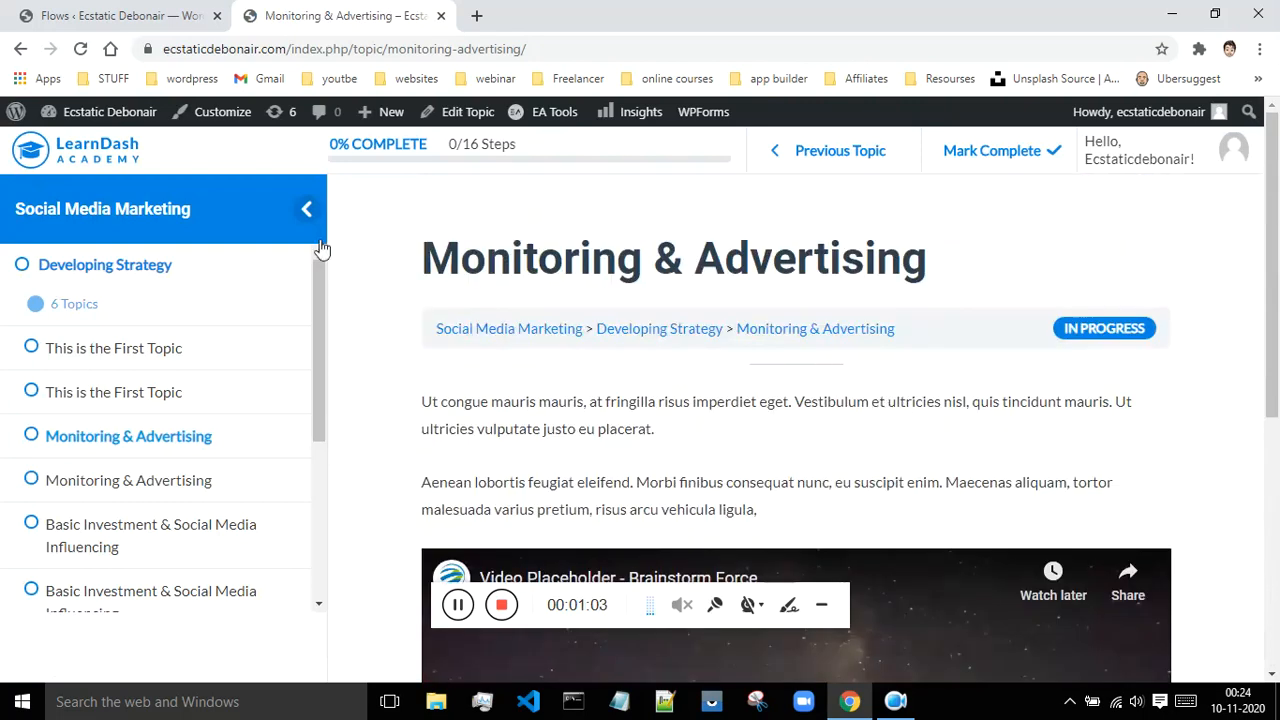
Step: Return to the site's home page at ecstaticdebonair.com
left_click_drag(562, 48, 296, 55)
key("BackSpace")
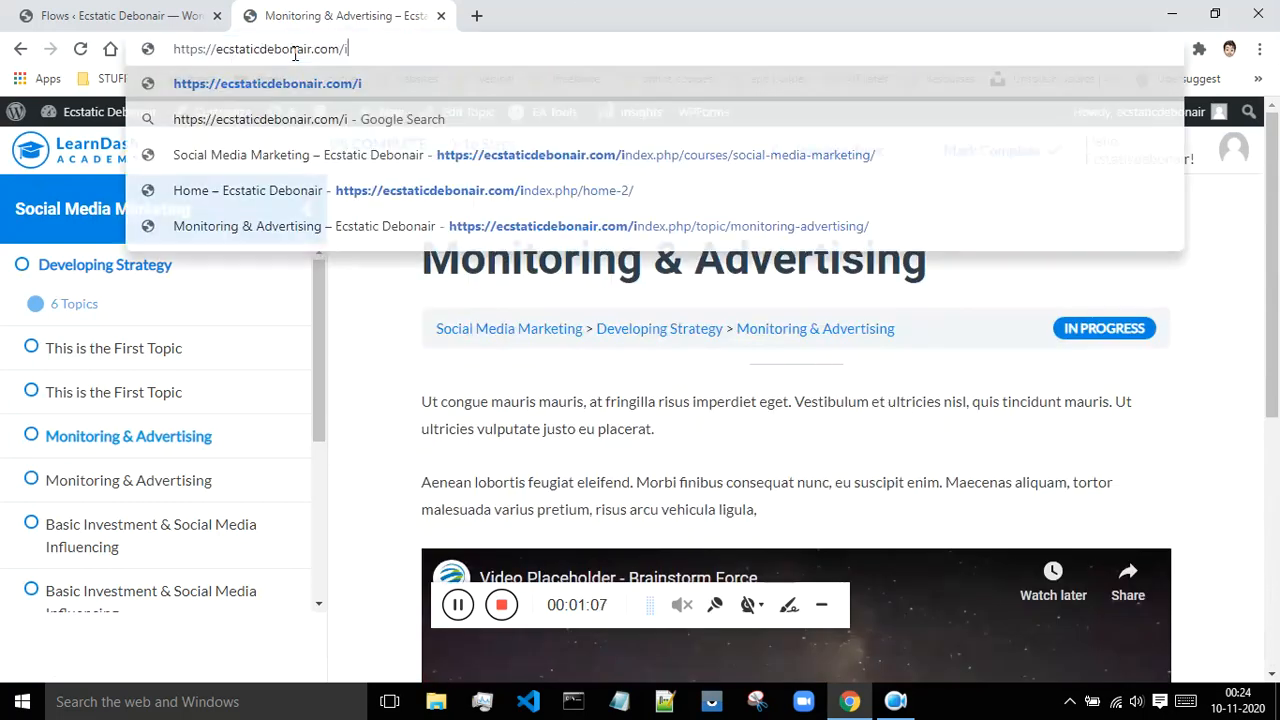
key("Return")
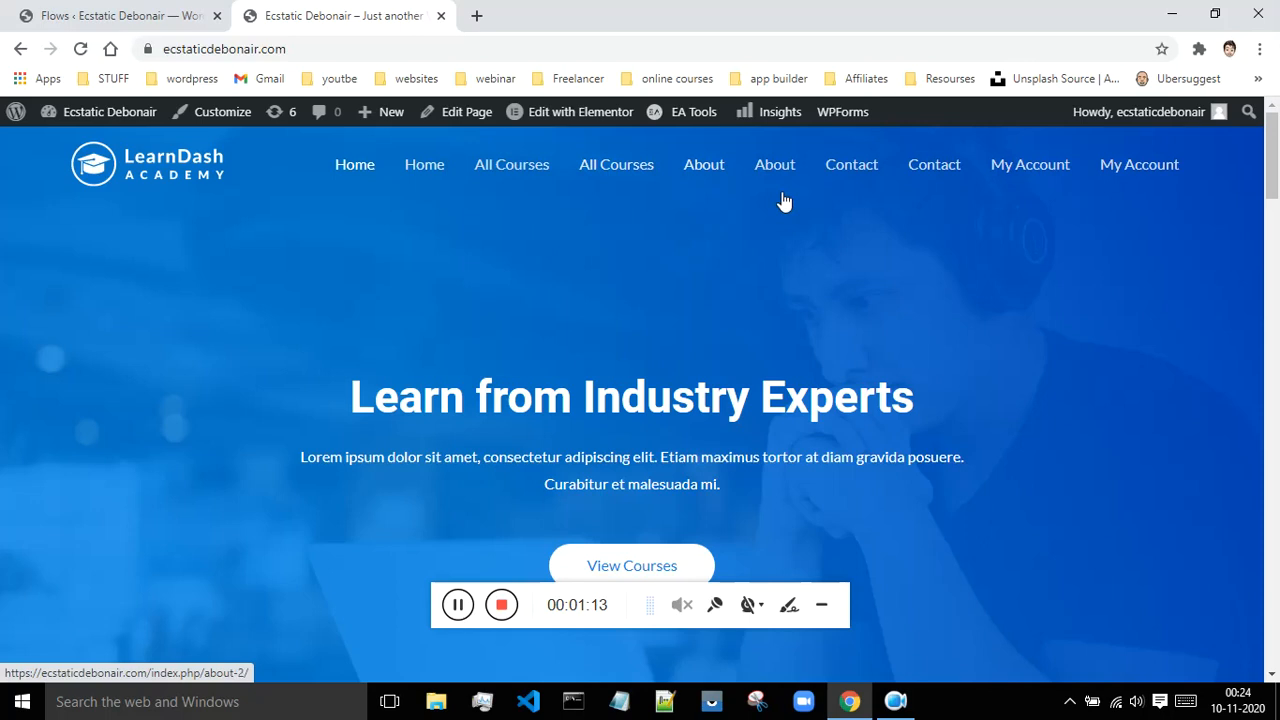
Step: Open the menu editor in the WordPress admin and review the Primary Menu structure for duplicate items
left_click(135, 10)
scroll(50, 250, "down", 3)
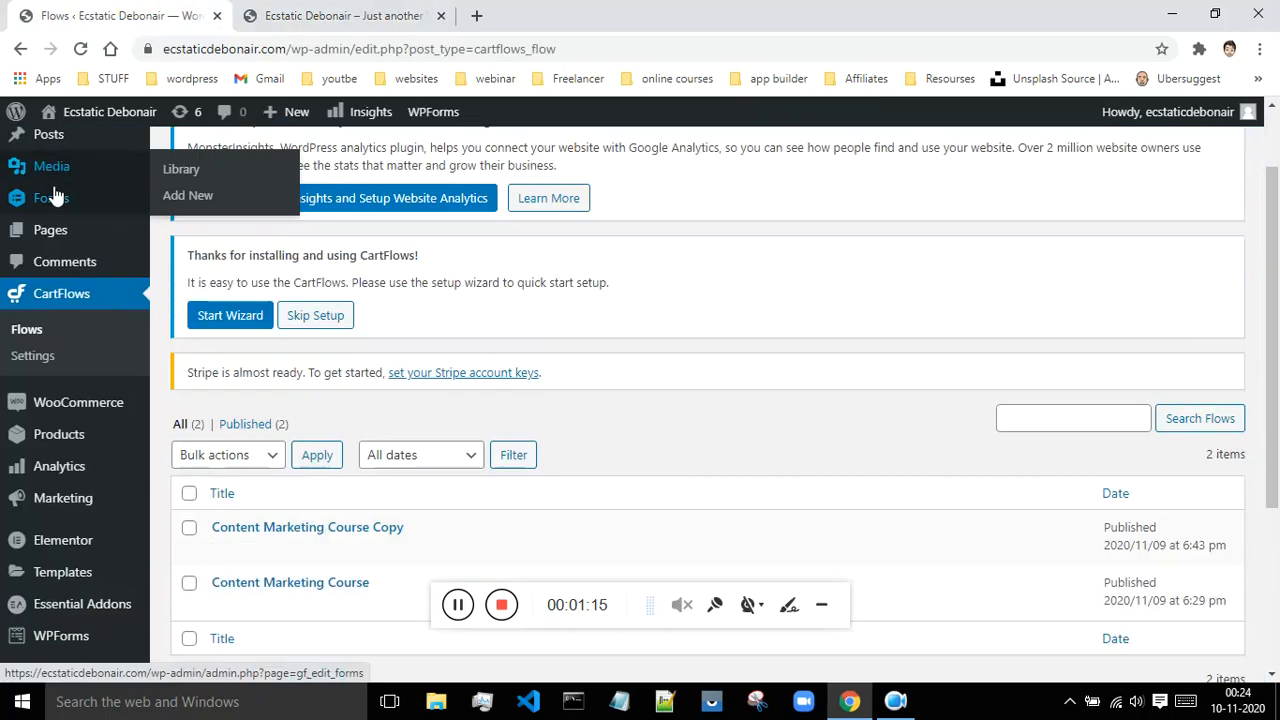
mouse_move(72, 505)
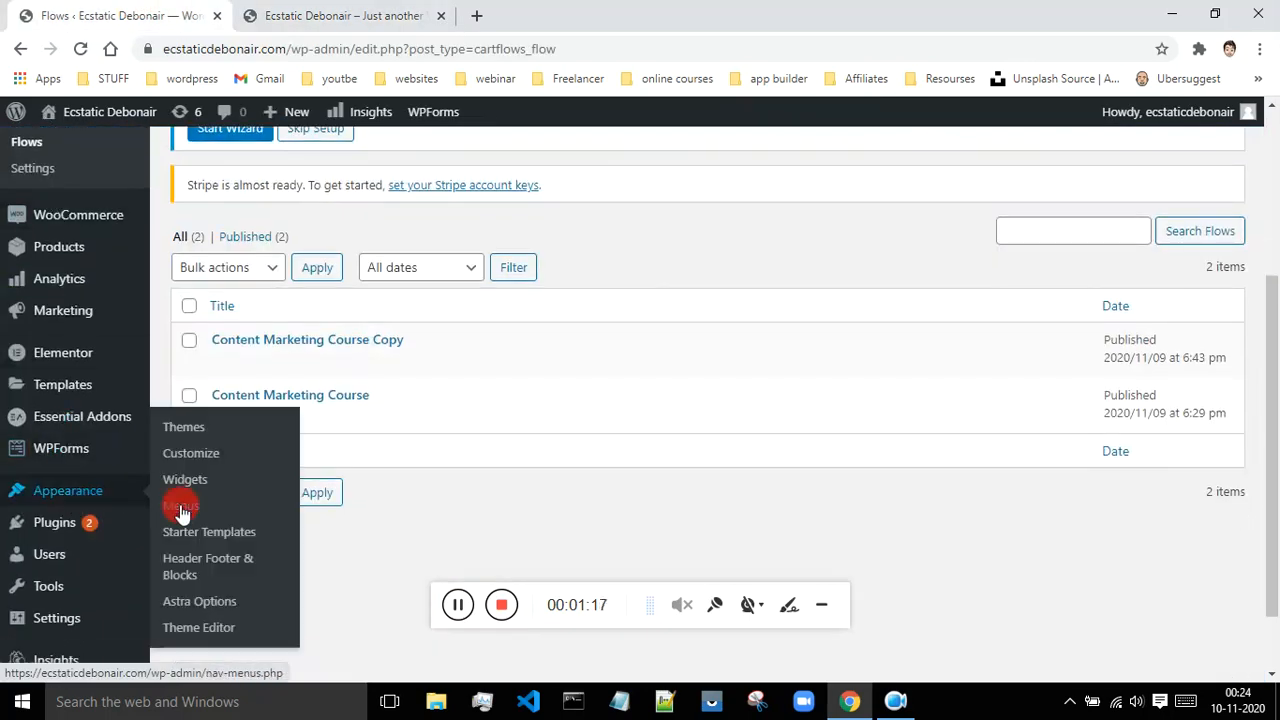
left_click(181, 510)
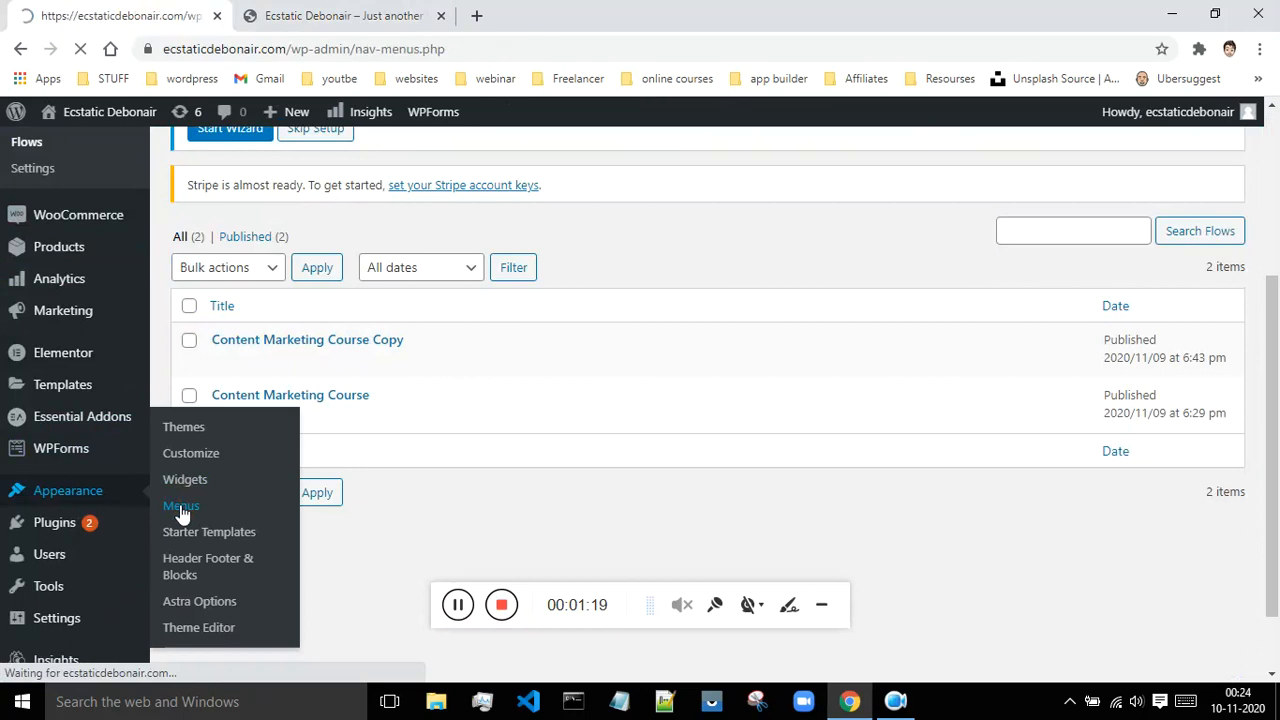
scroll(842, 273, "down", 1)
scroll(842, 273, "down", 3)
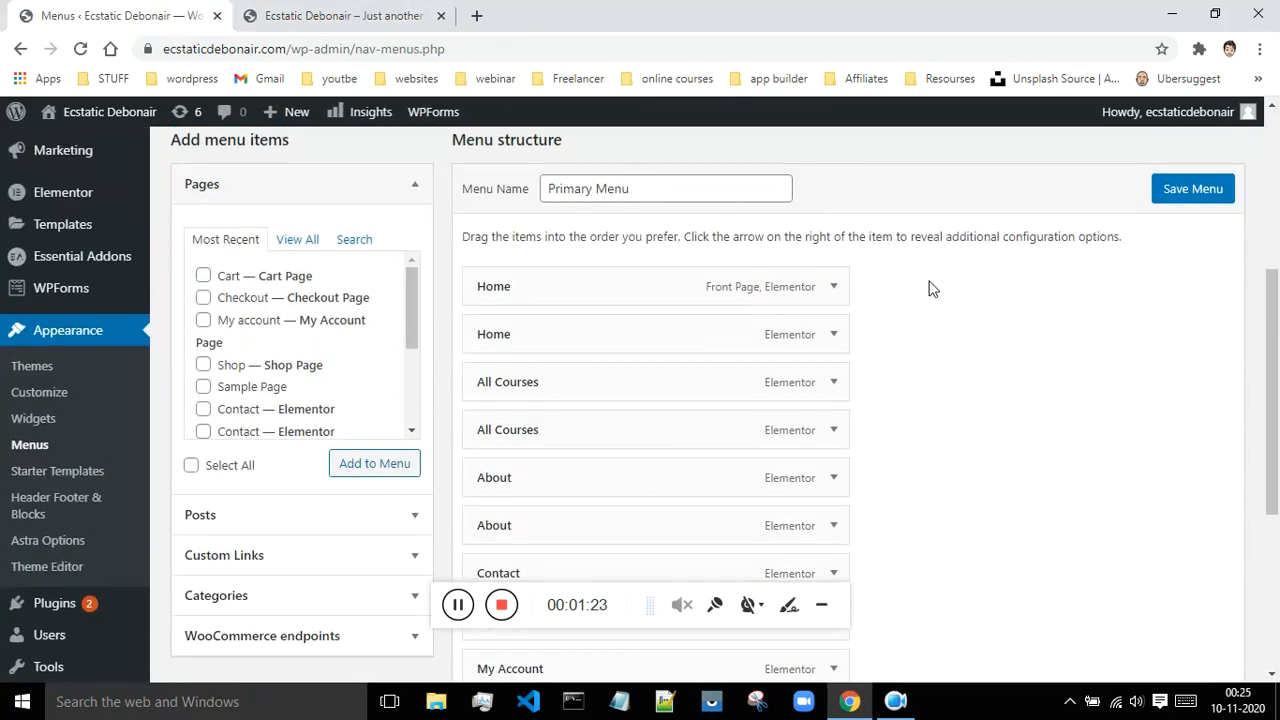
scroll(914, 323, "up", 3)
scroll(871, 340, "down", 1)
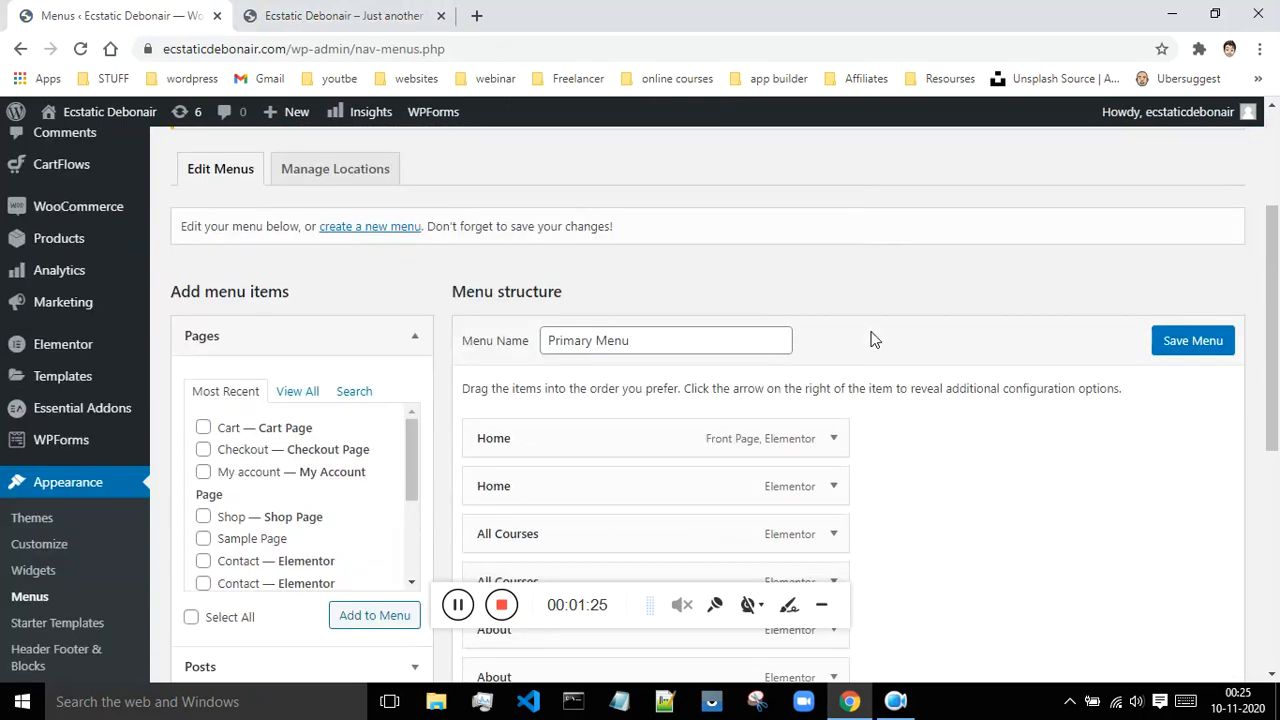
scroll(871, 340, "down", 2)
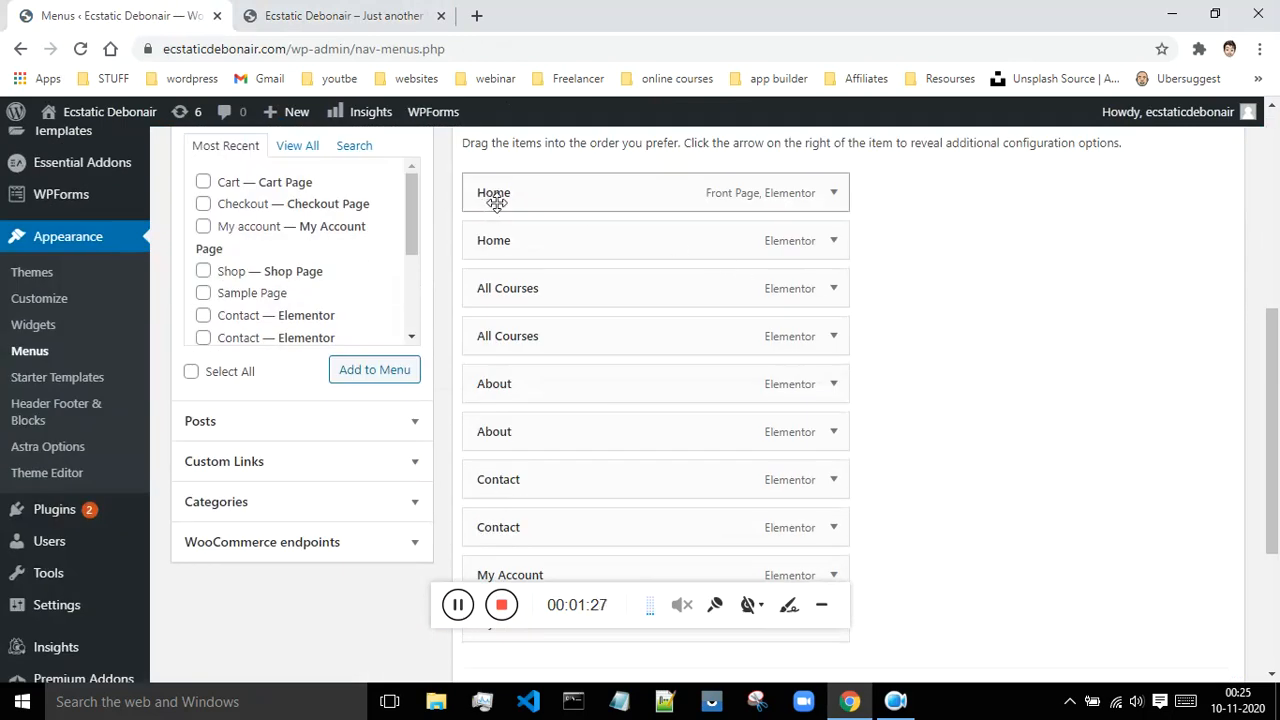
Step: Check the navigation bar on the live home page against the menu structure, and return to the menu editor
left_click(329, 10)
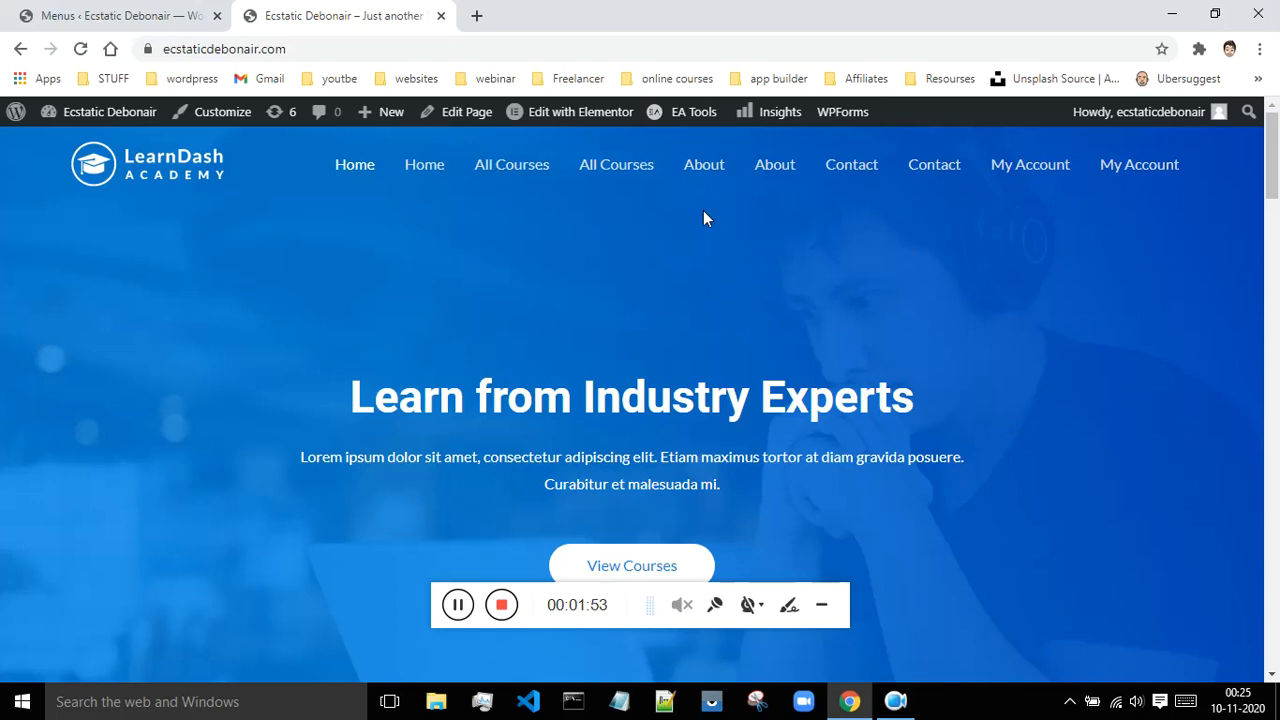
left_click(110, 14)
scroll(840, 330, "up", 1)
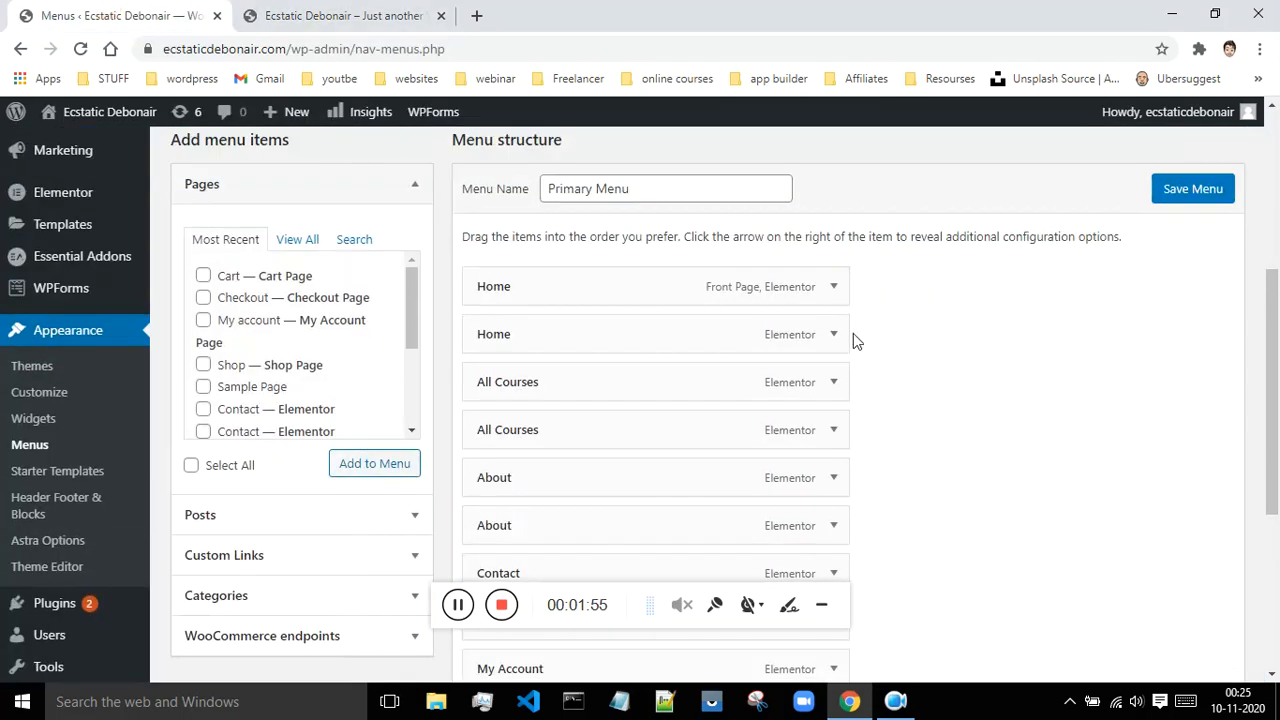
Step: Remove the front-page Home item and the second All Courses item from the Primary Menu
left_click(831, 287)
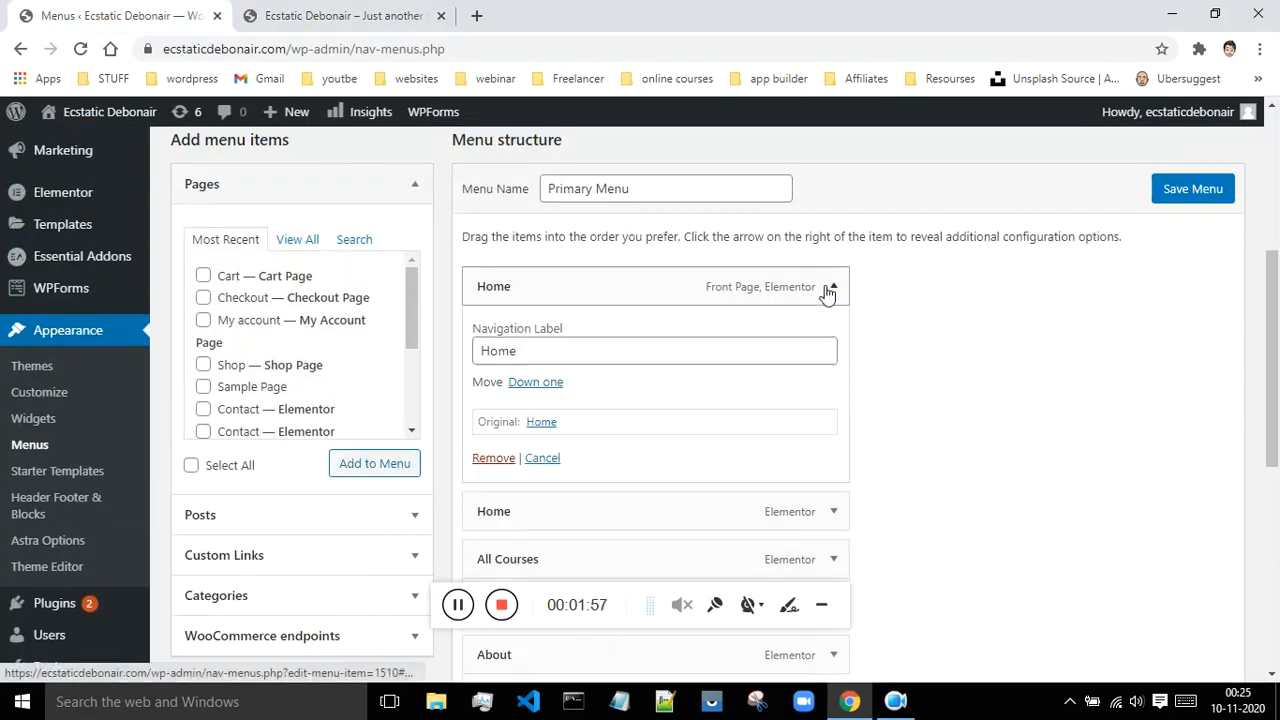
left_click(494, 458)
scroll(977, 366, "down", 1)
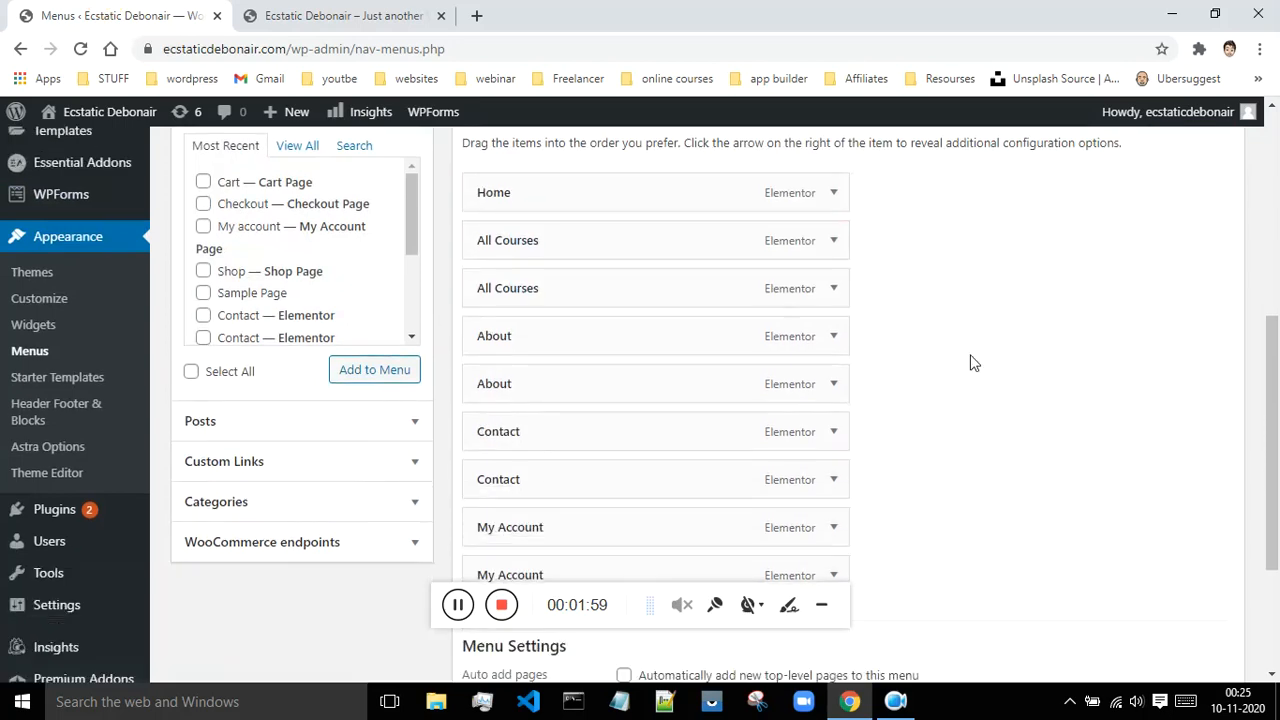
left_click(831, 288)
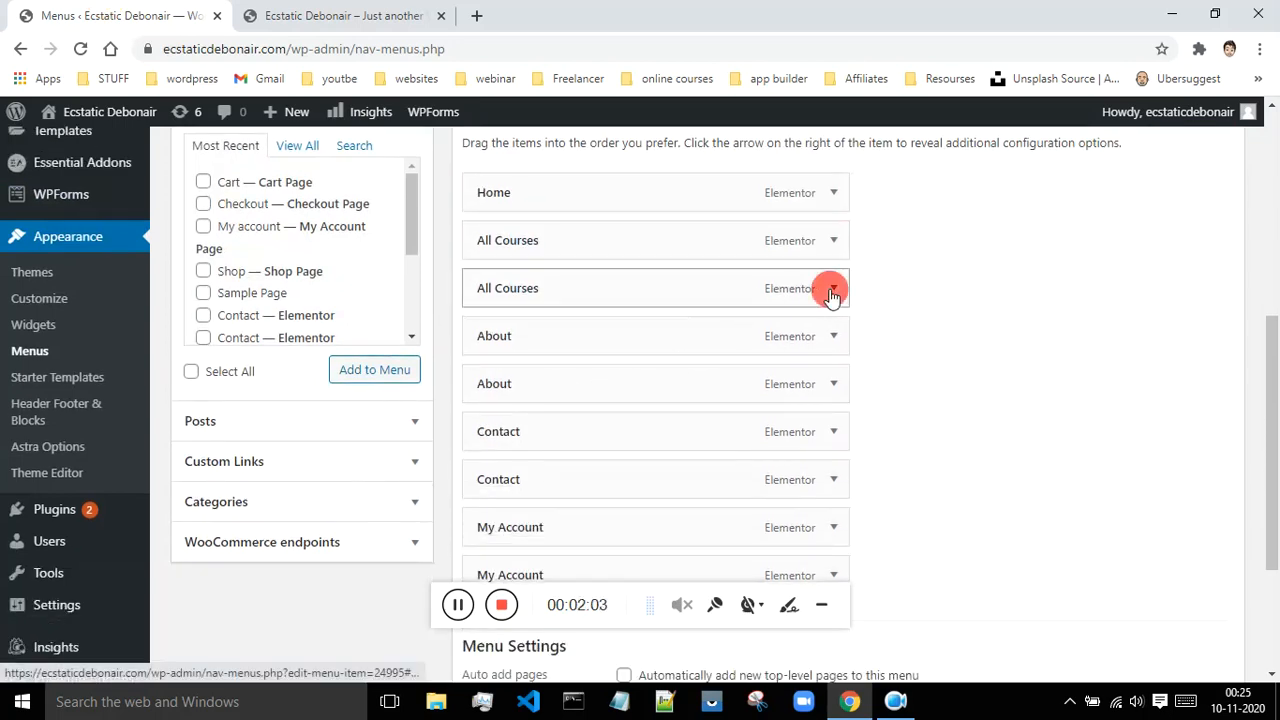
left_click(494, 459)
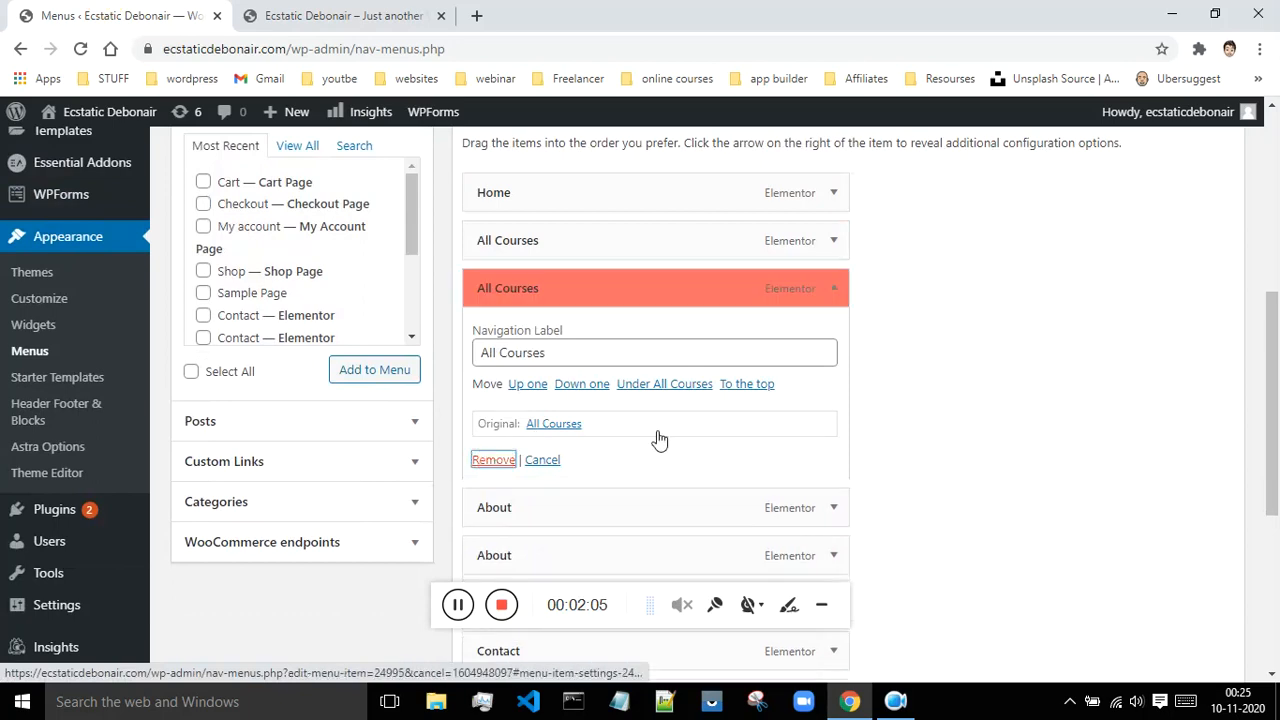
Step: Remove the first My Account item and the first Contact item from the Primary Menu
scroll(908, 331, "down", 1)
left_click(833, 386)
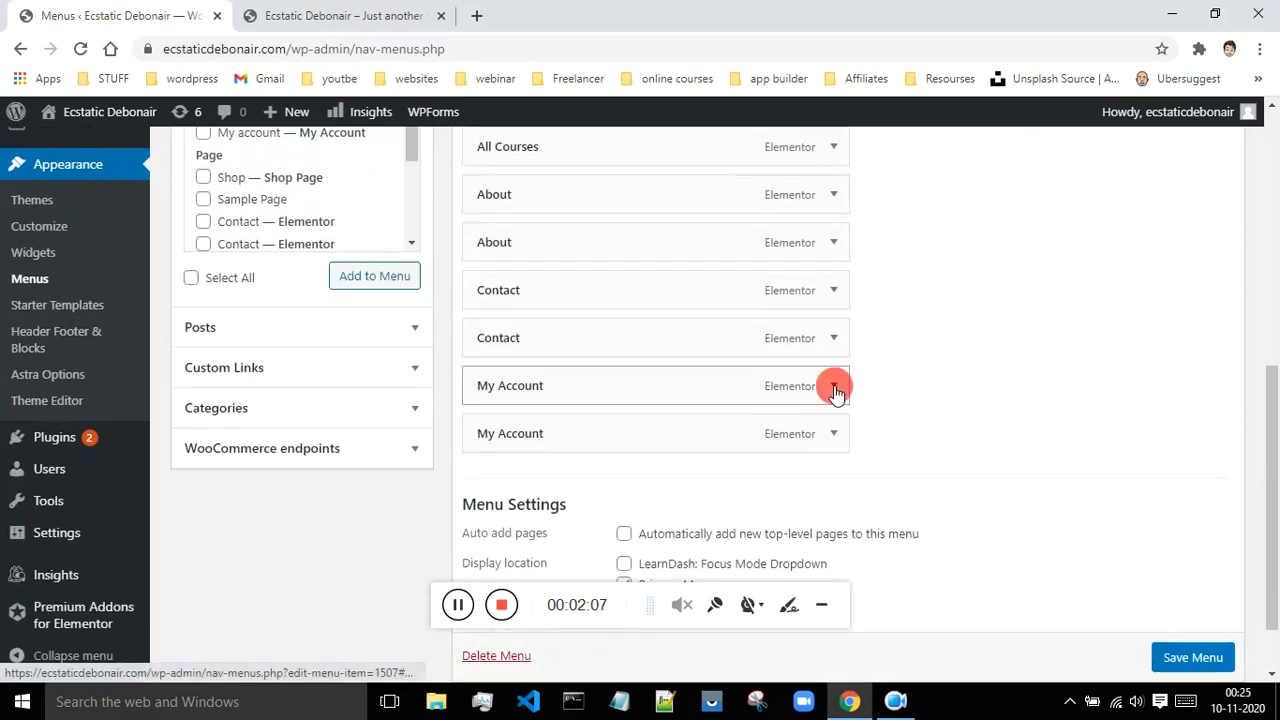
left_click(490, 560)
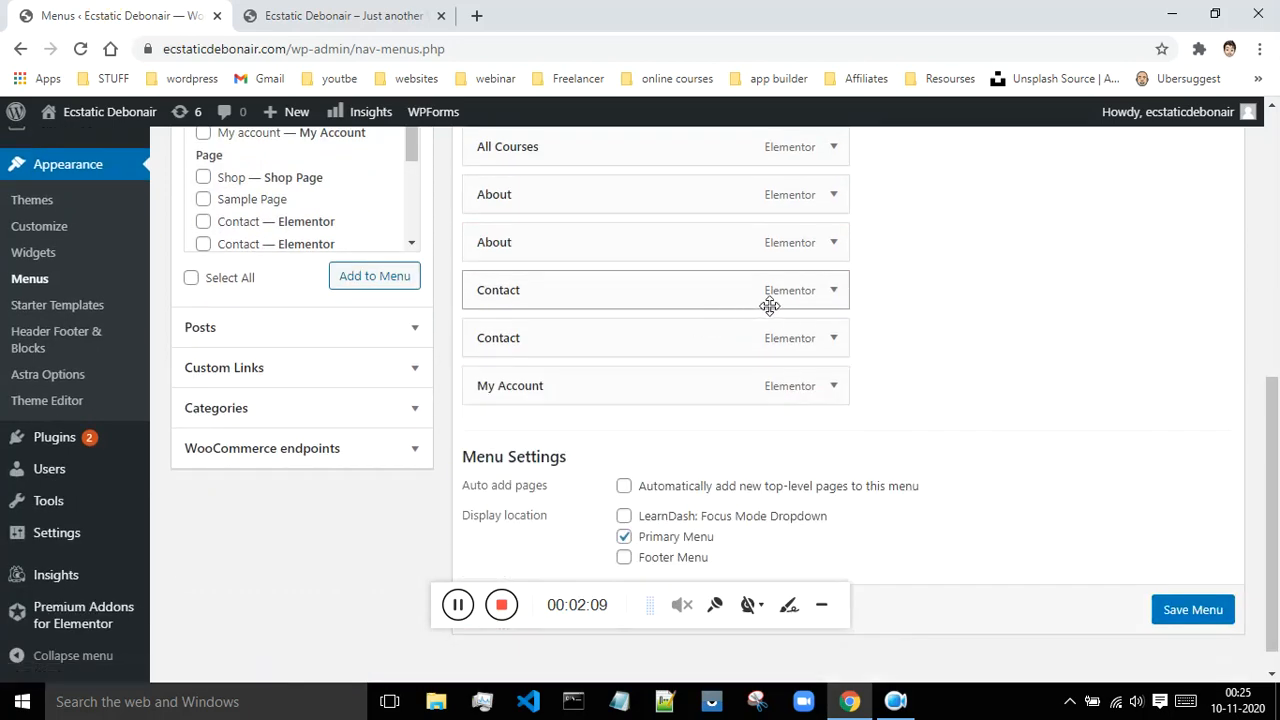
left_click(835, 293)
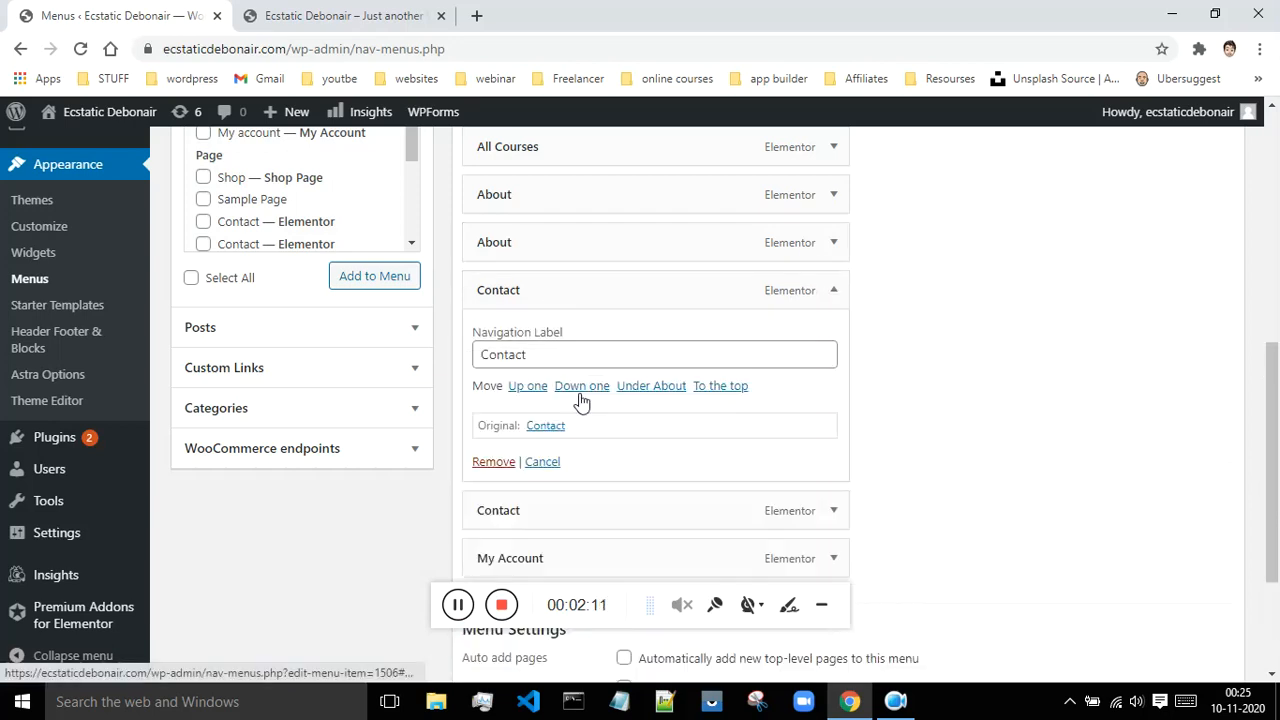
left_click(493, 462)
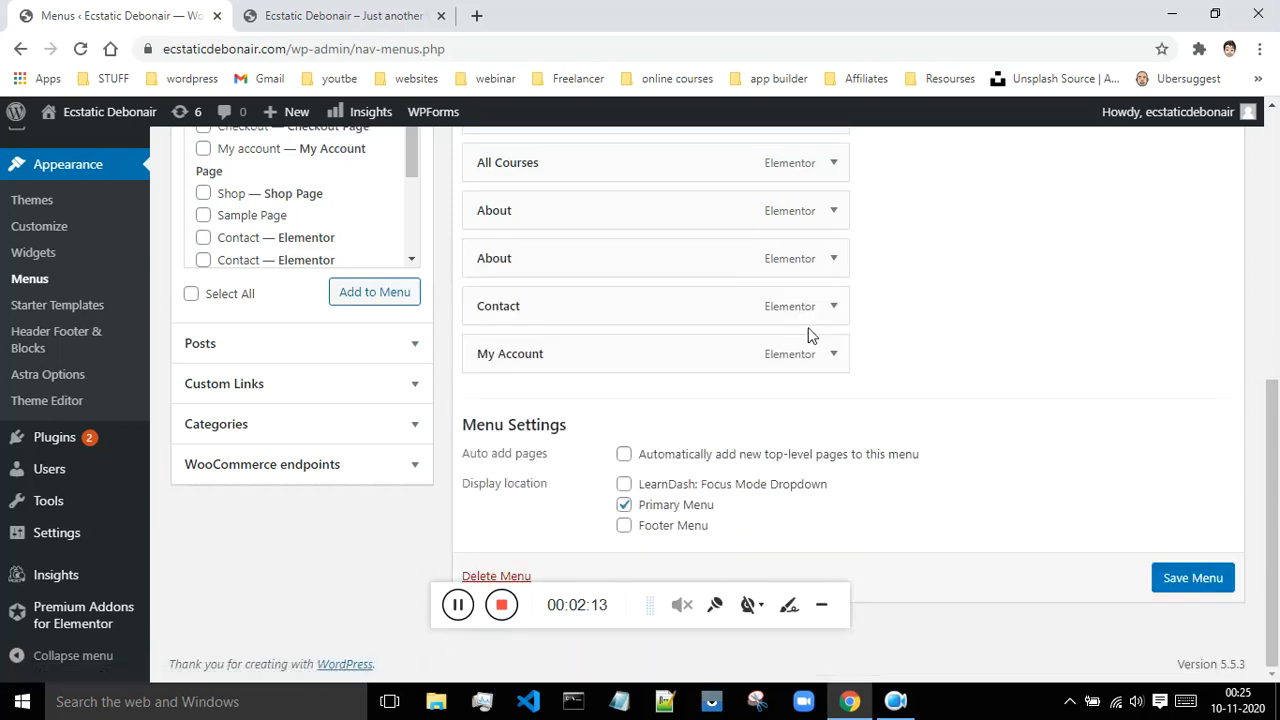
Step: Remove the first About item and save the Primary Menu
left_click(835, 213)
left_click(485, 381)
scroll(1150, 440, "up", 1)
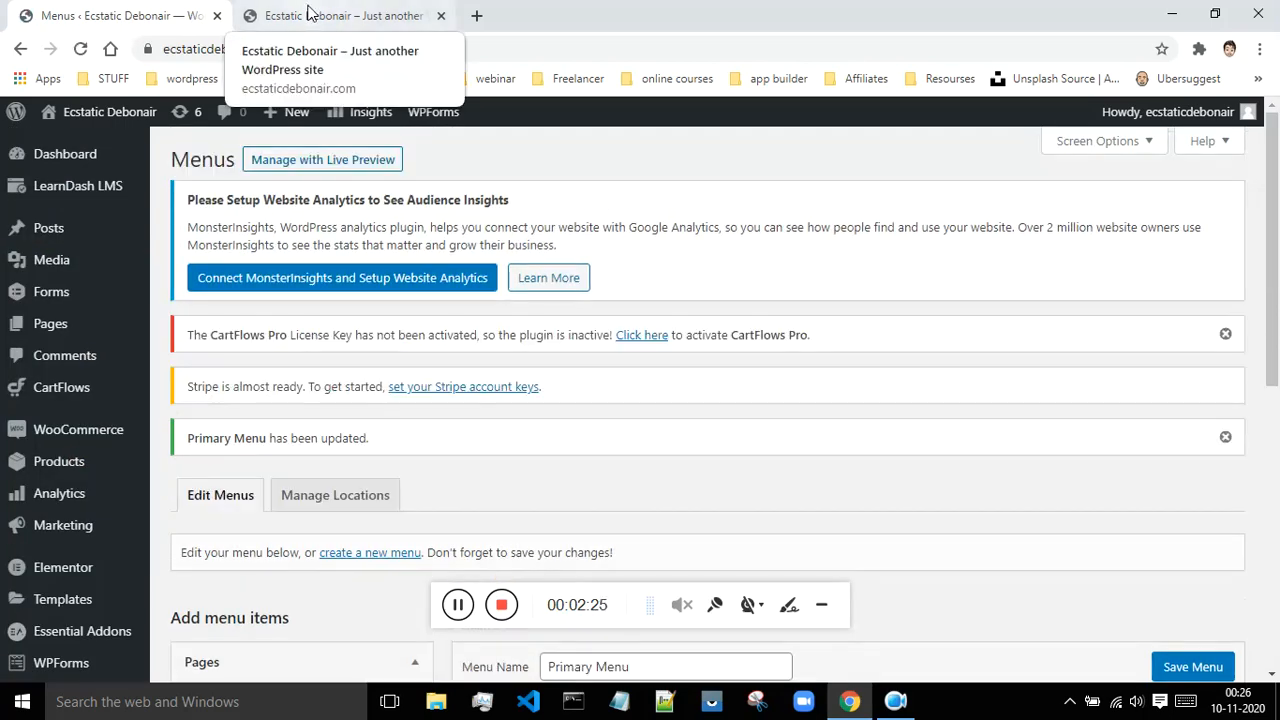
Step: Reload the live home page and check its navigation bar and upper sections after the menu cleanup
left_click(322, 12)
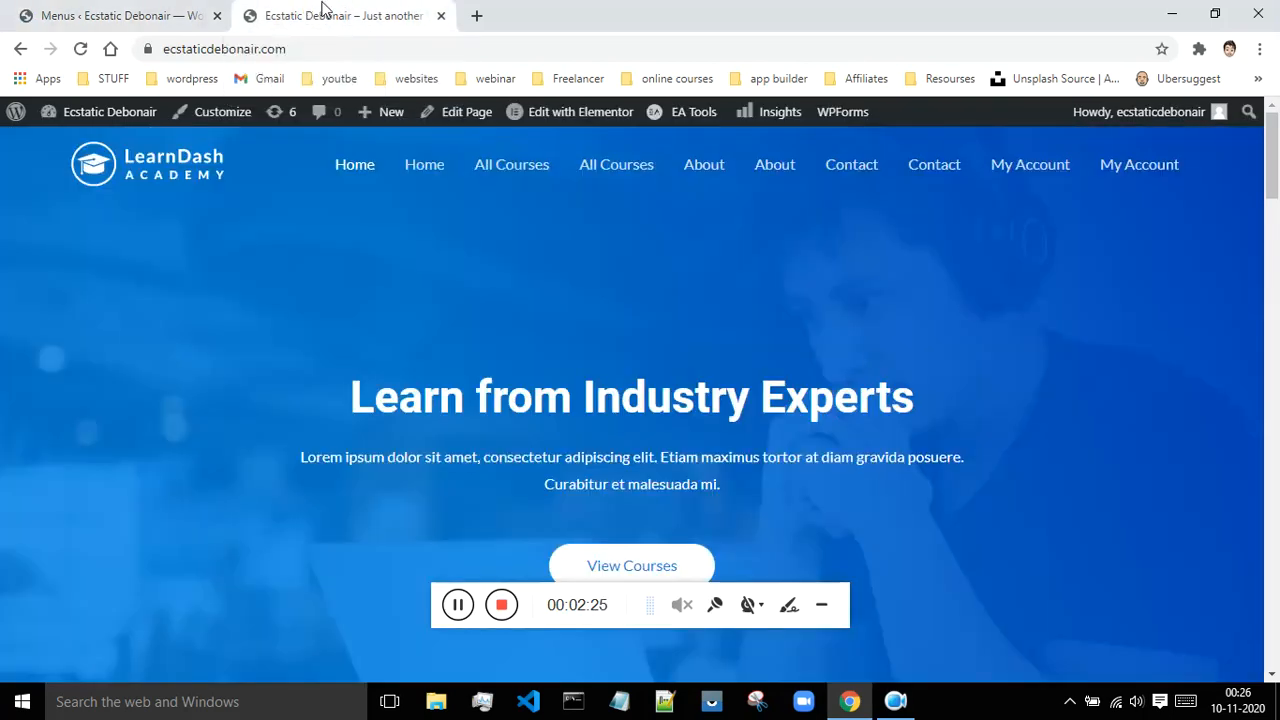
left_click(80, 49)
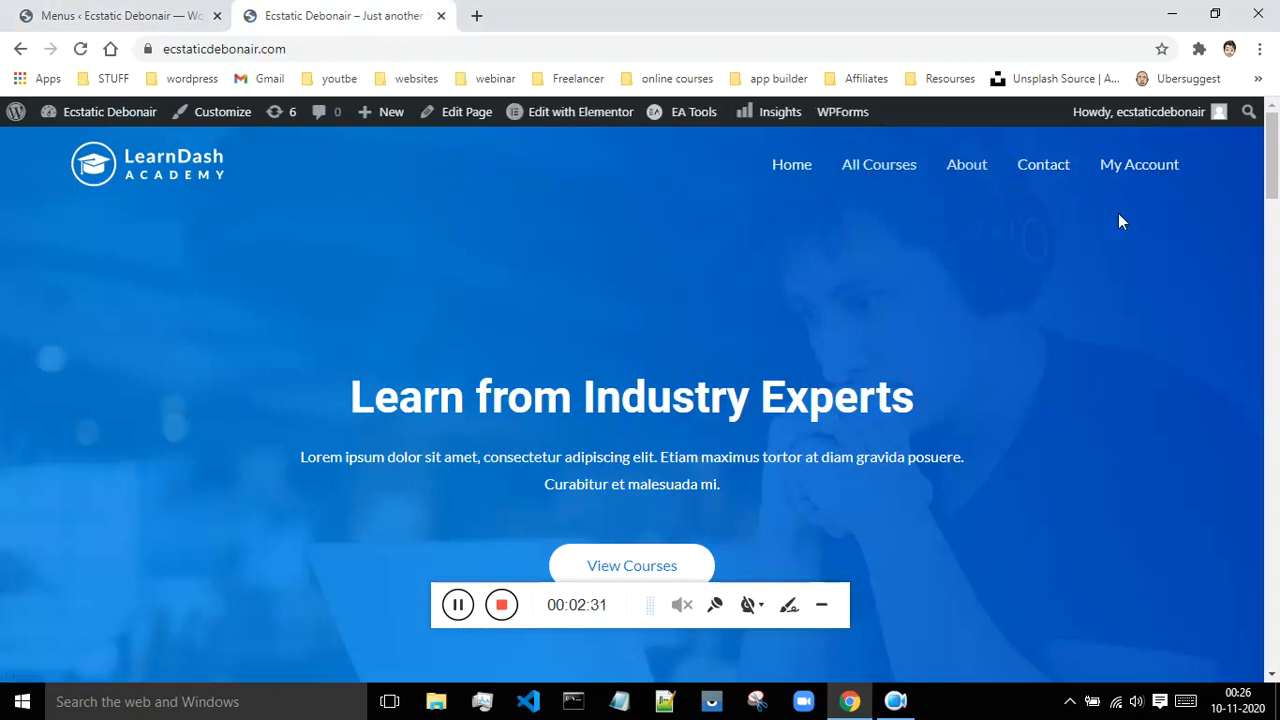
scroll(1117, 221, "down", 2)
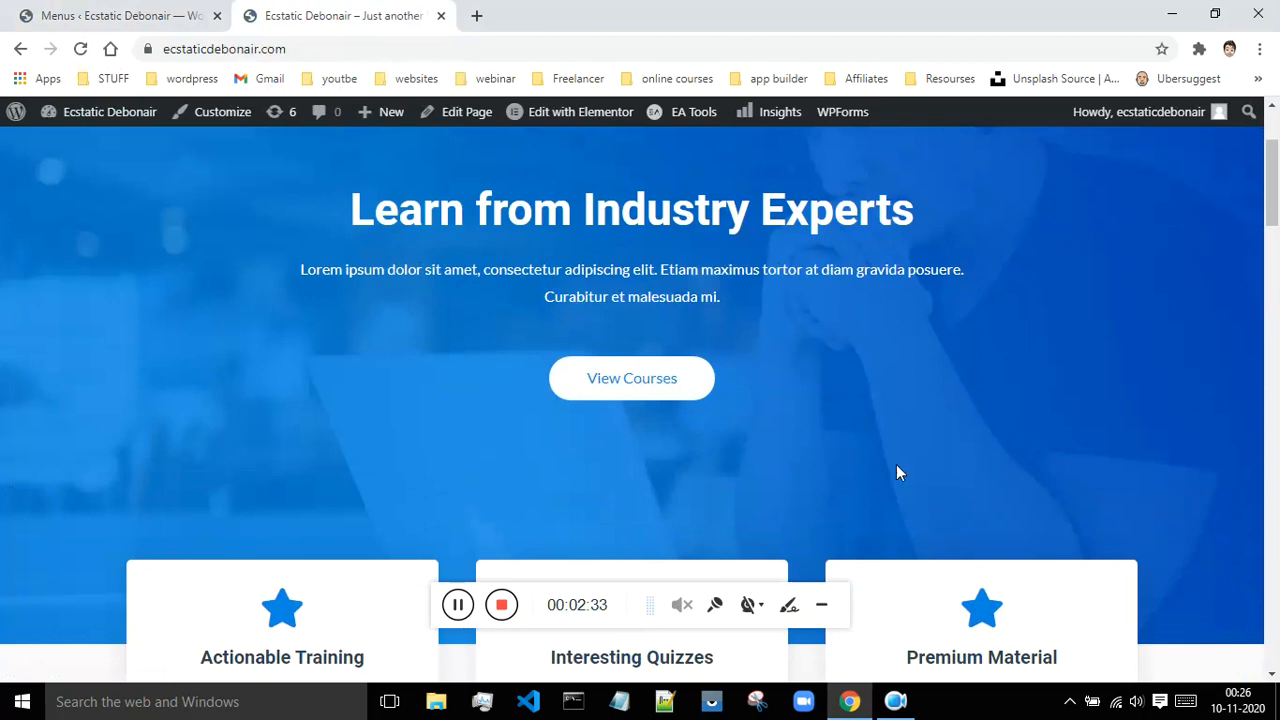
scroll(431, 329, "down", 6)
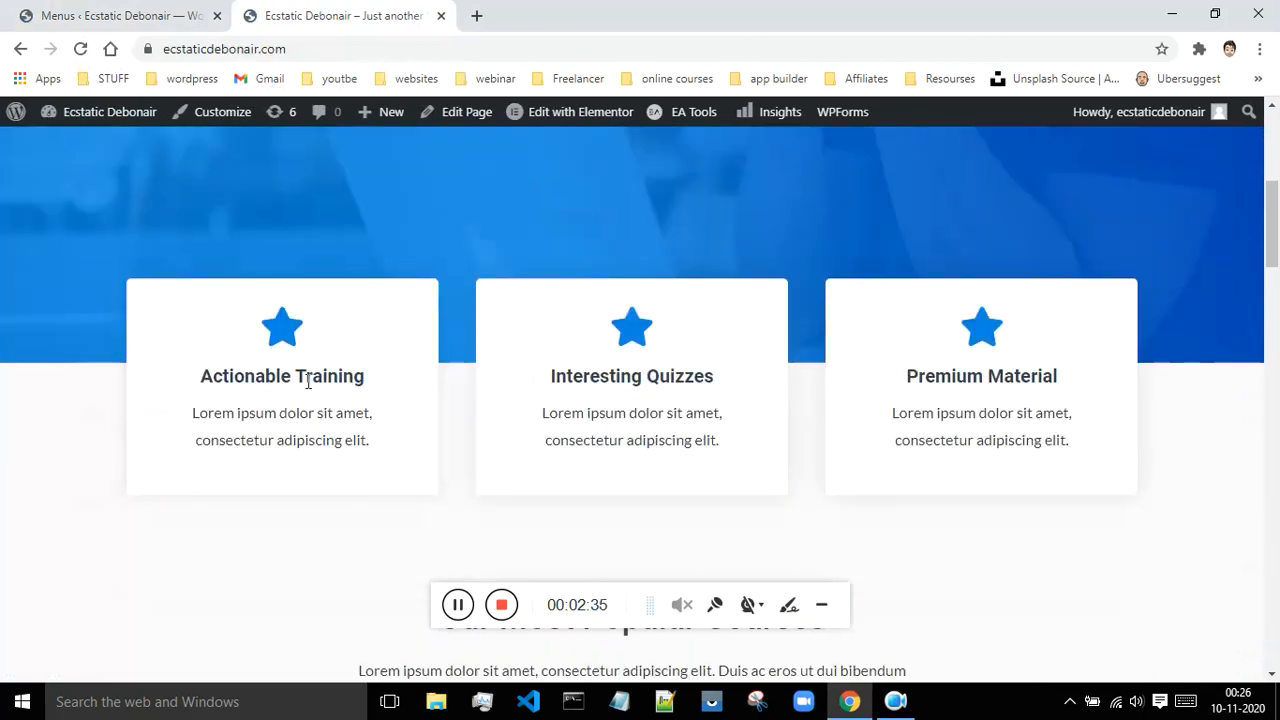
scroll(330, 310, "up", 8)
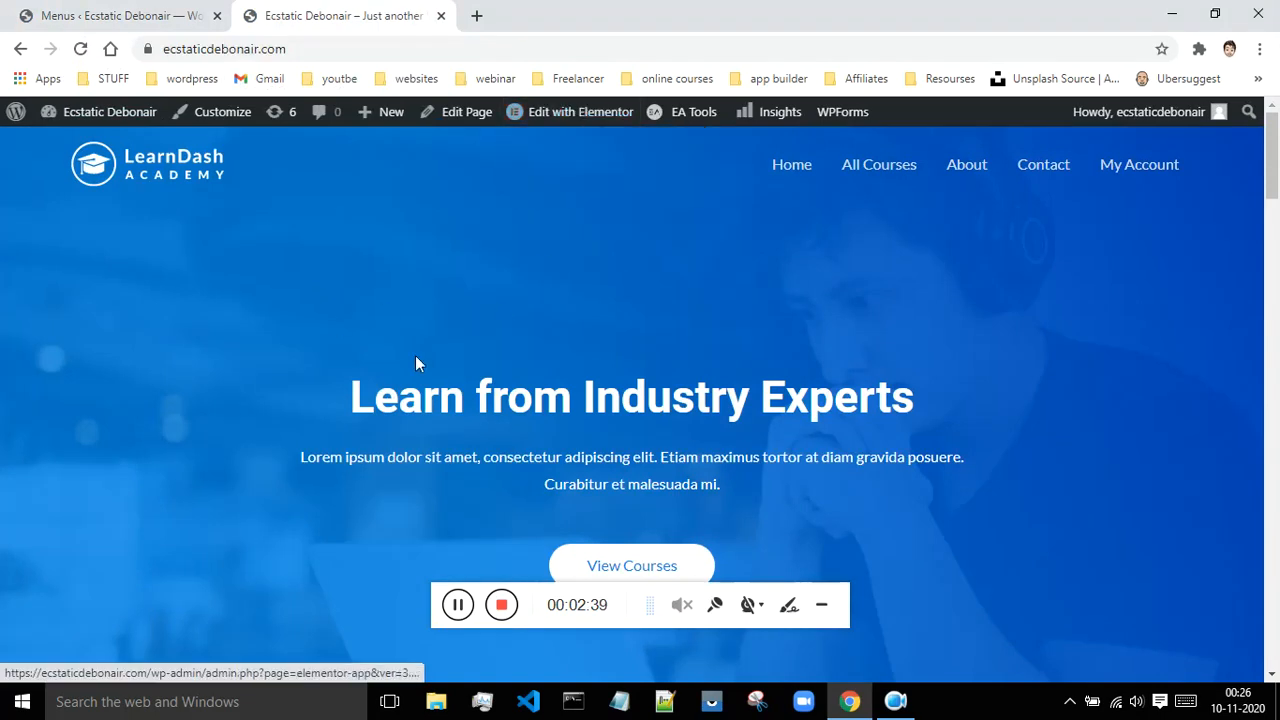
mouse_move(562, 118)
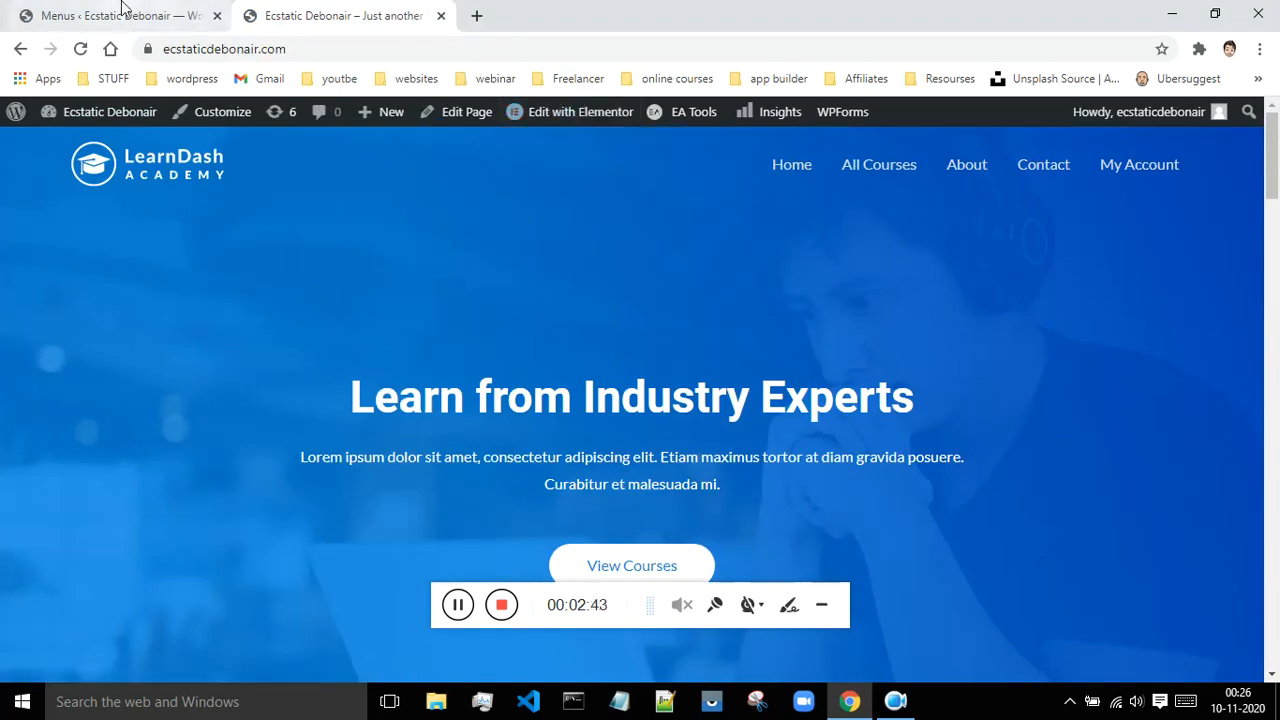
Step: Open the list of all site pages and review its entries down to the Shop page
left_click(120, 14)
mouse_move(57, 326)
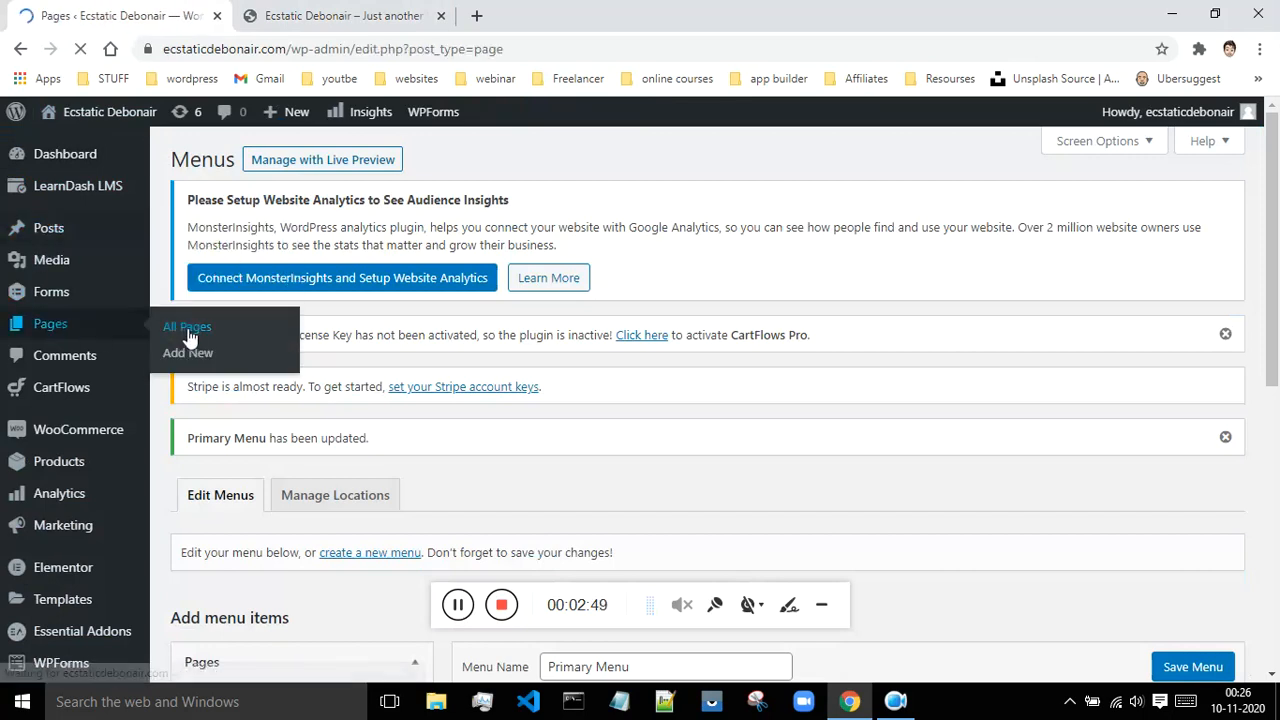
scroll(640, 272, "down", 3)
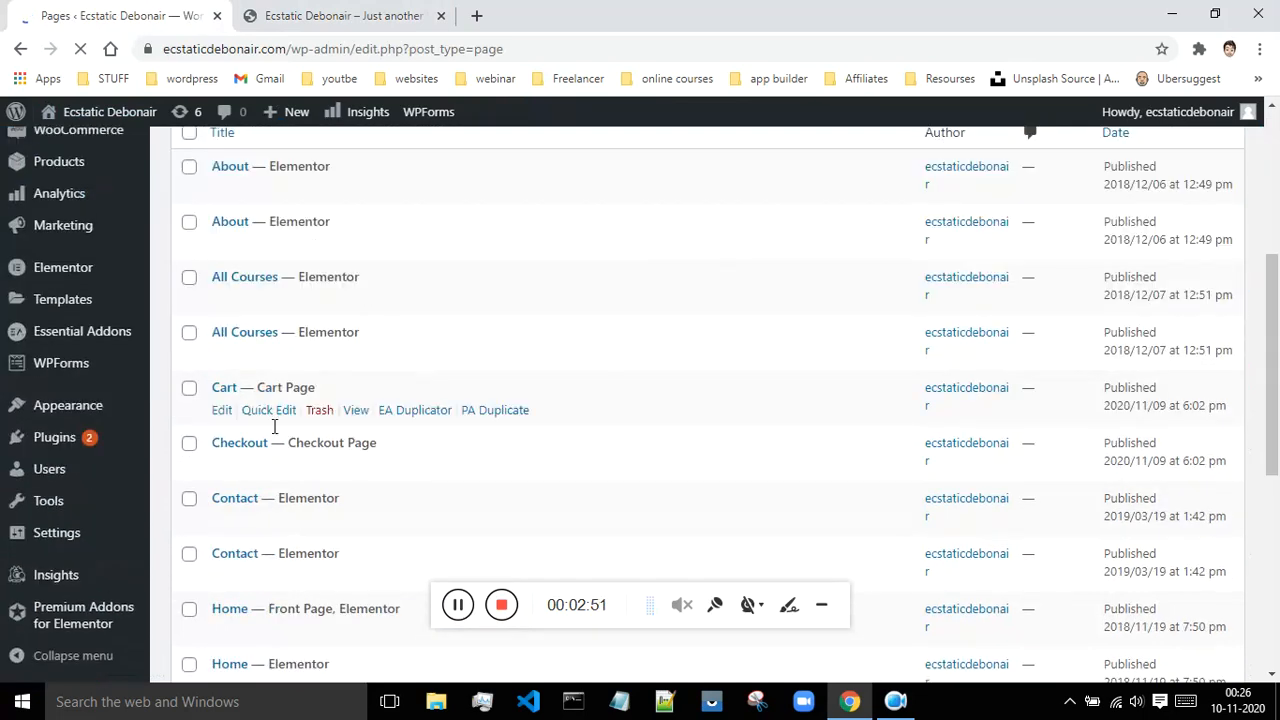
scroll(273, 487, "down", 3)
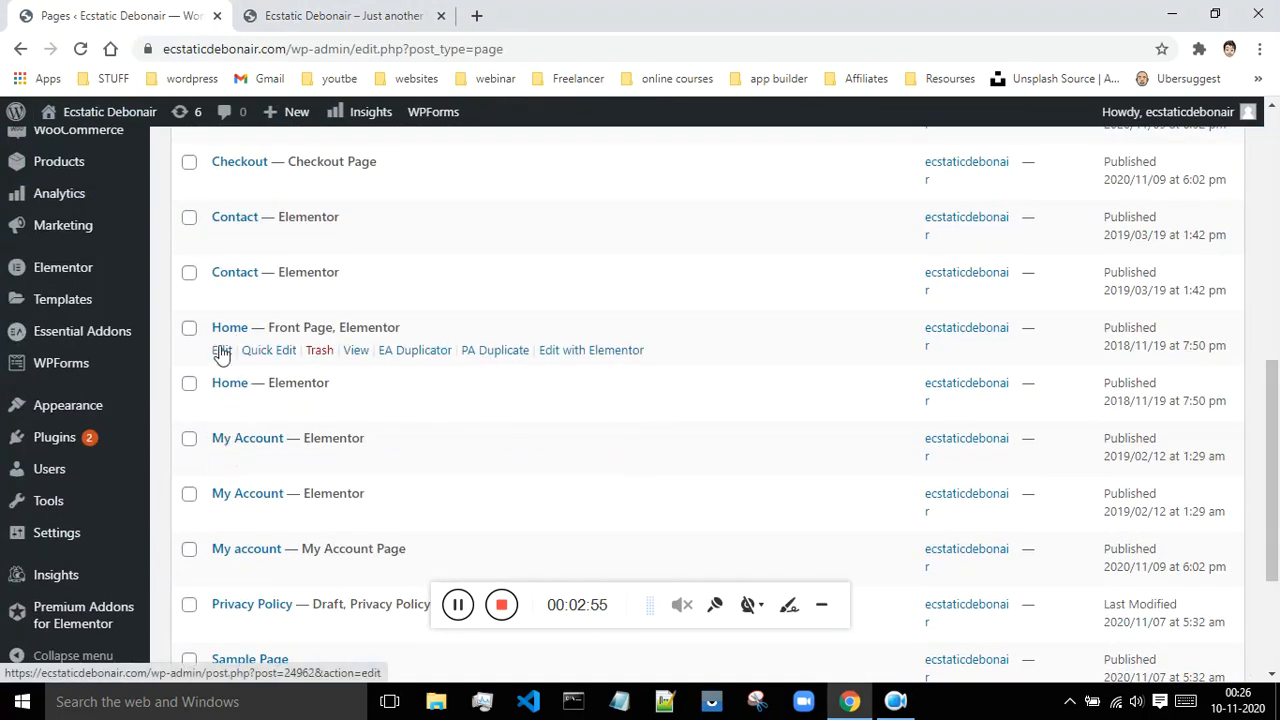
scroll(282, 520, "down", 1)
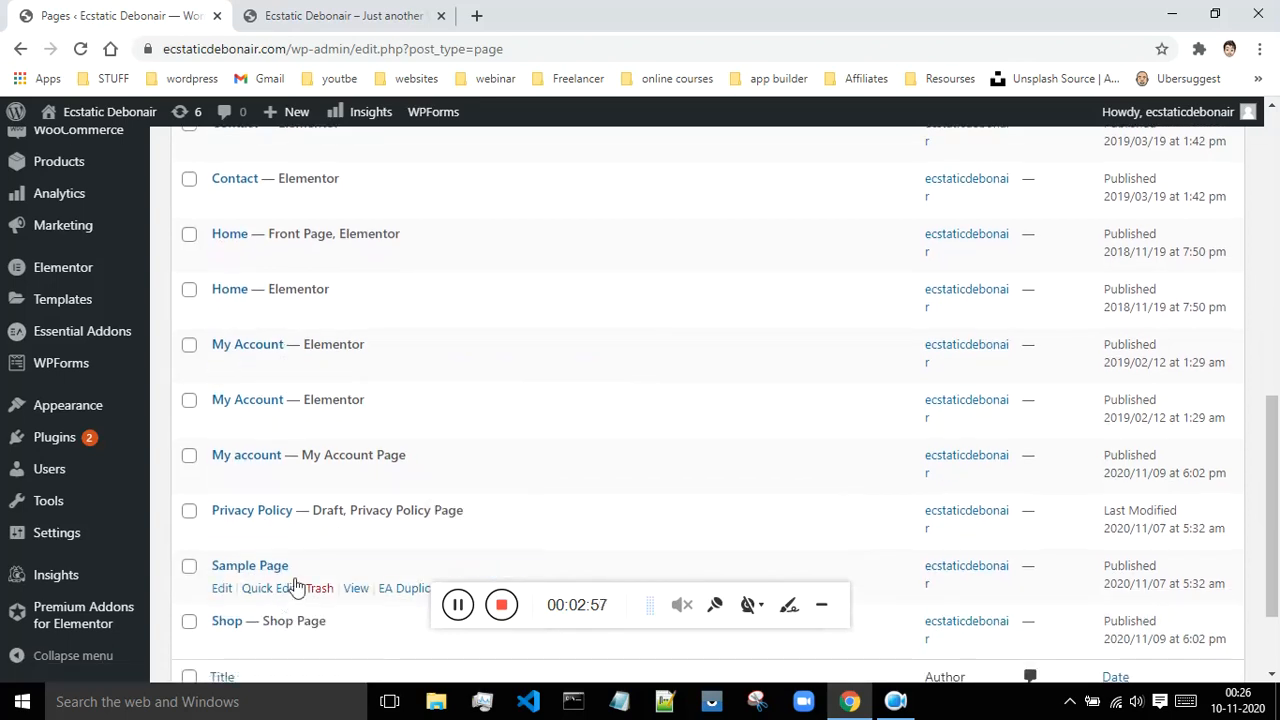
scroll(300, 500, "down", 1)
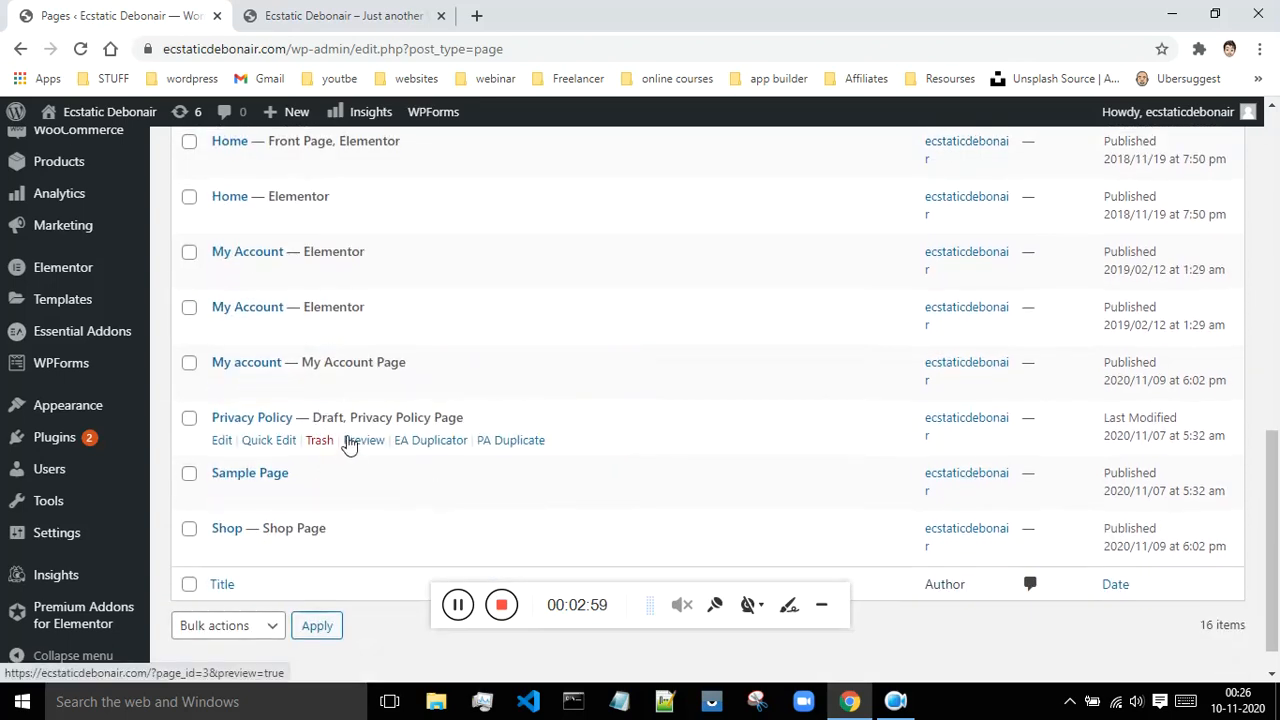
scroll(340, 440, "up", 1)
scroll(392, 424, "up", 2)
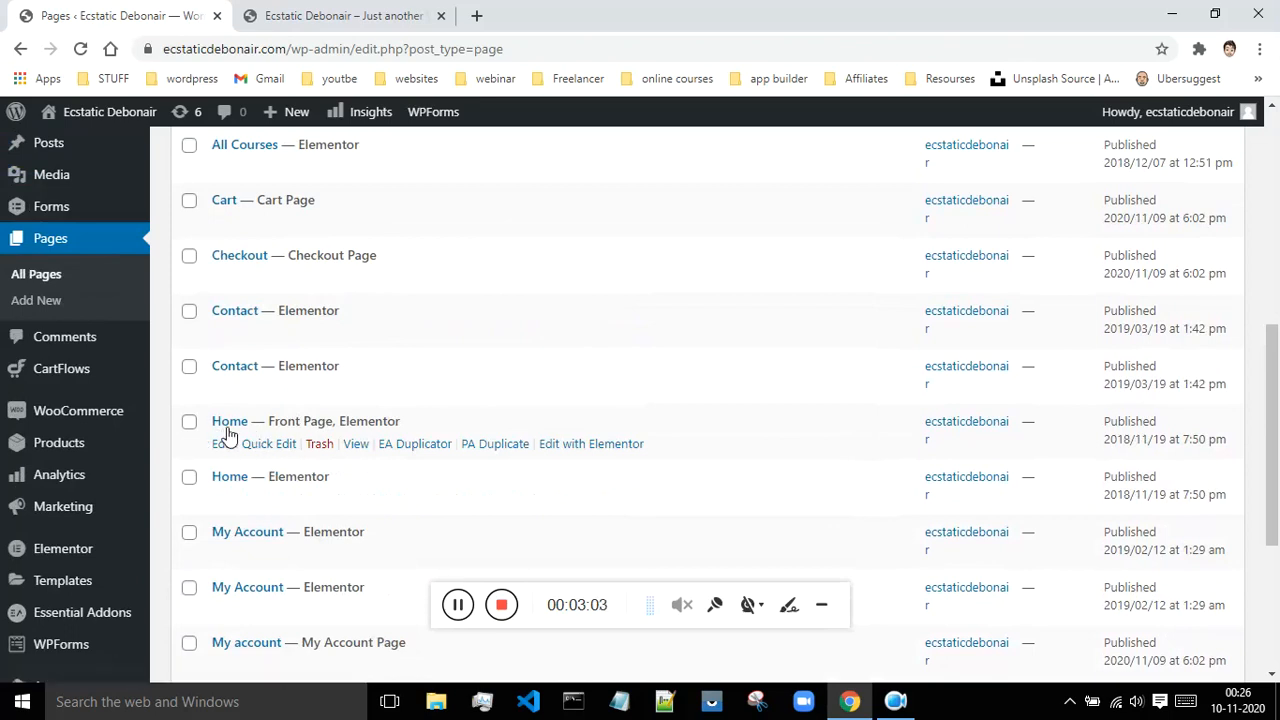
Step: View the Checkout page in a separate browser tab and return to the page list
left_click(362, 14)
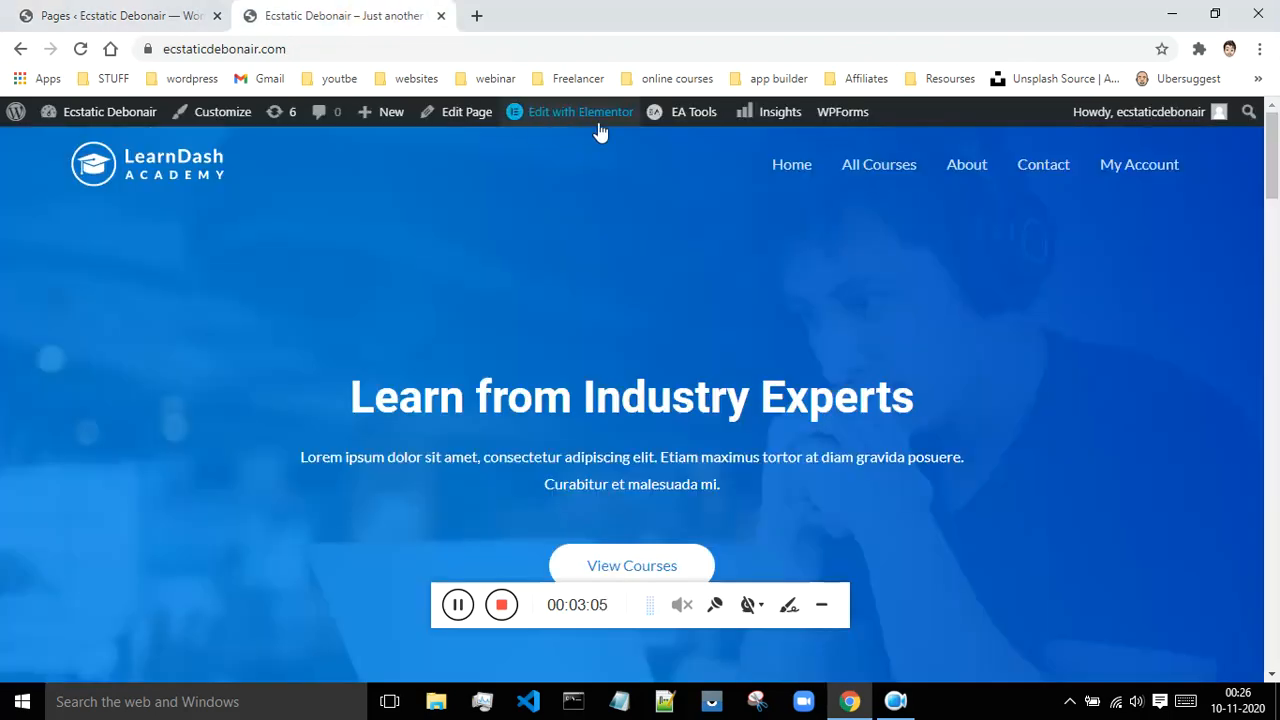
left_click(150, 16)
scroll(330, 300, "down", 1)
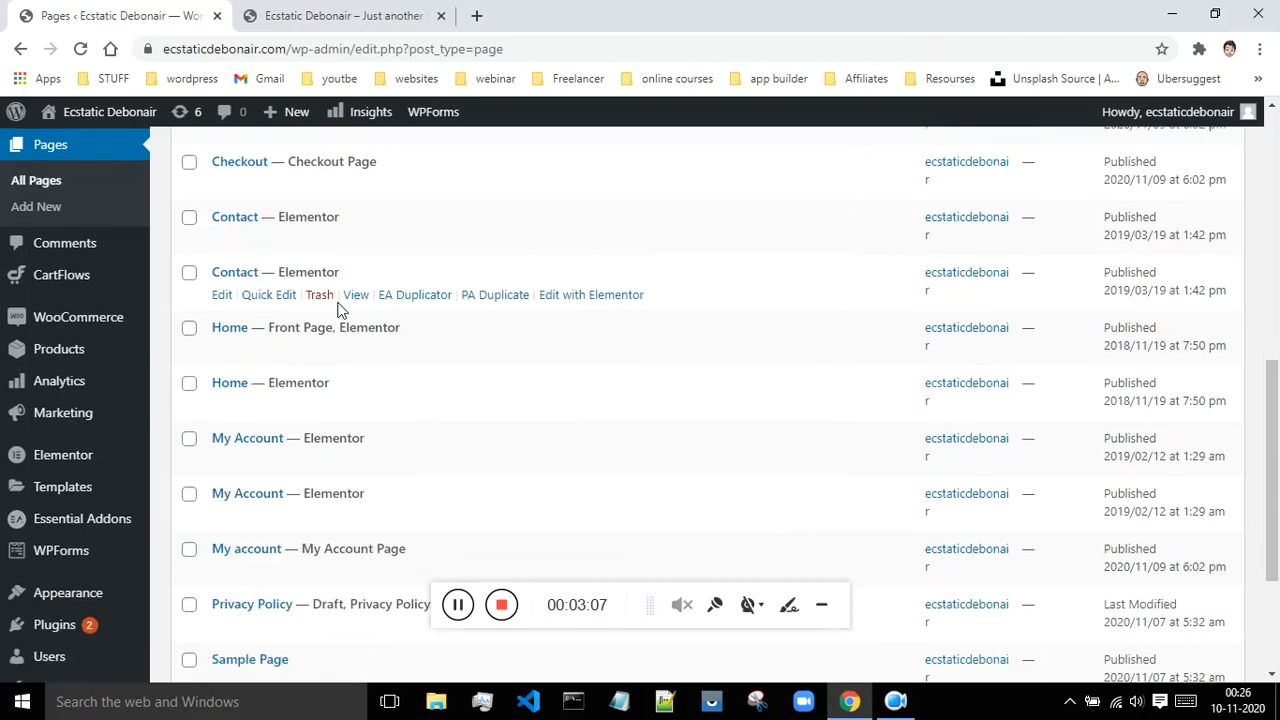
scroll(335, 325, "up", 1)
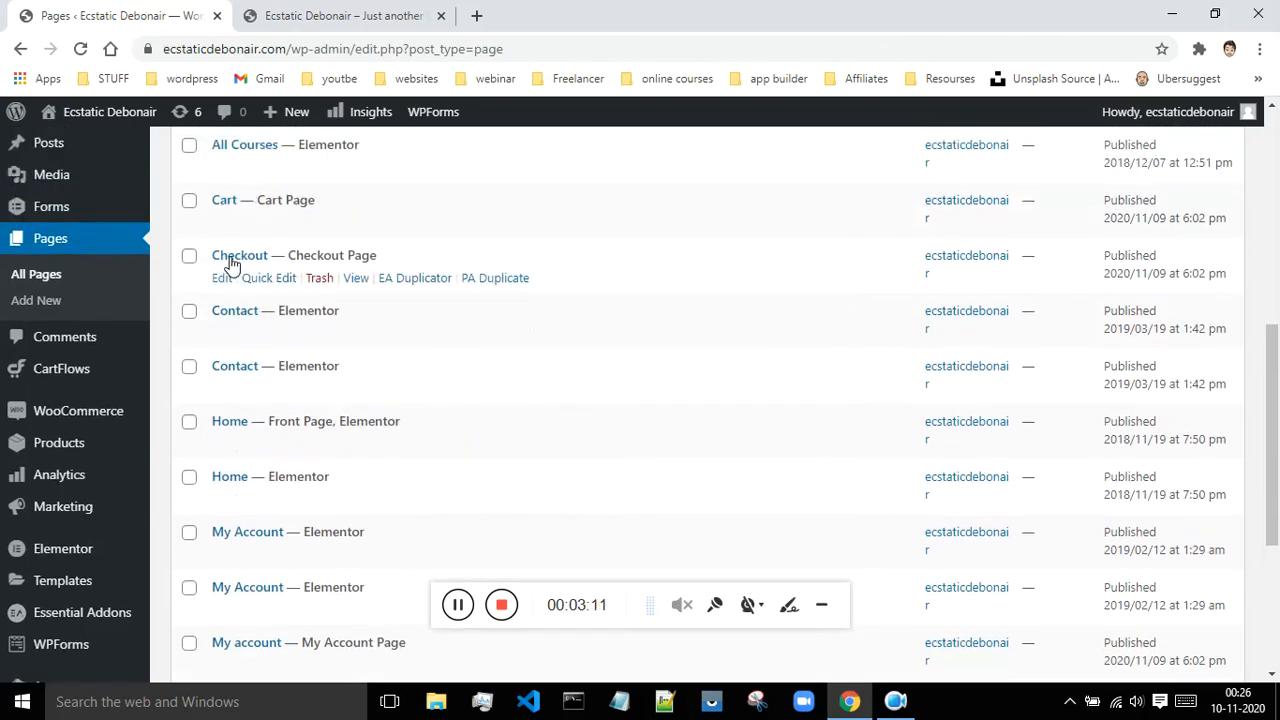
right_click(355, 280)
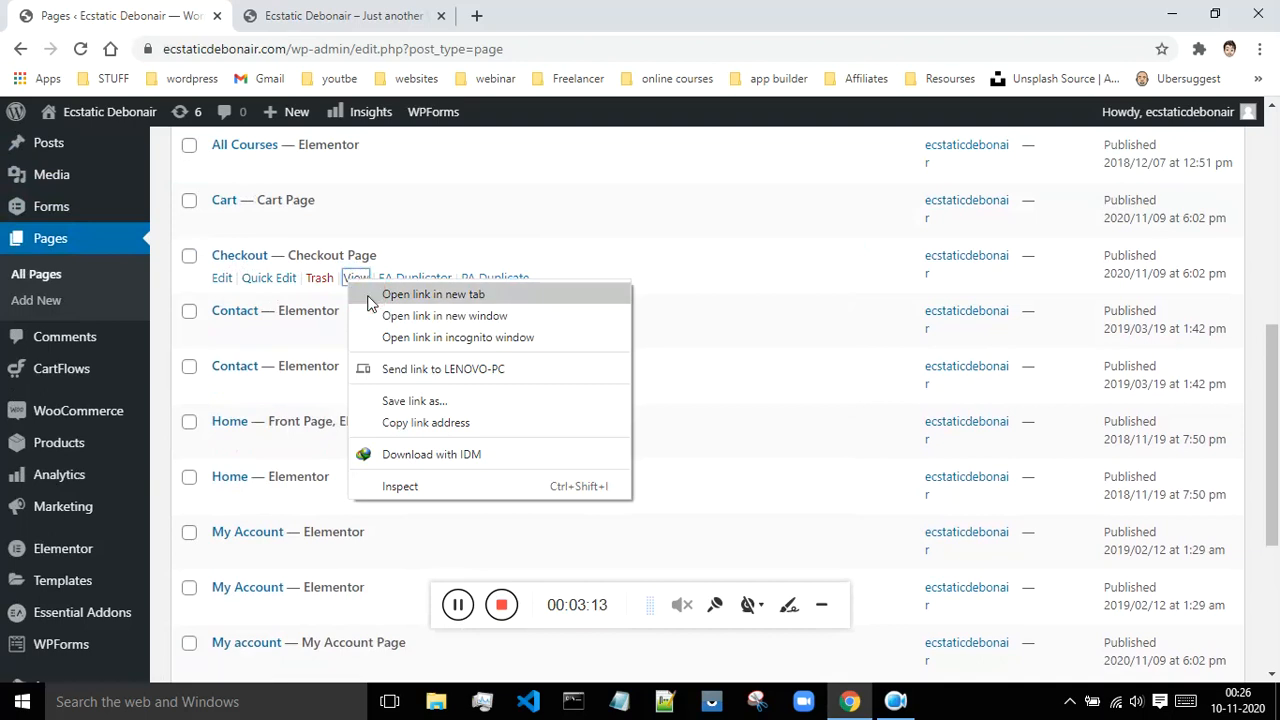
left_click(367, 295)
left_click(345, 16)
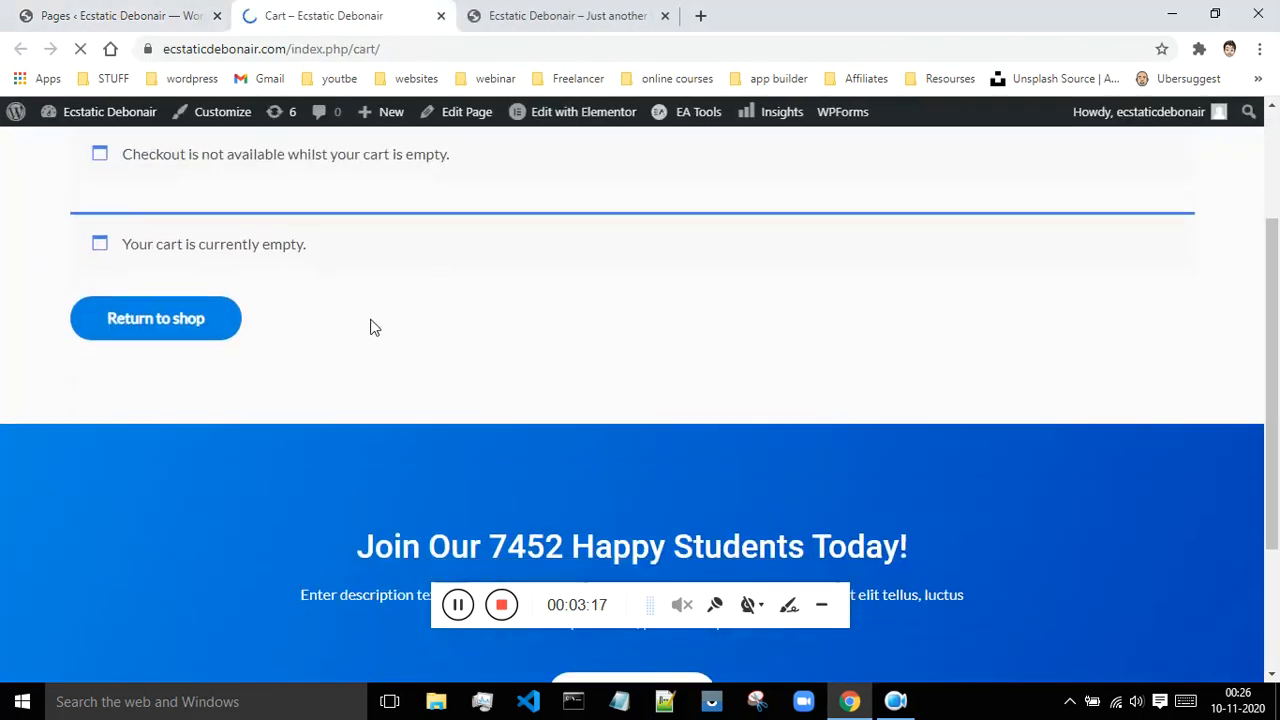
left_click(70, 14)
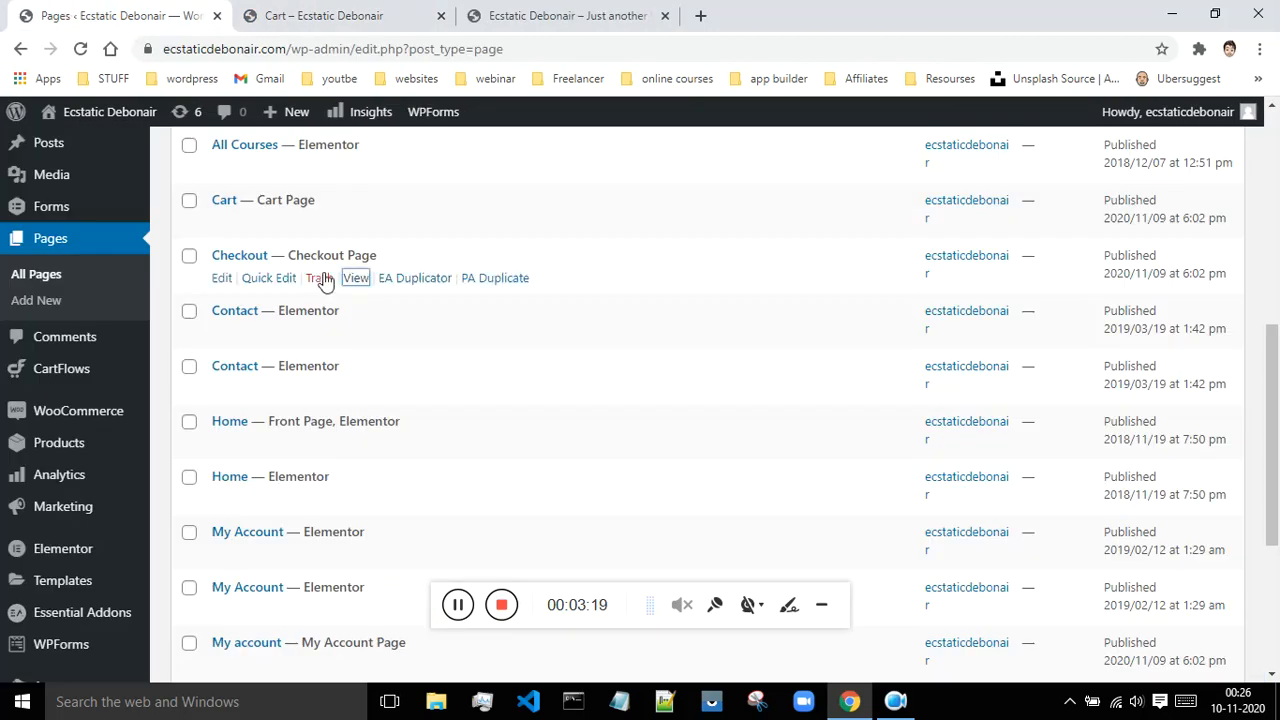
Step: View the front-page Home in a separate browser tab, close the Cart tab, and return to the page list
scroll(300, 280, "down", 2)
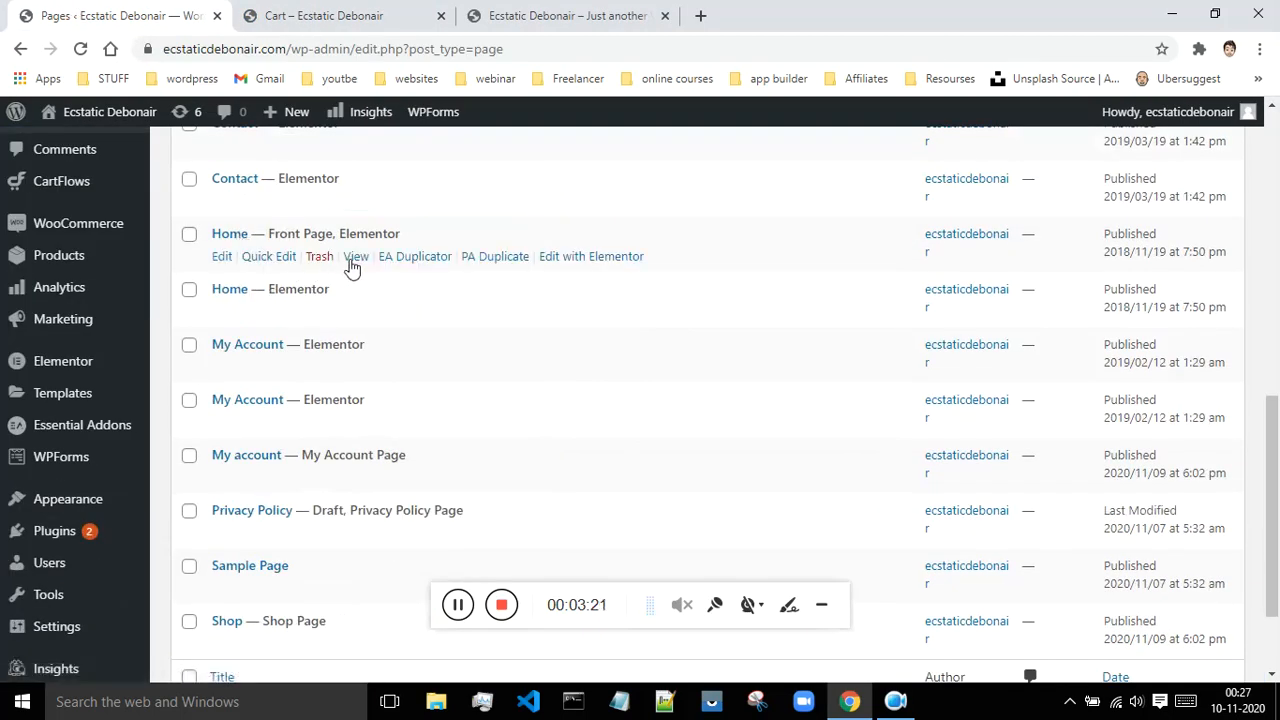
right_click(355, 265)
key("Escape")
middle_click(355, 256)
left_click(440, 15)
left_click(356, 14)
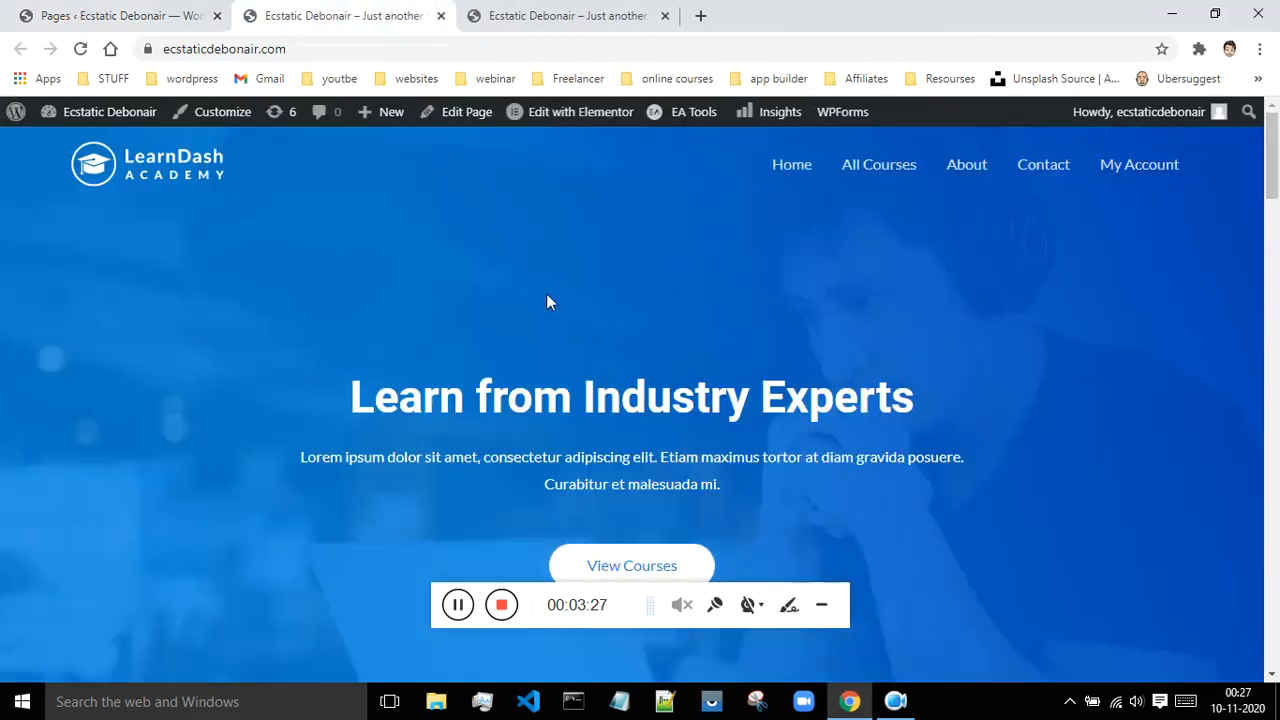
left_click(62, 15)
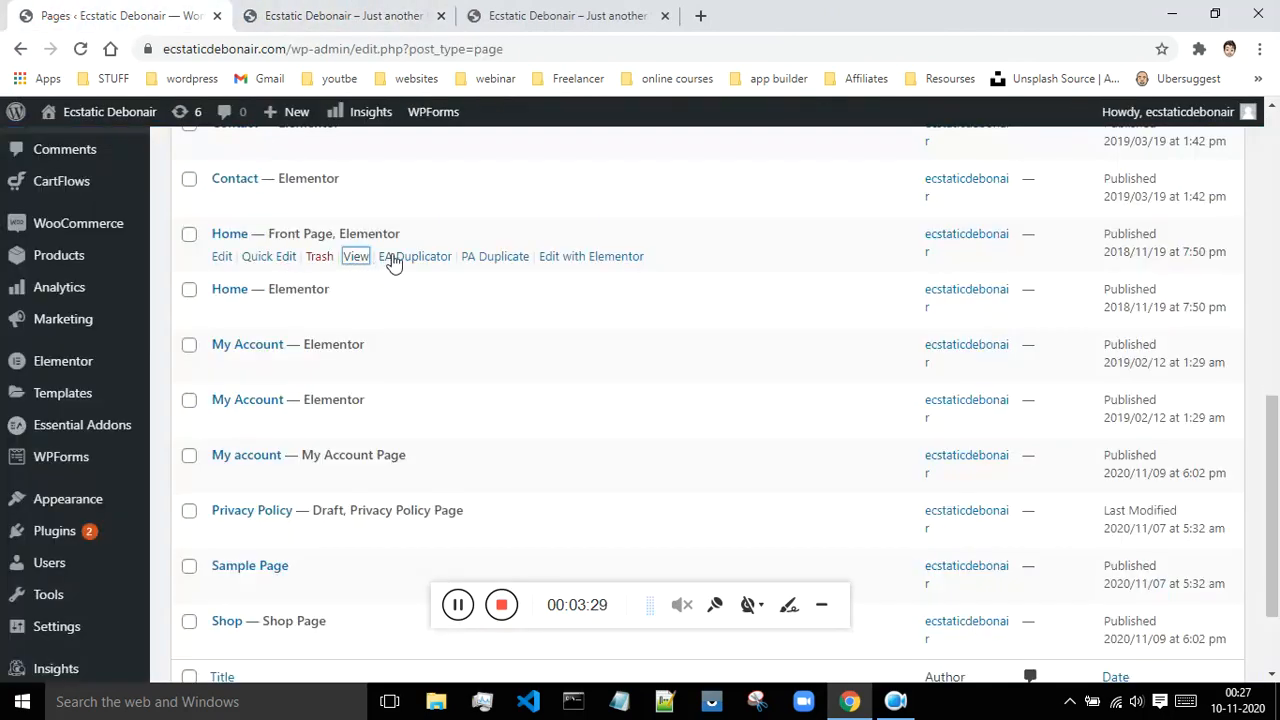
Step: Open the front-page Home in the Elementor editor in a new tab and close the extra home page tab
right_click(563, 262)
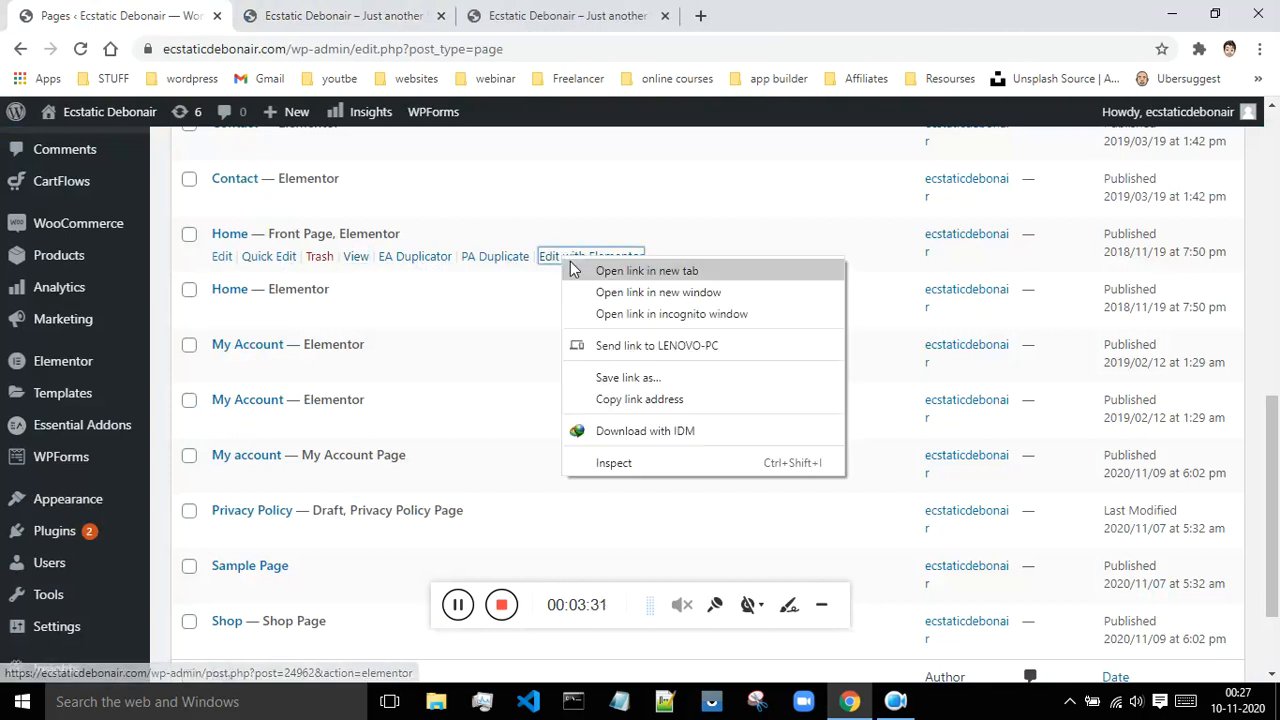
left_click(577, 267)
left_click(440, 16)
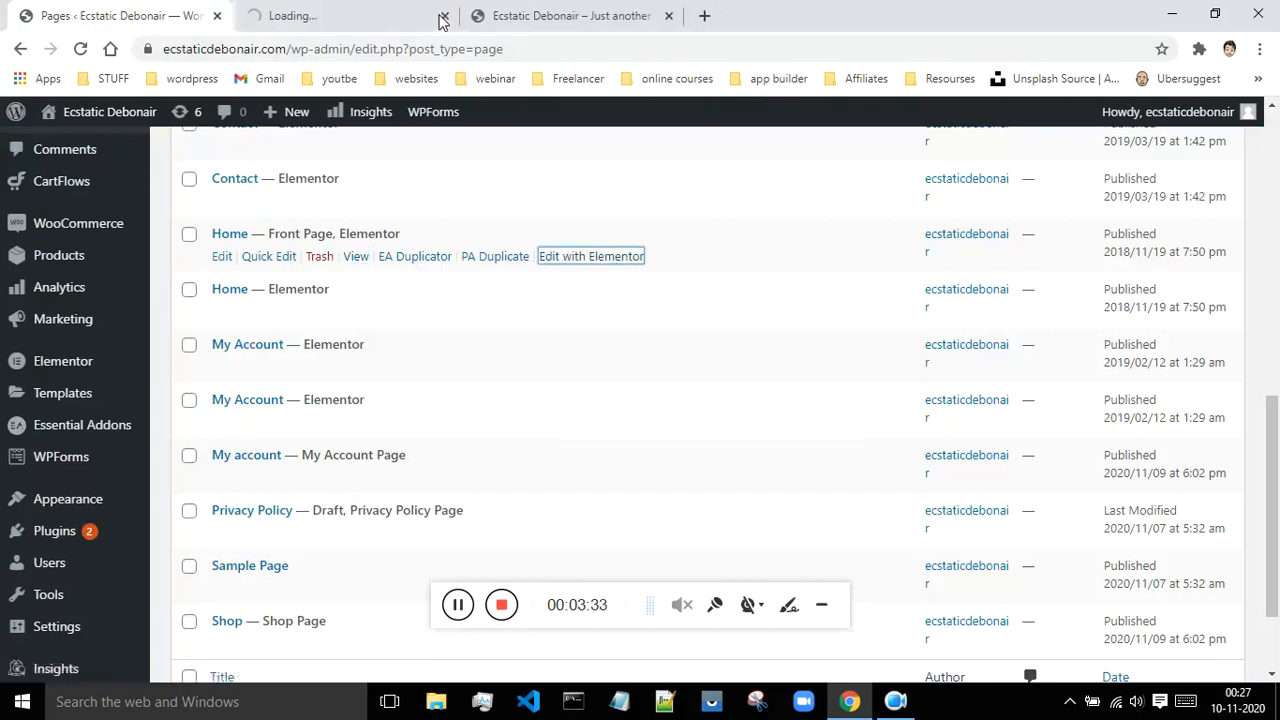
Step: Locate the Edit with Elementor option on the live home page and check the editor tab as it loads
left_click(490, 15)
mouse_move(575, 115)
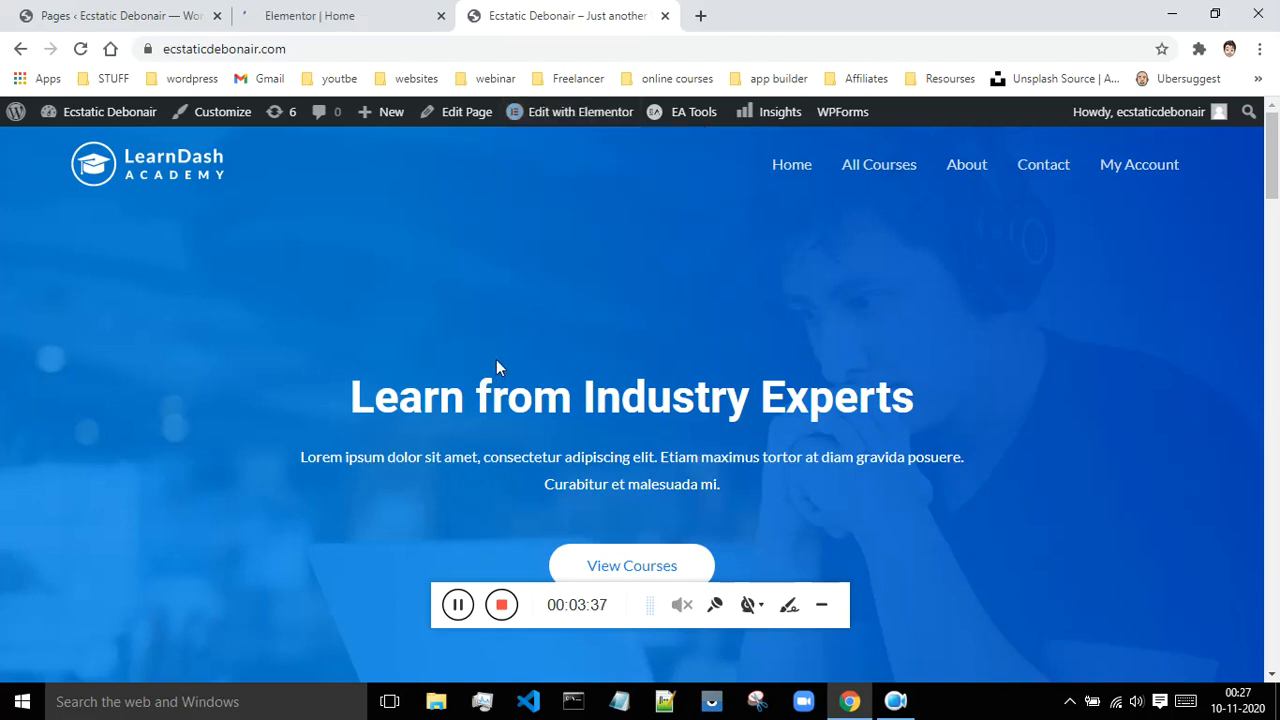
left_click(62, 12)
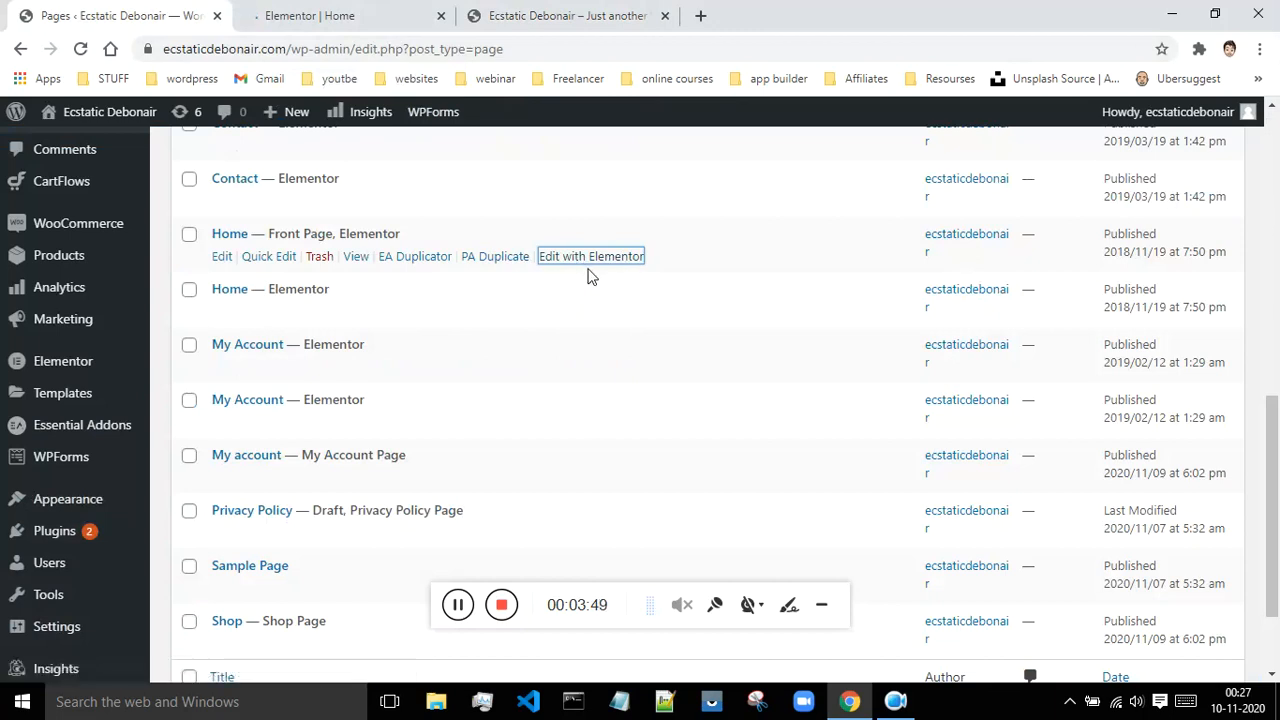
left_click(320, 16)
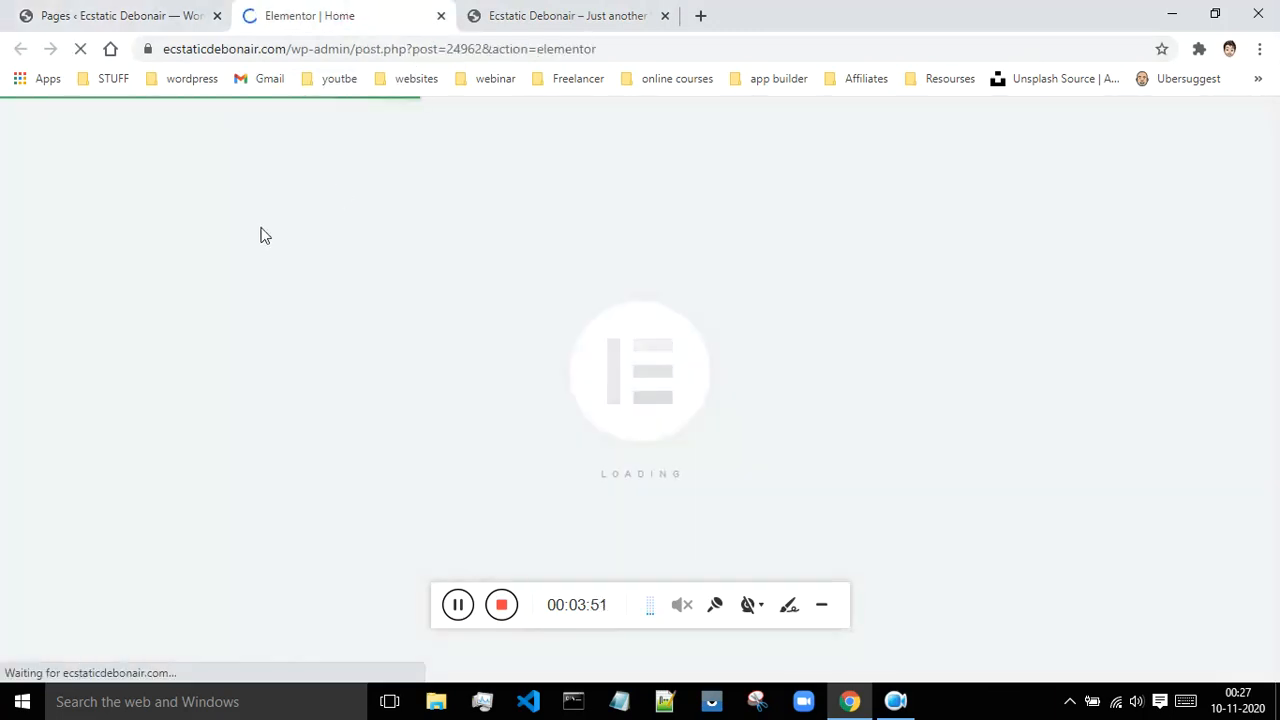
left_click(553, 10)
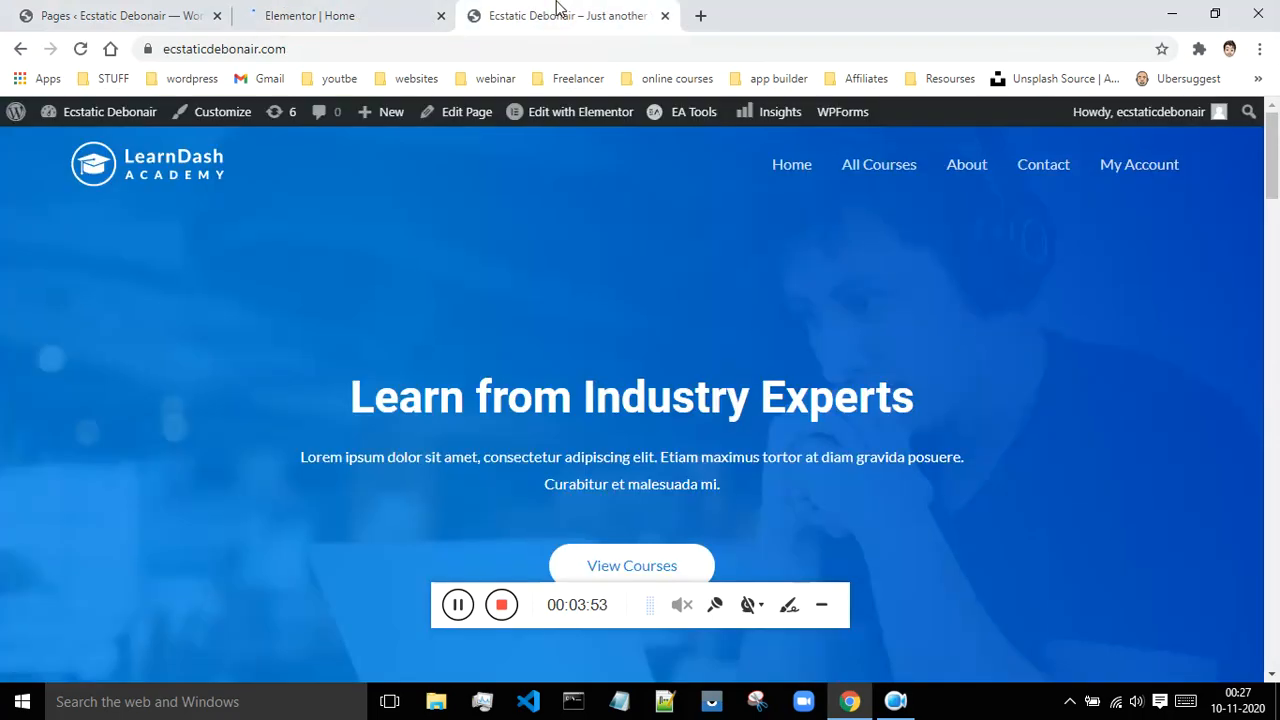
mouse_move(596, 122)
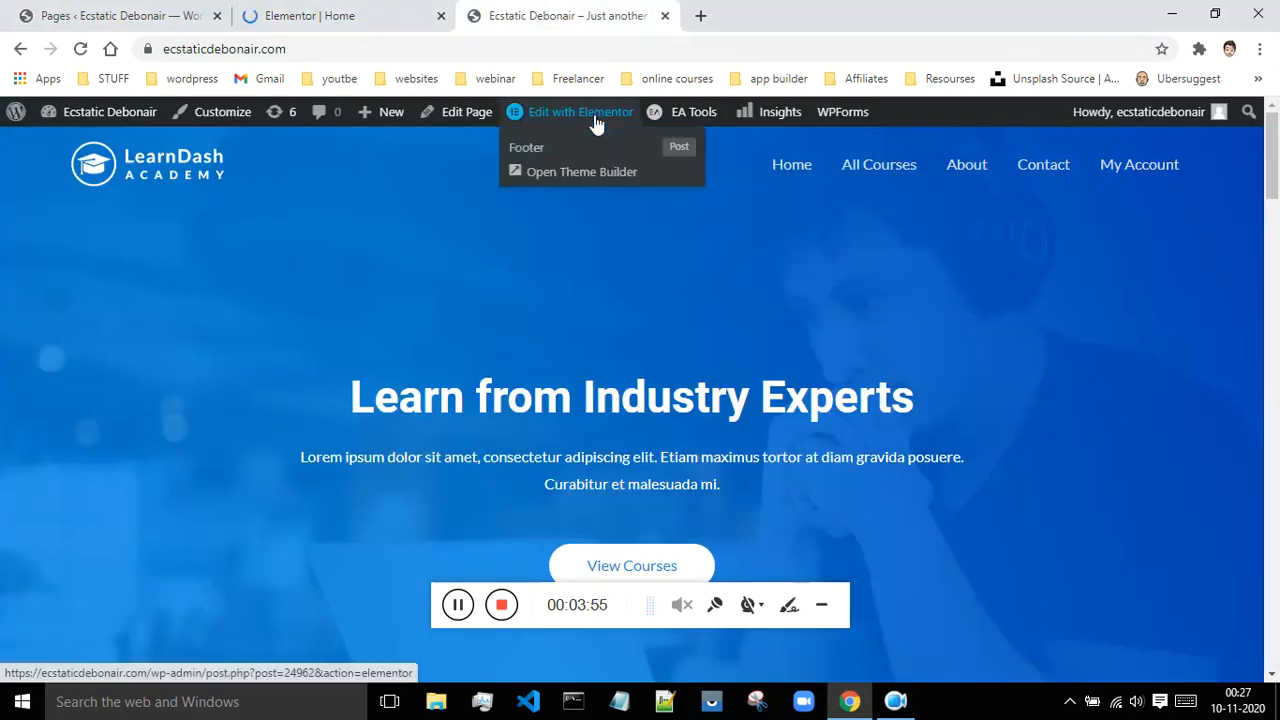
left_click(590, 116)
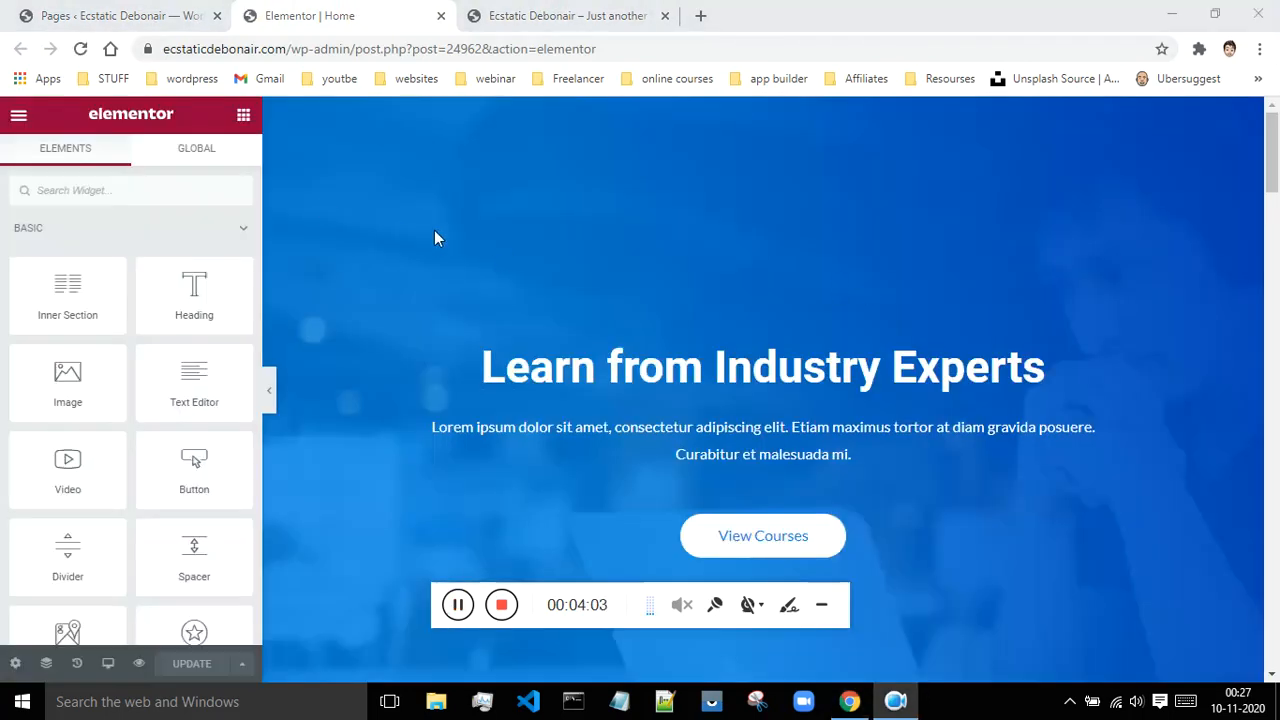
Step: Replace the hero image box's title "Learn from Industry Experts" with "MY WEBSITE"
scroll(368, 244, "down", 3)
scroll(380, 250, "up", 2)
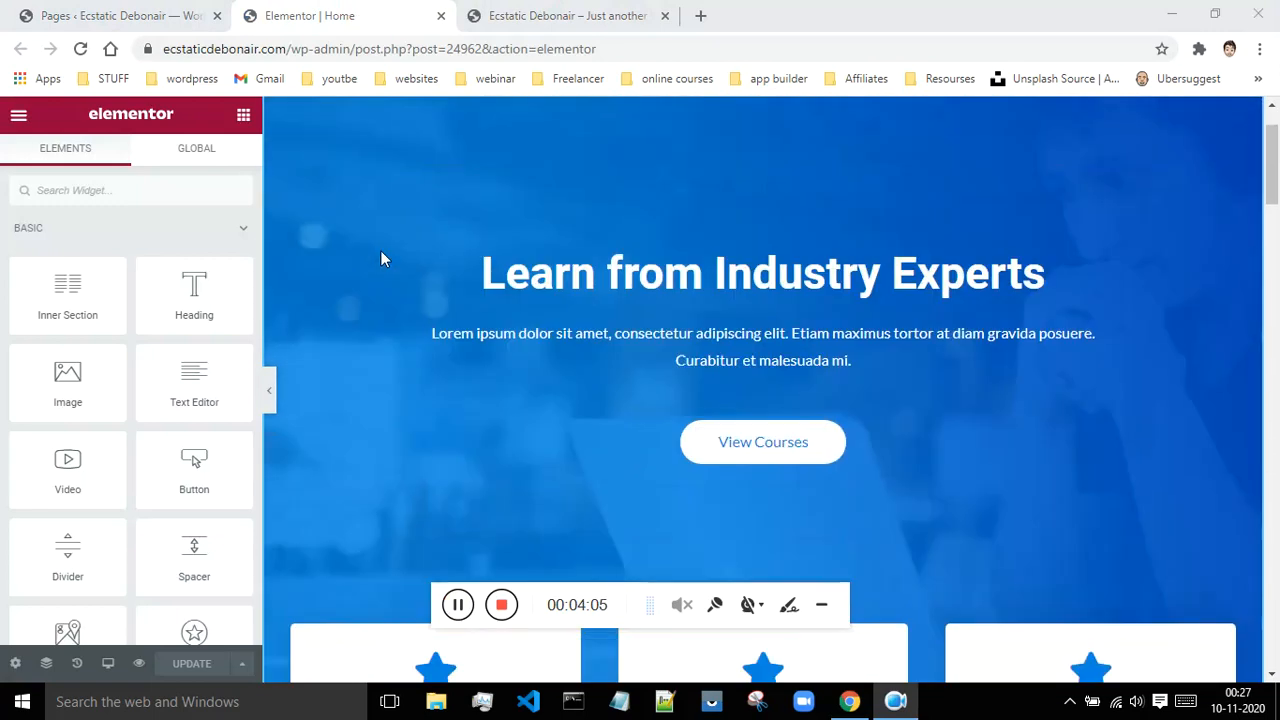
left_click(650, 275)
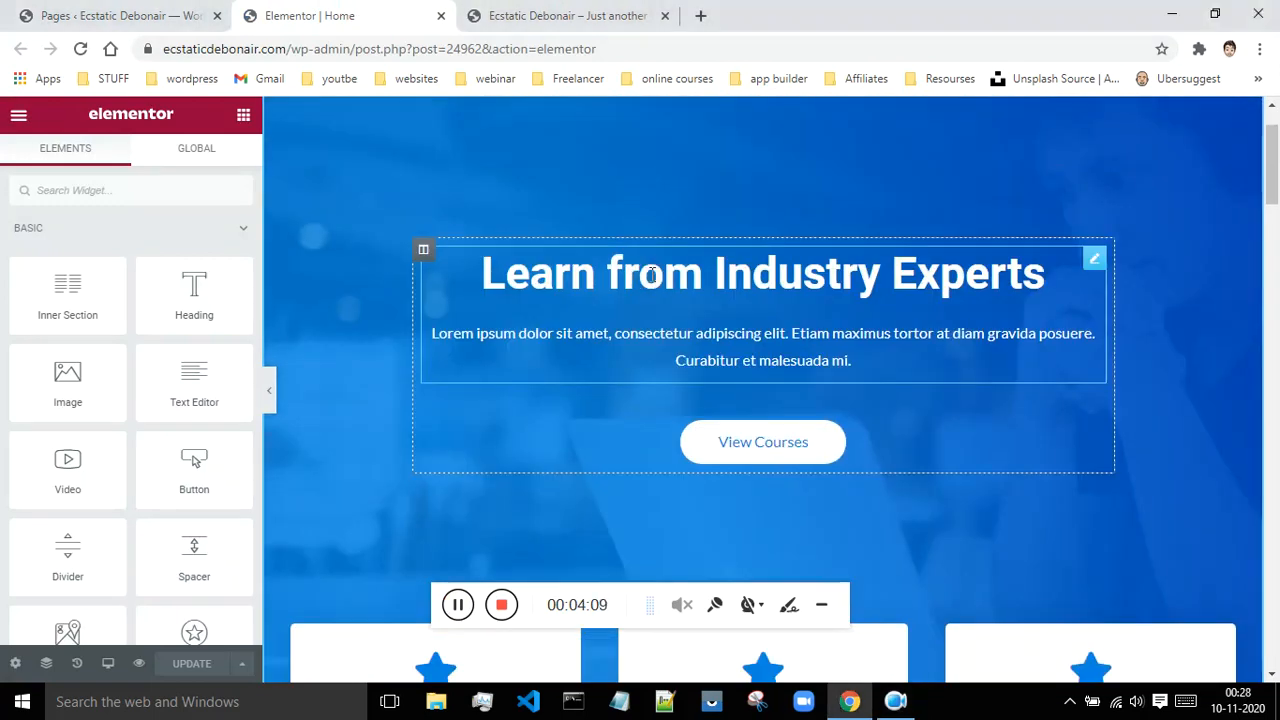
left_click(650, 275)
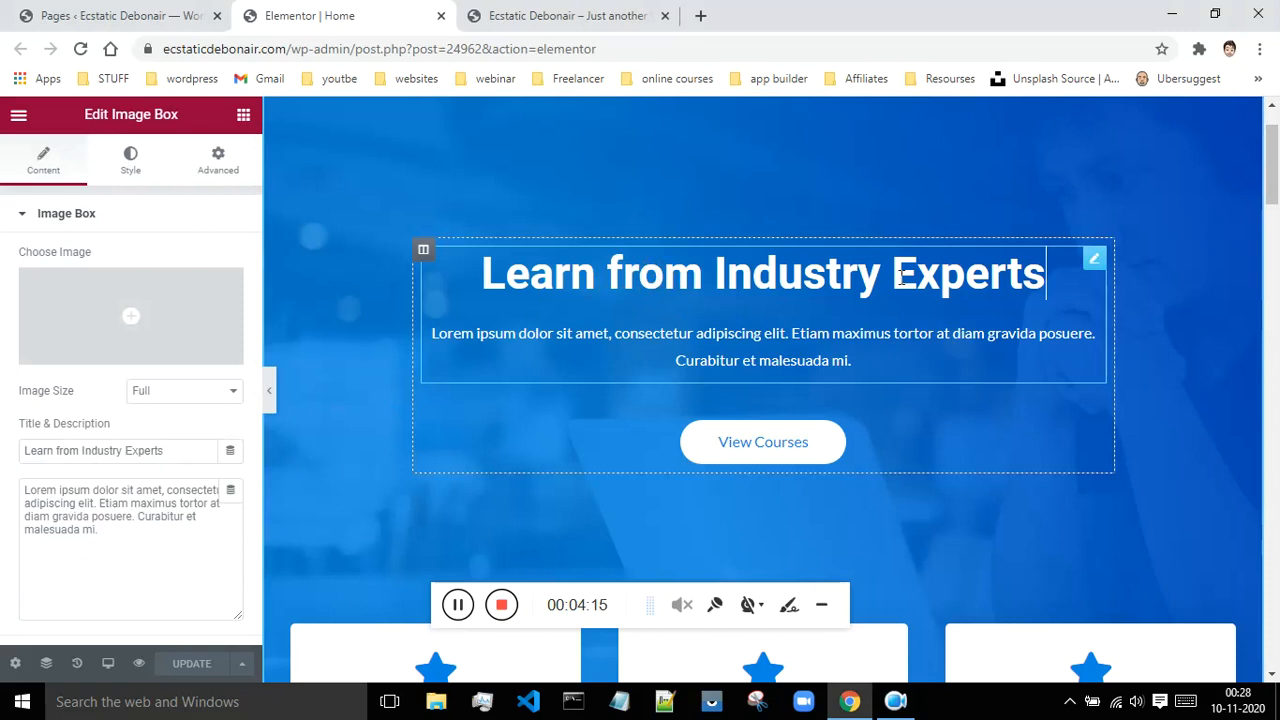
left_click_drag(1057, 274, 700, 274)
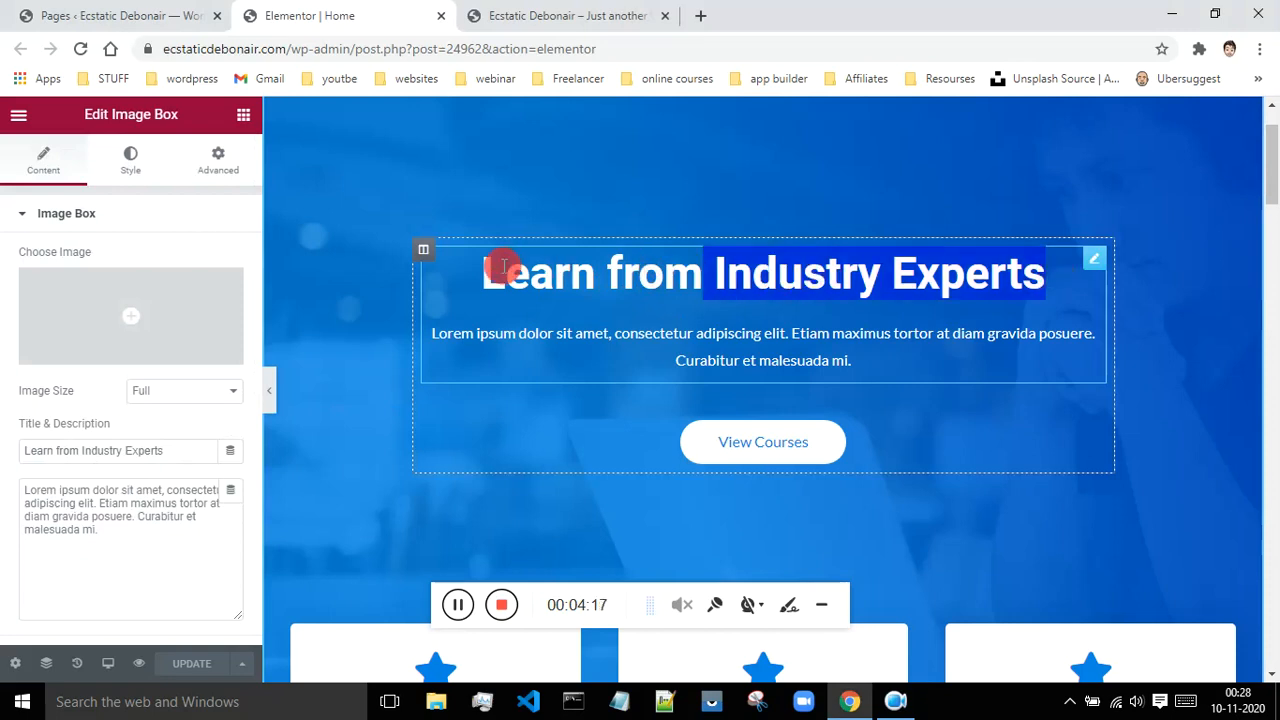
triple_click(558, 270)
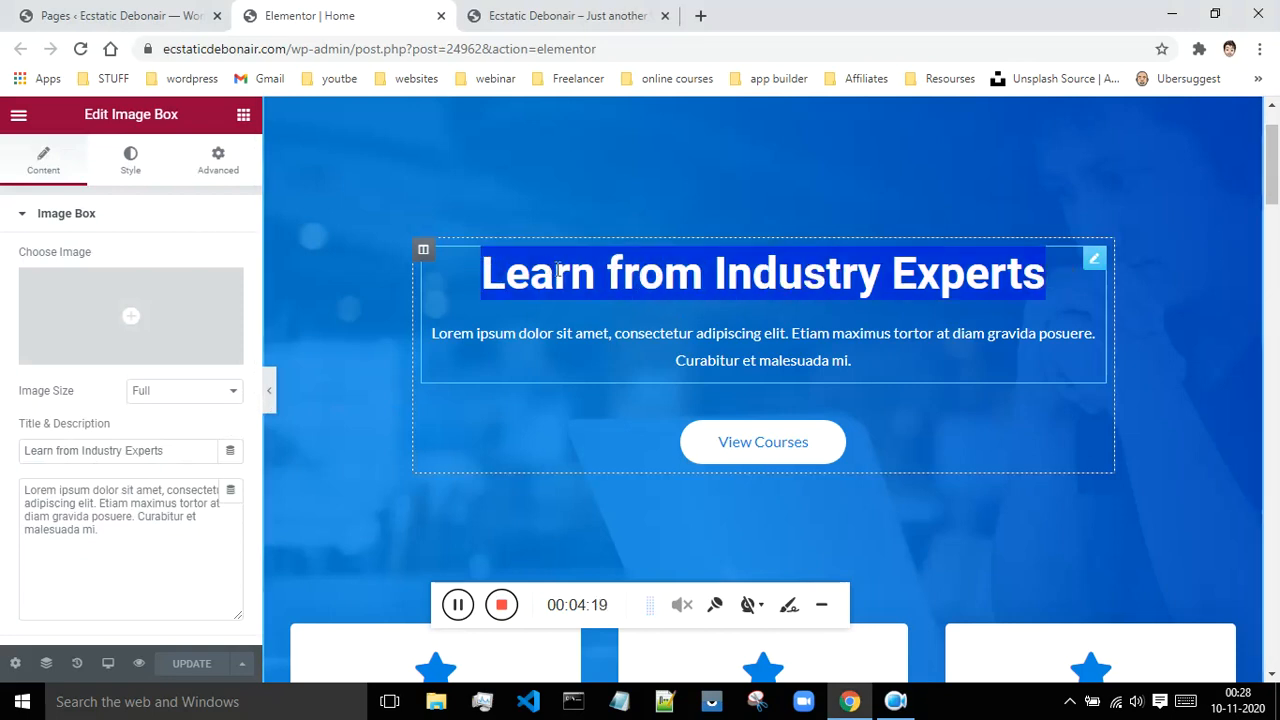
left_click_drag(173, 451, 21, 450)
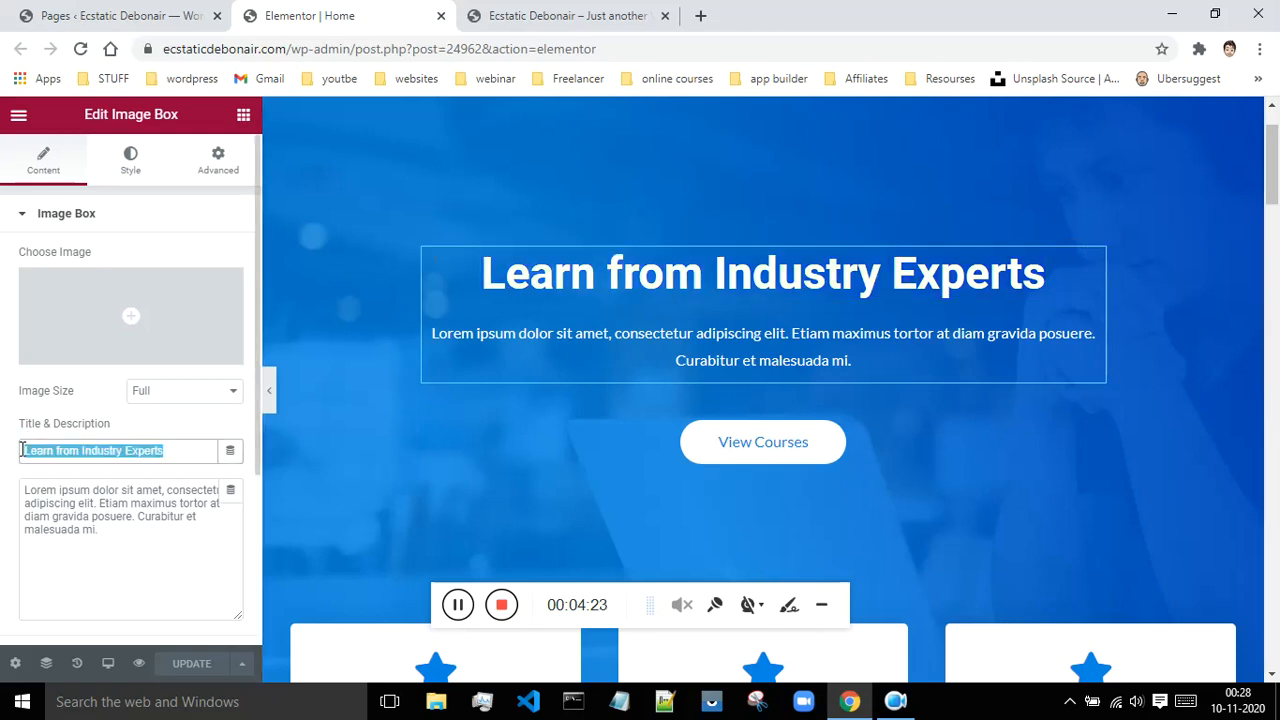
key("BackSpace")
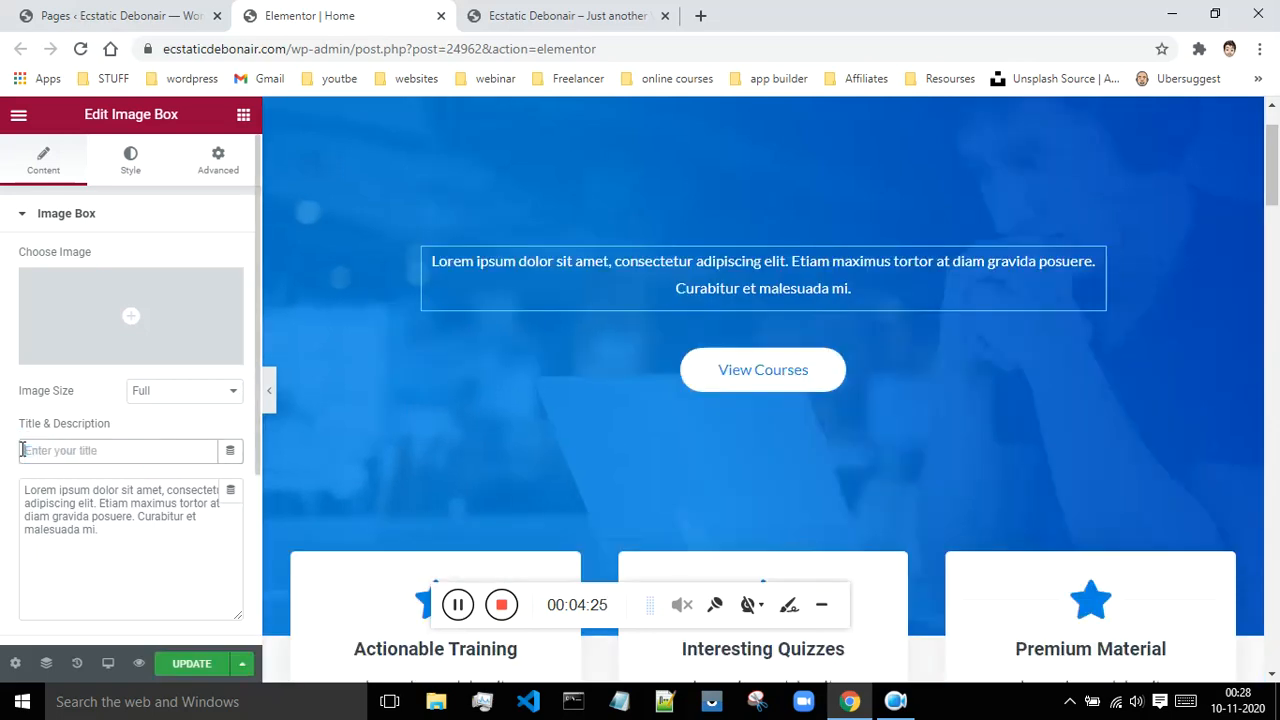
type("mY")
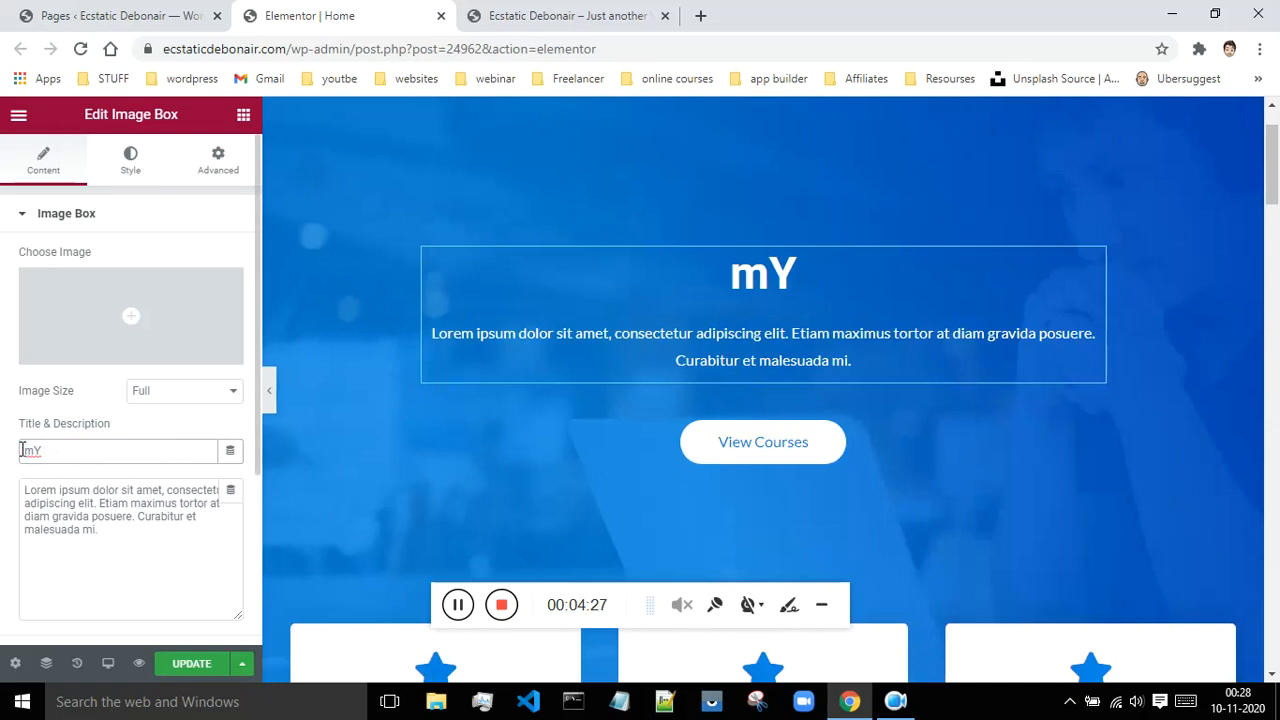
key("BackSpace")
key("BackSpace")
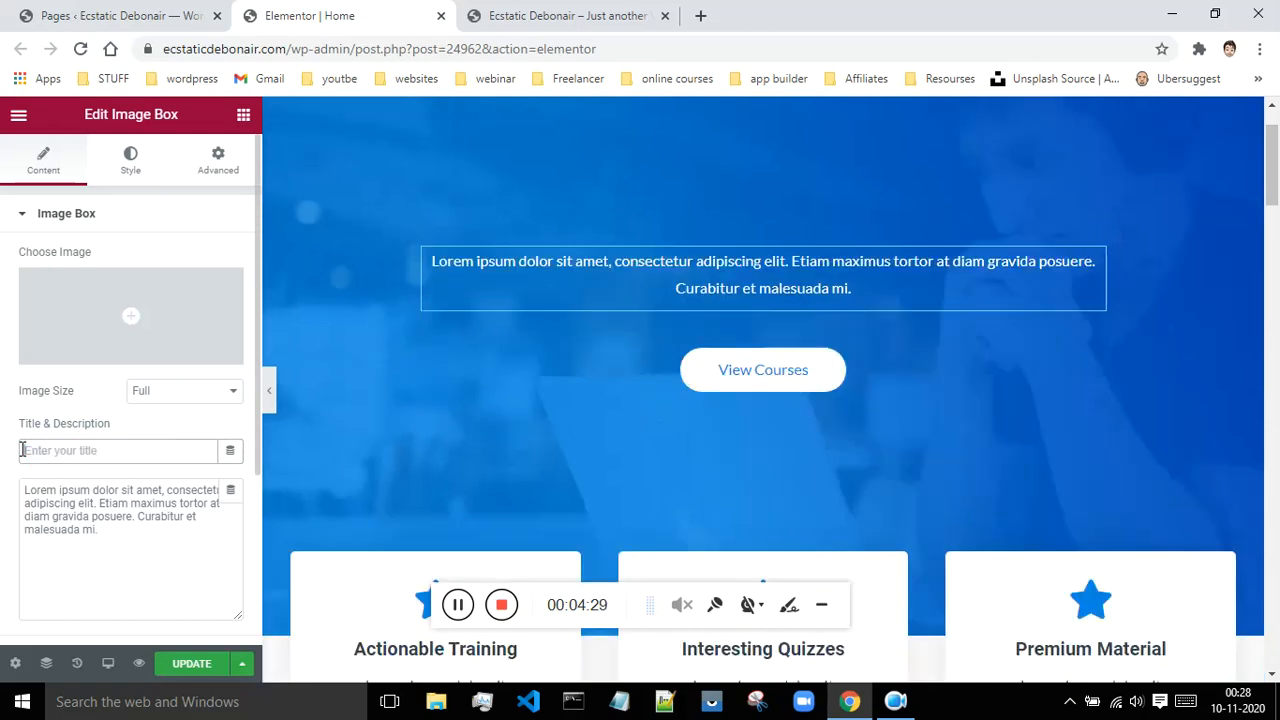
type("MY WEB")
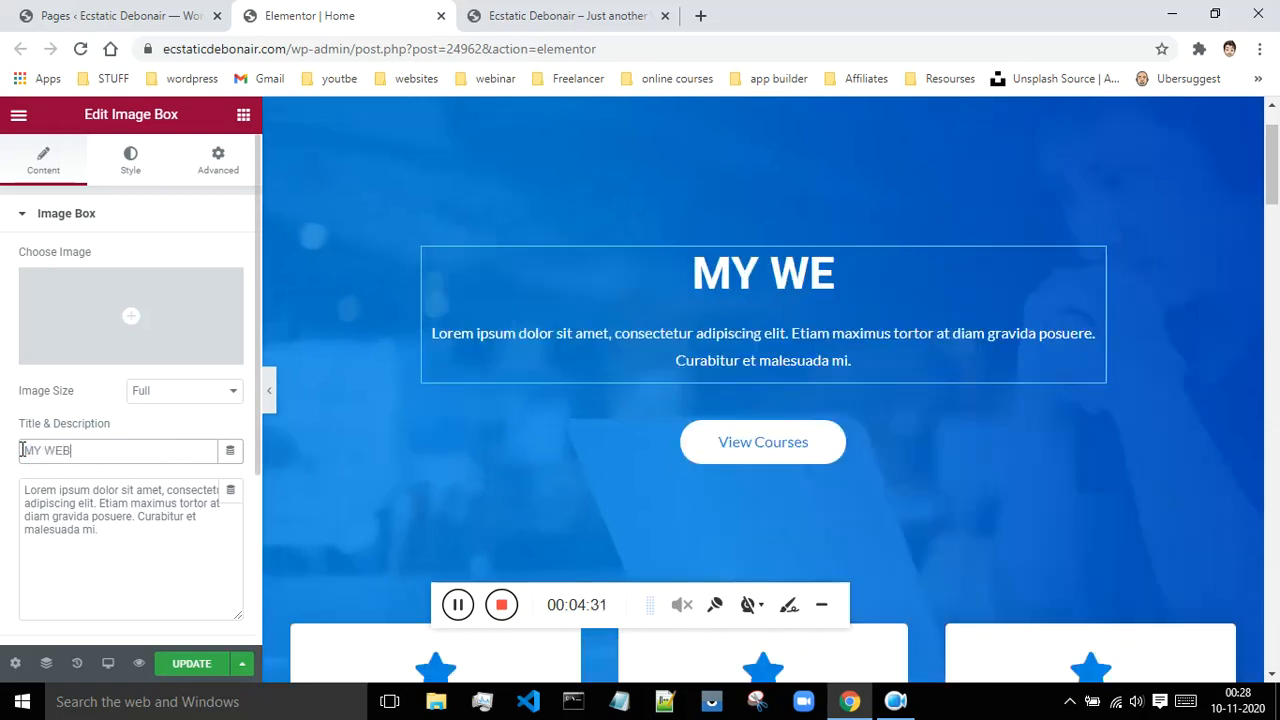
type("SITE")
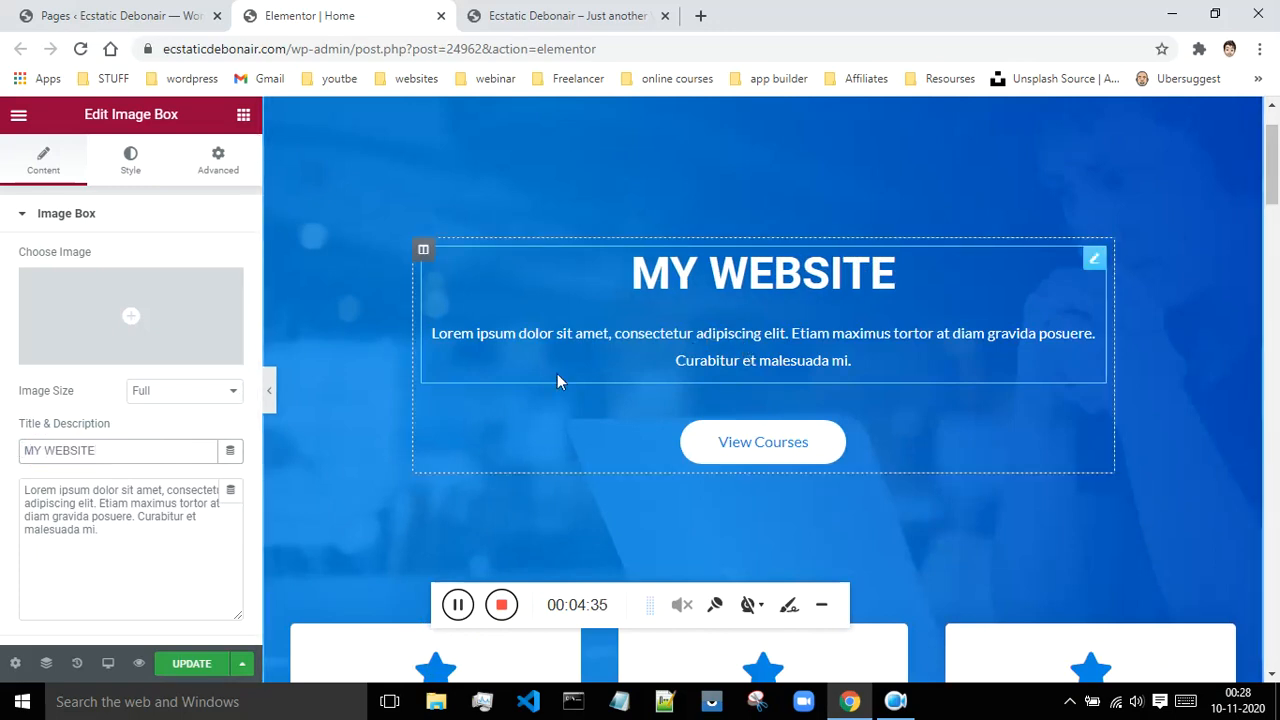
Step: Replace the hero image box's placeholder description with "HELLO WORLD"
left_click_drag(101, 534, 8, 497)
key("BackSpace")
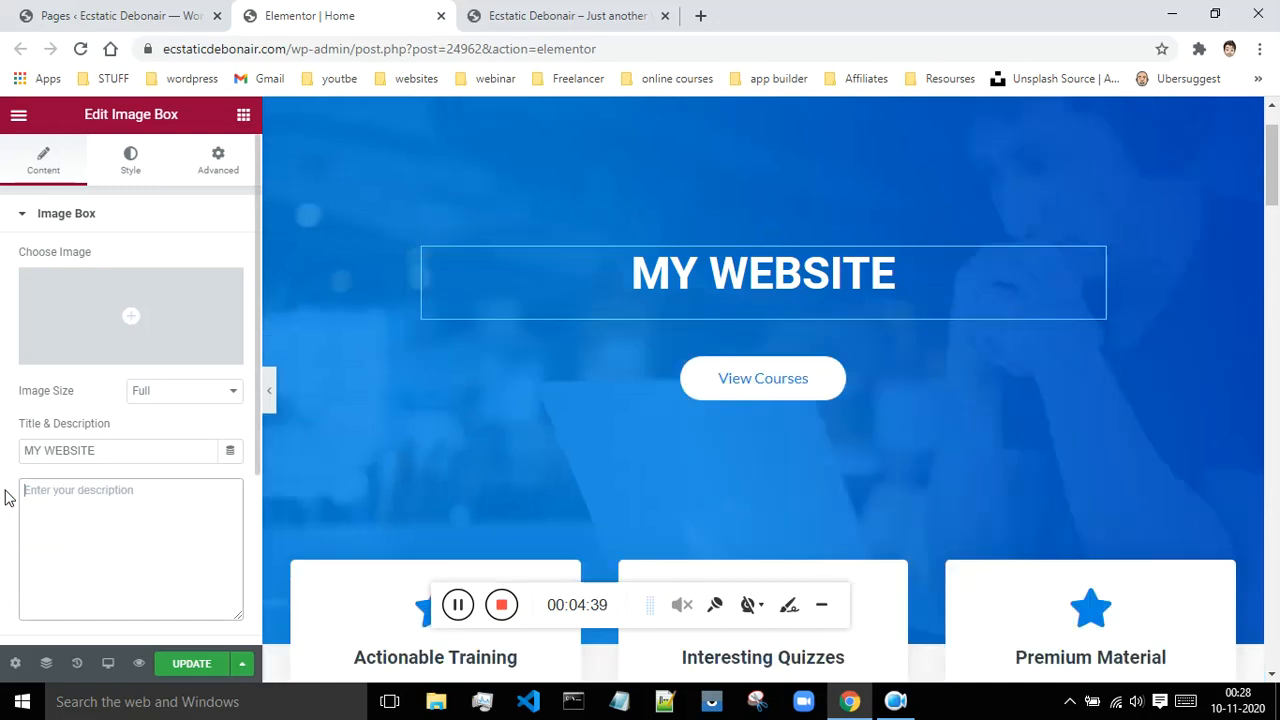
type("HELLO WORDL")
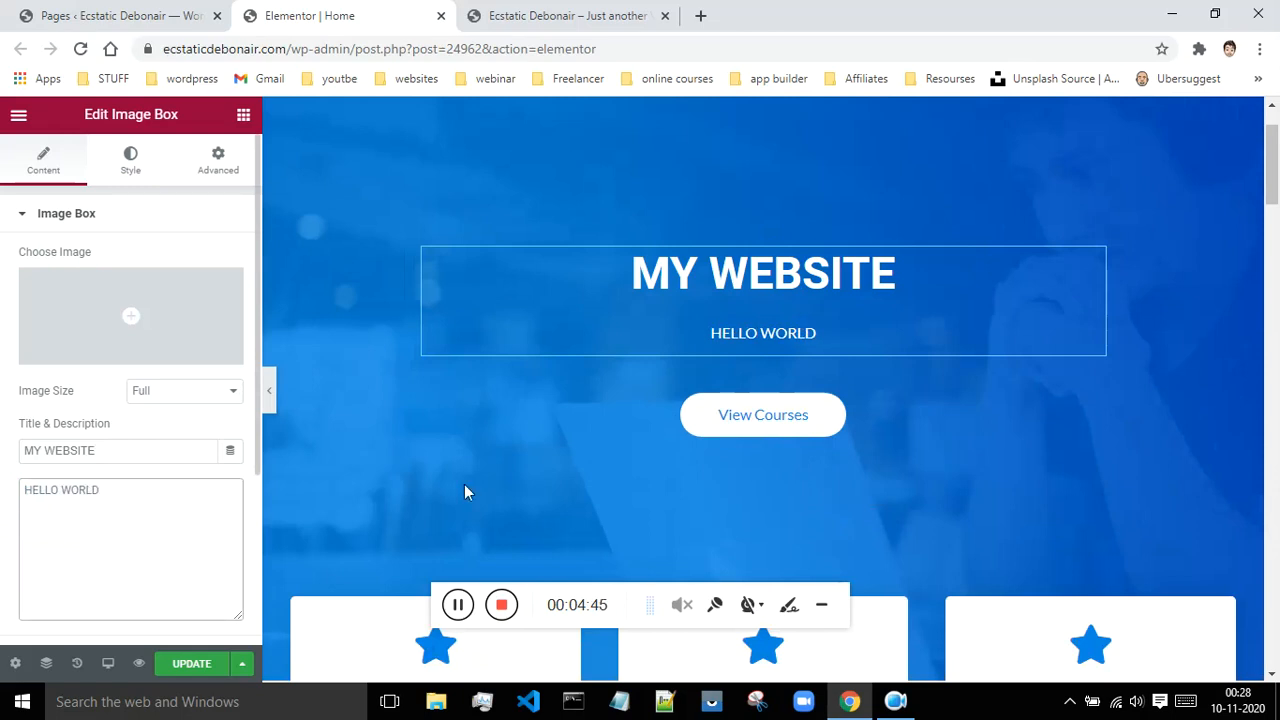
Step: Insert the old windmill photo from the free Pixabay images into the hero image box
scroll(240, 530, "down", 1)
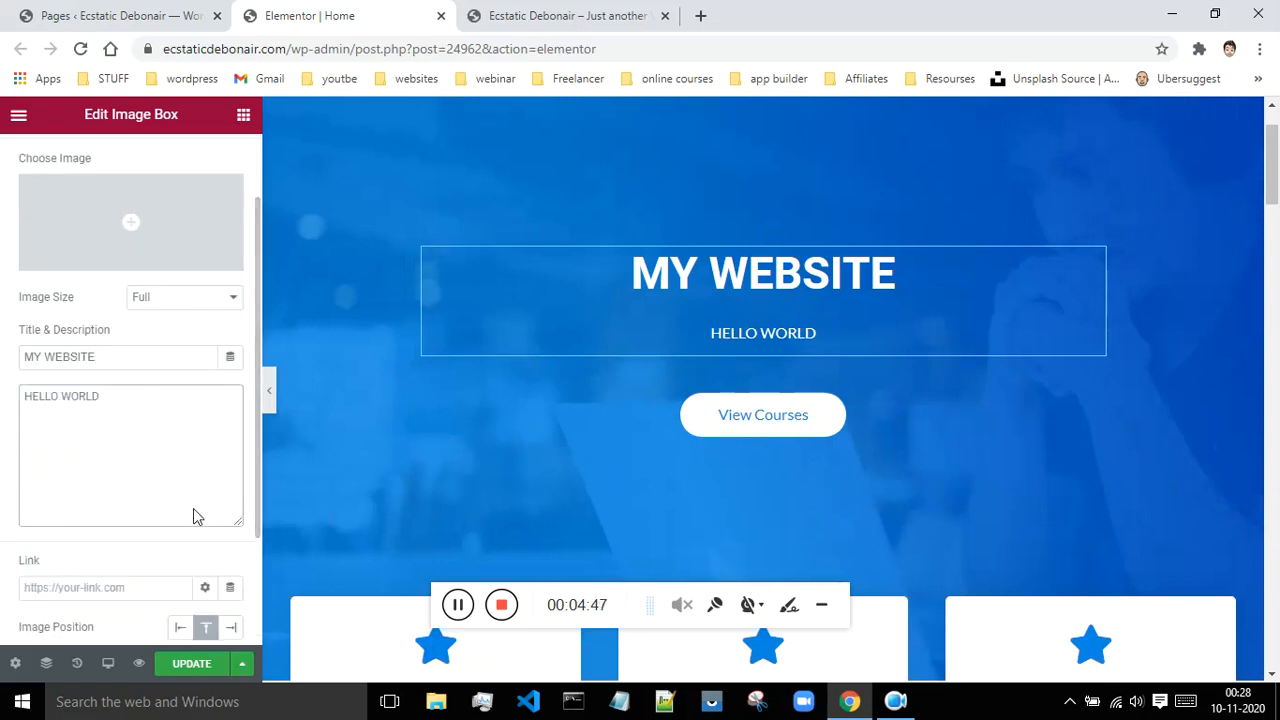
scroll(225, 467, "up", 1)
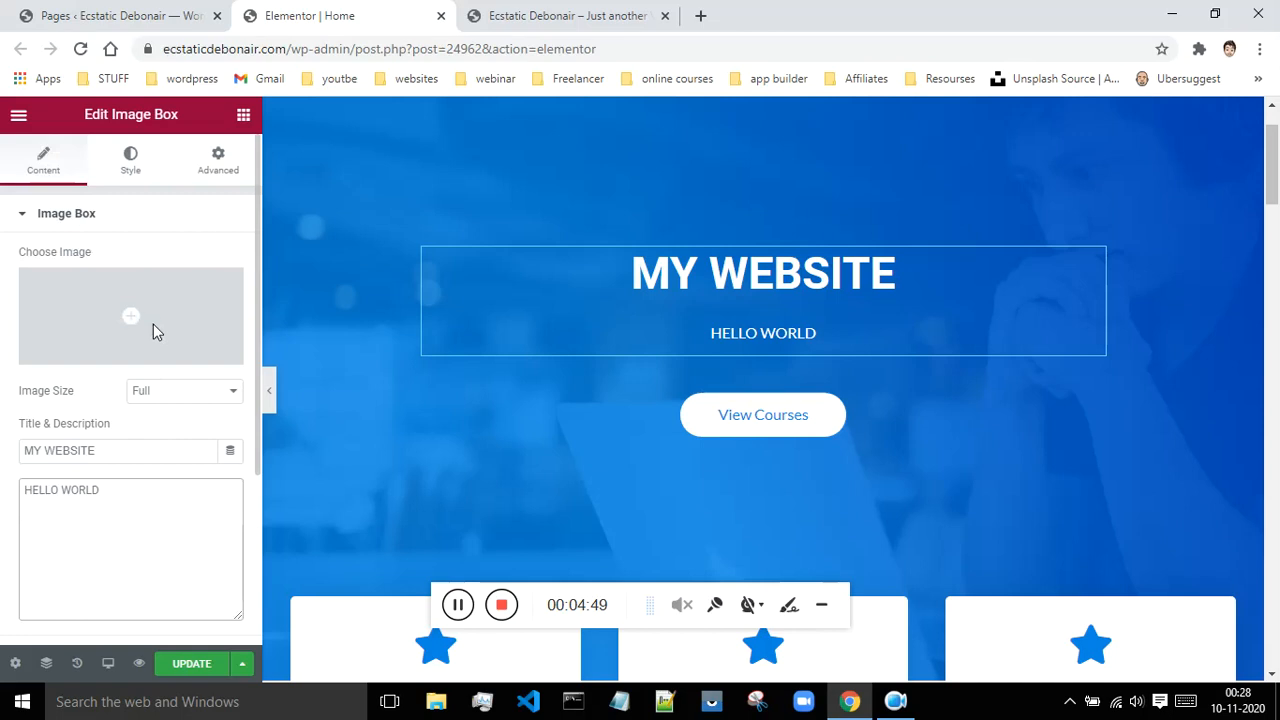
mouse_move(129, 329)
left_click(118, 352)
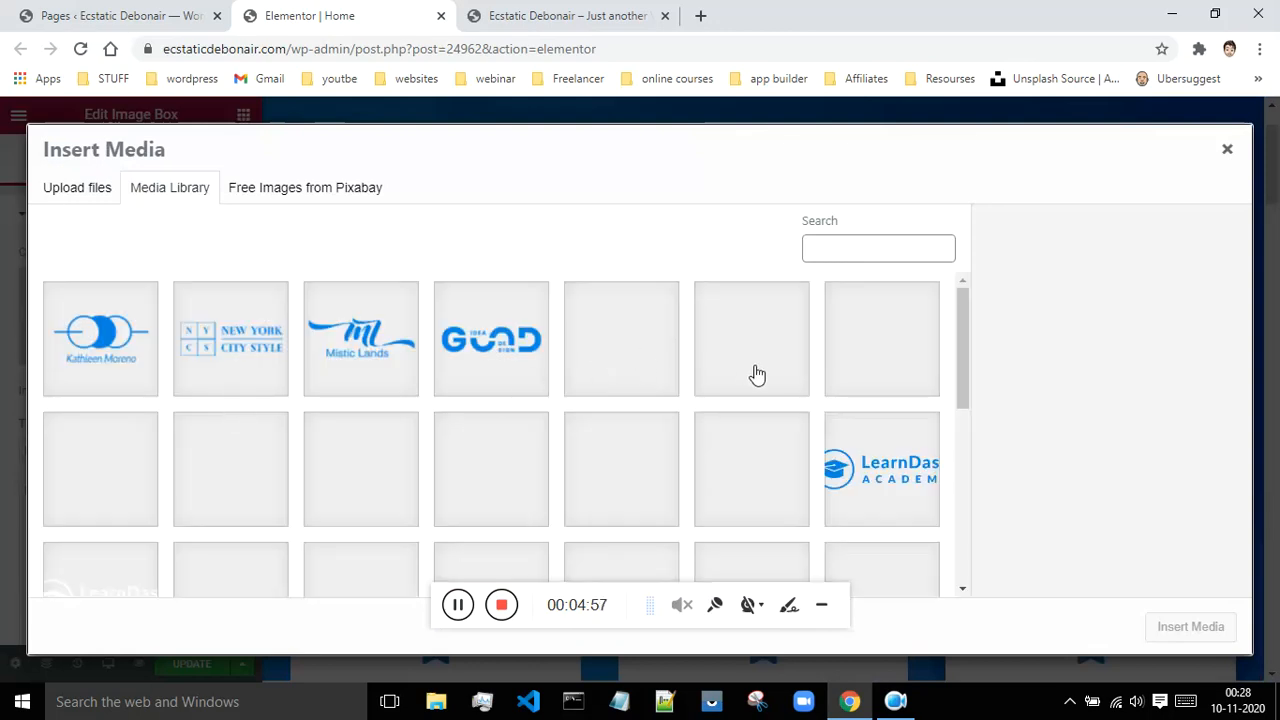
scroll(780, 386, "down", 5)
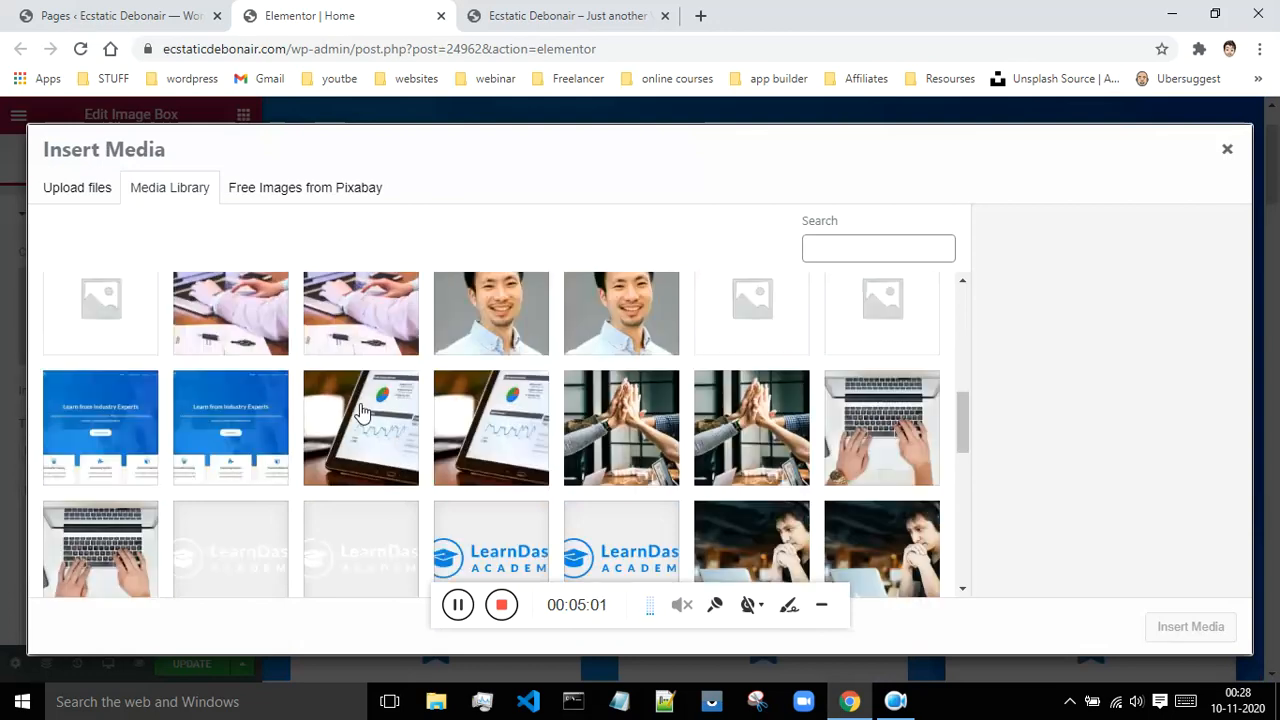
scroll(375, 410, "up", 5)
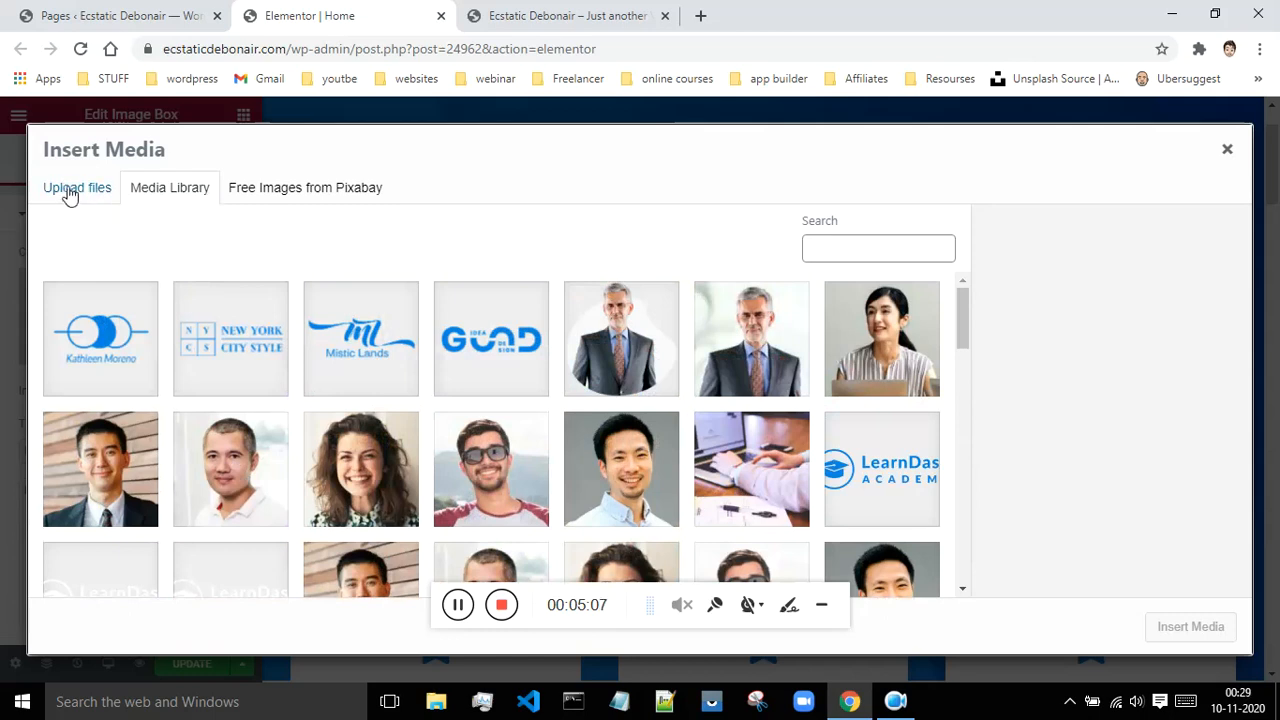
left_click(280, 204)
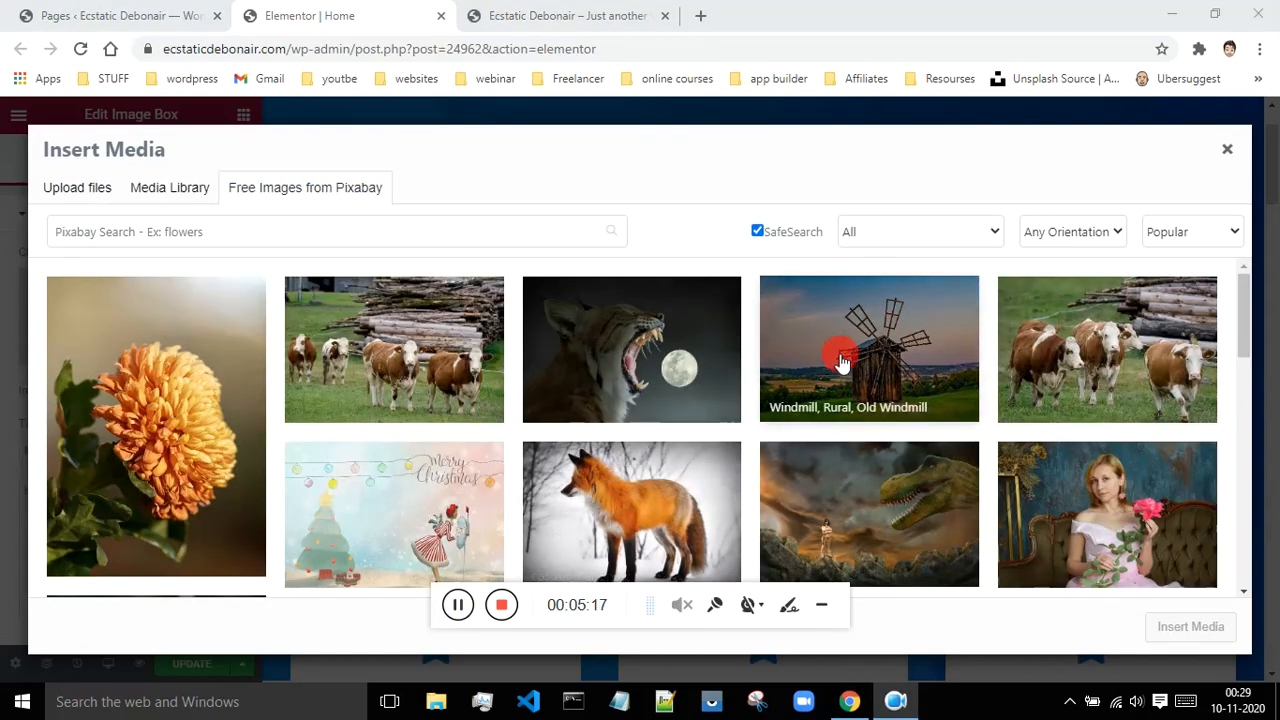
left_click(832, 360)
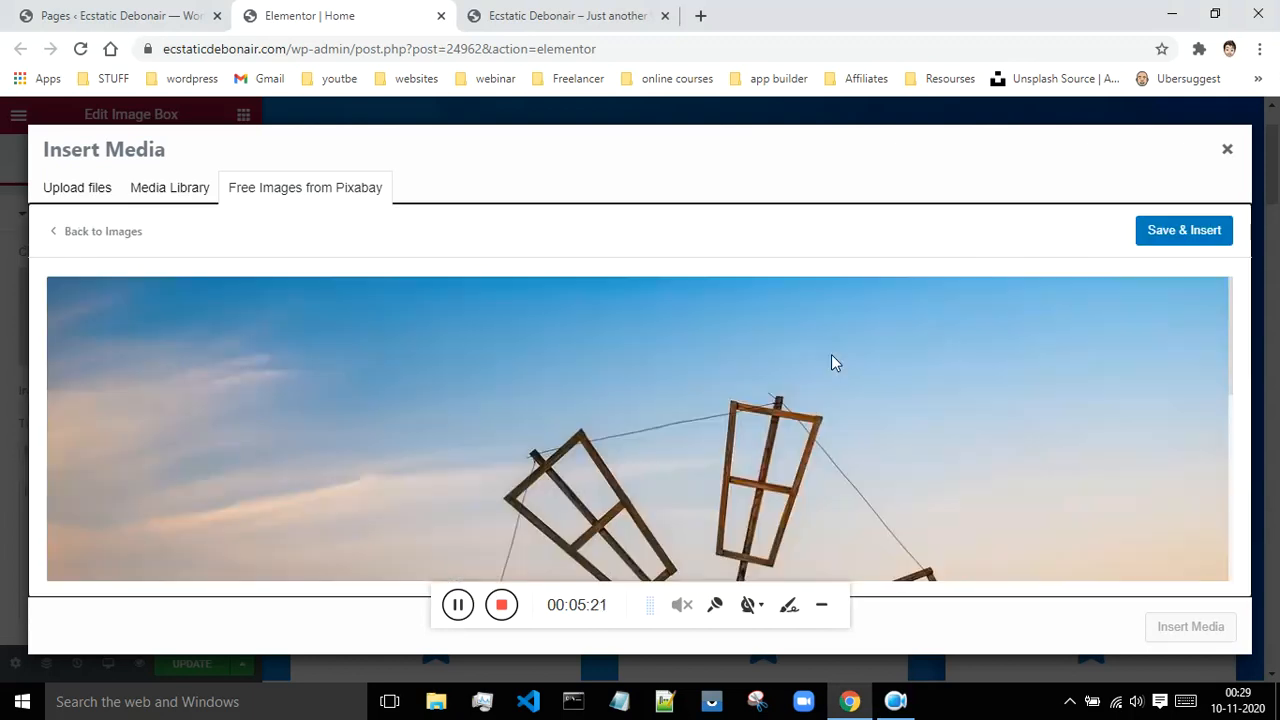
scroll(836, 352, "down", 5)
scroll(843, 355, "down", 1)
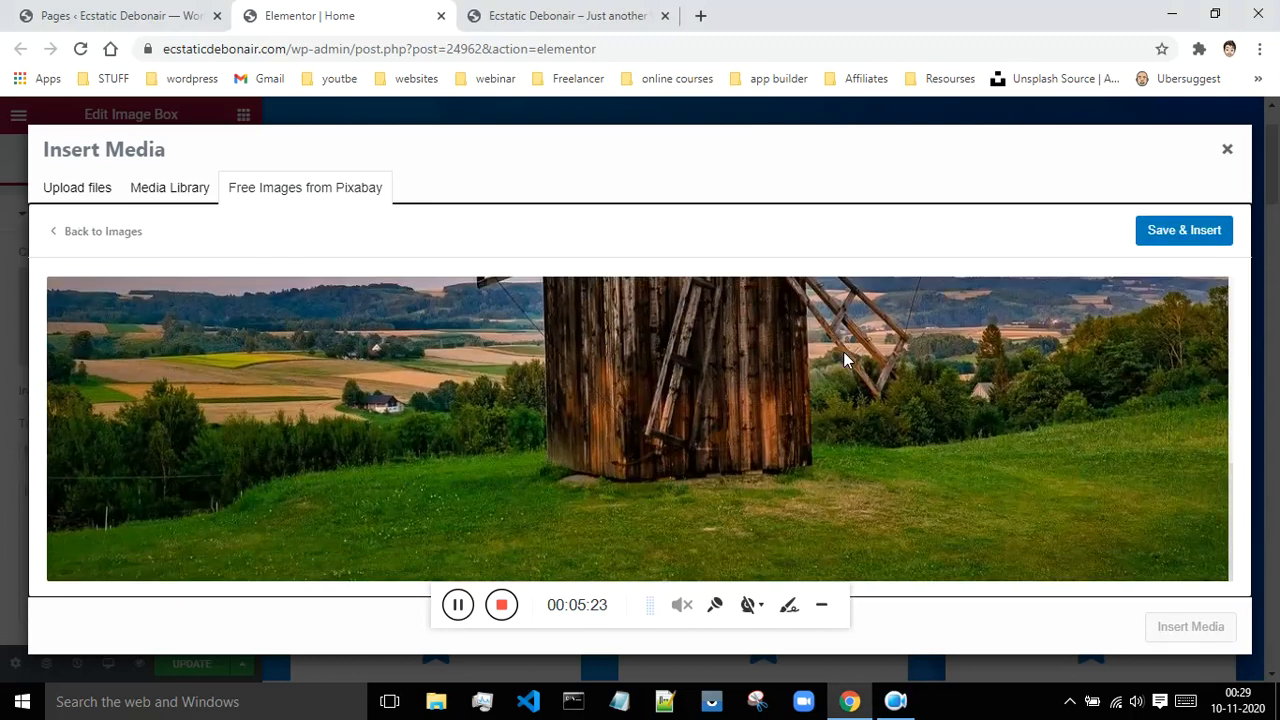
left_click(1195, 233)
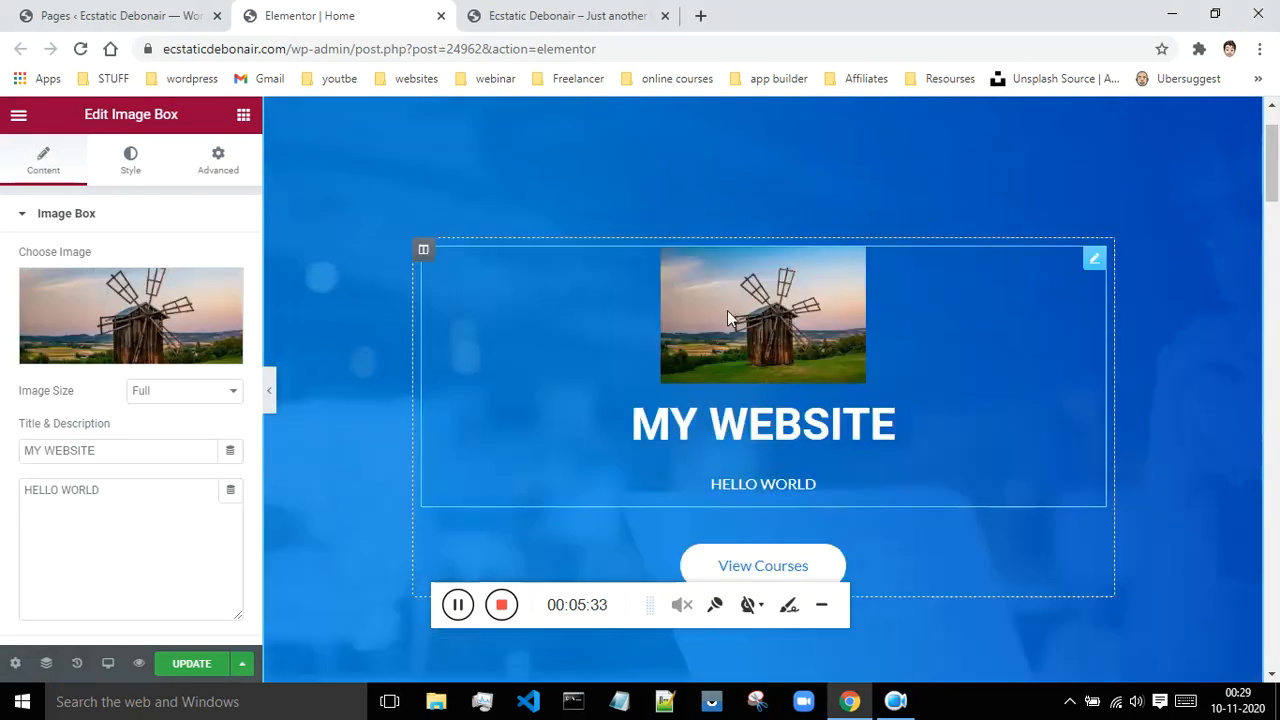
Step: Set the hero image box's image size to Large - 1024 x 1024 and remove the windmill image
left_click(165, 398)
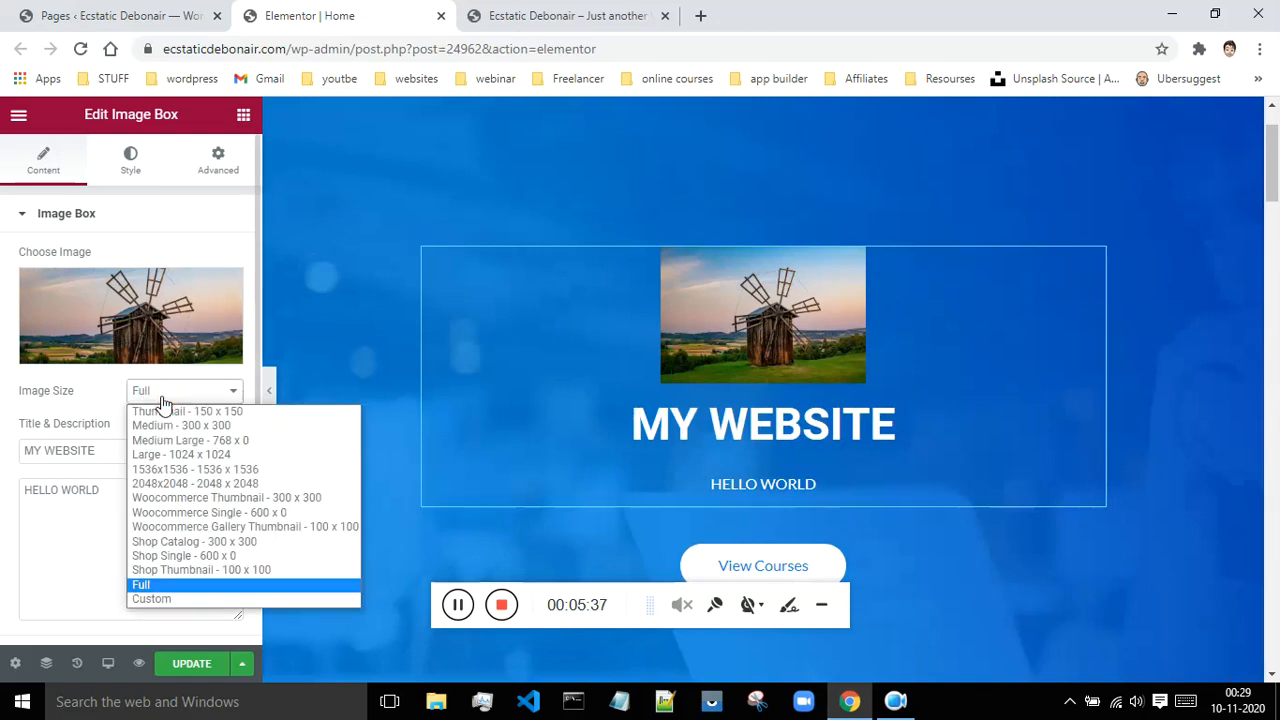
left_click(165, 454)
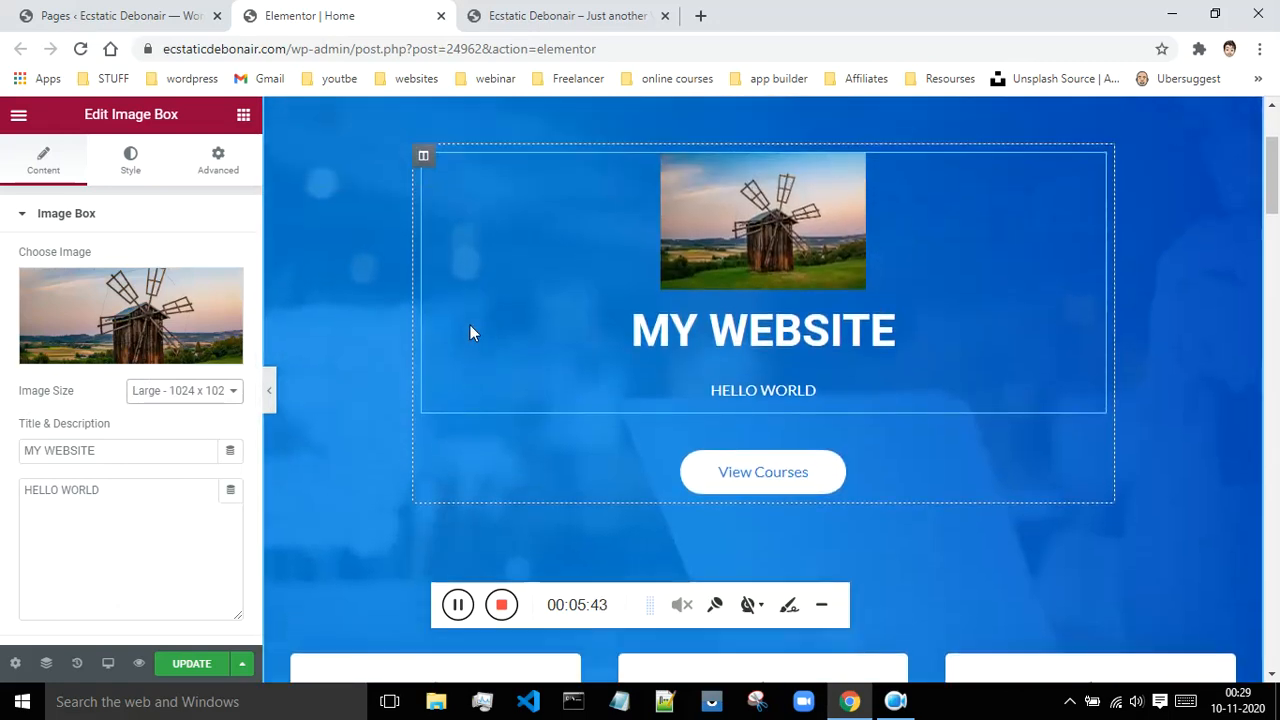
mouse_move(140, 272)
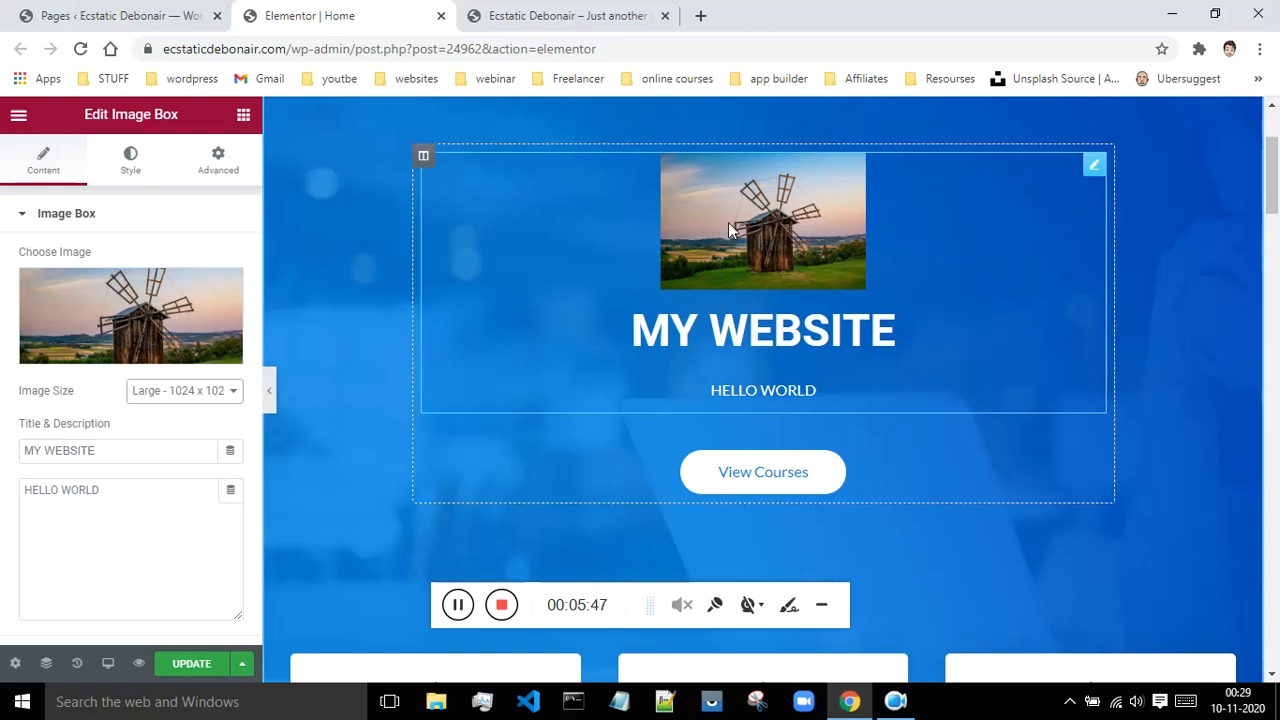
scroll(795, 266, "up", 2)
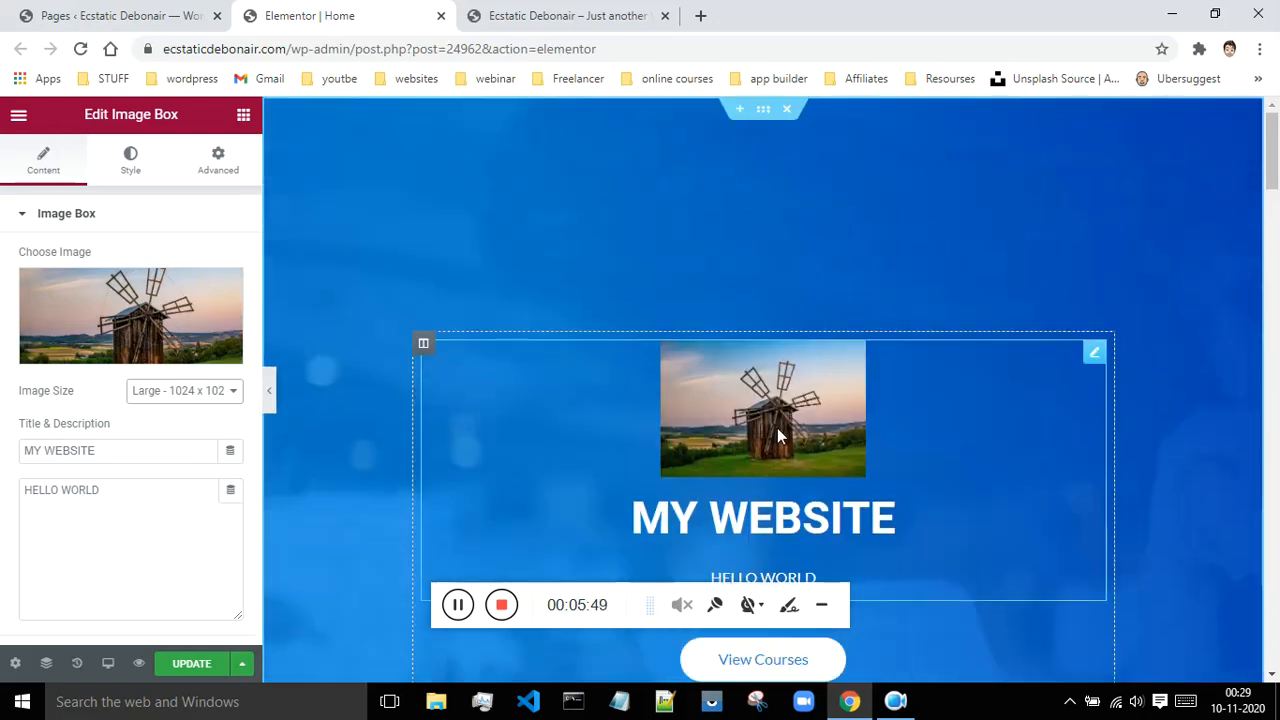
scroll(720, 390, "down", 2)
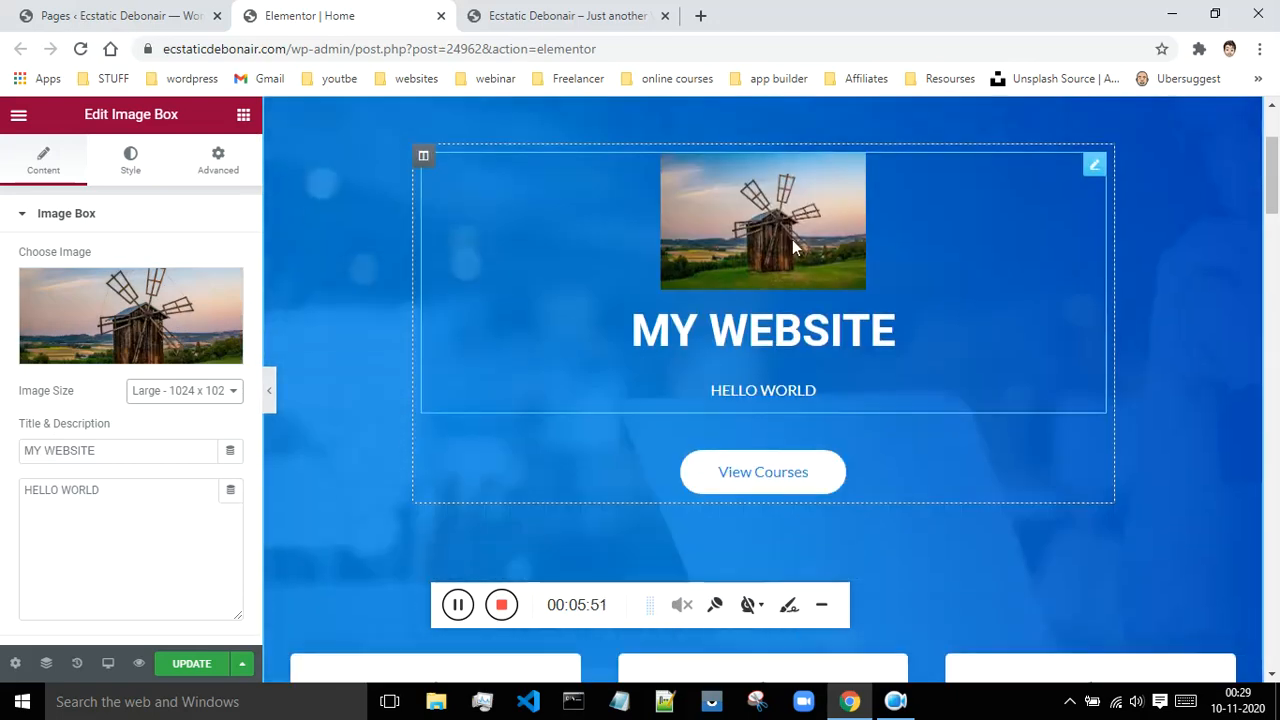
left_click(222, 292)
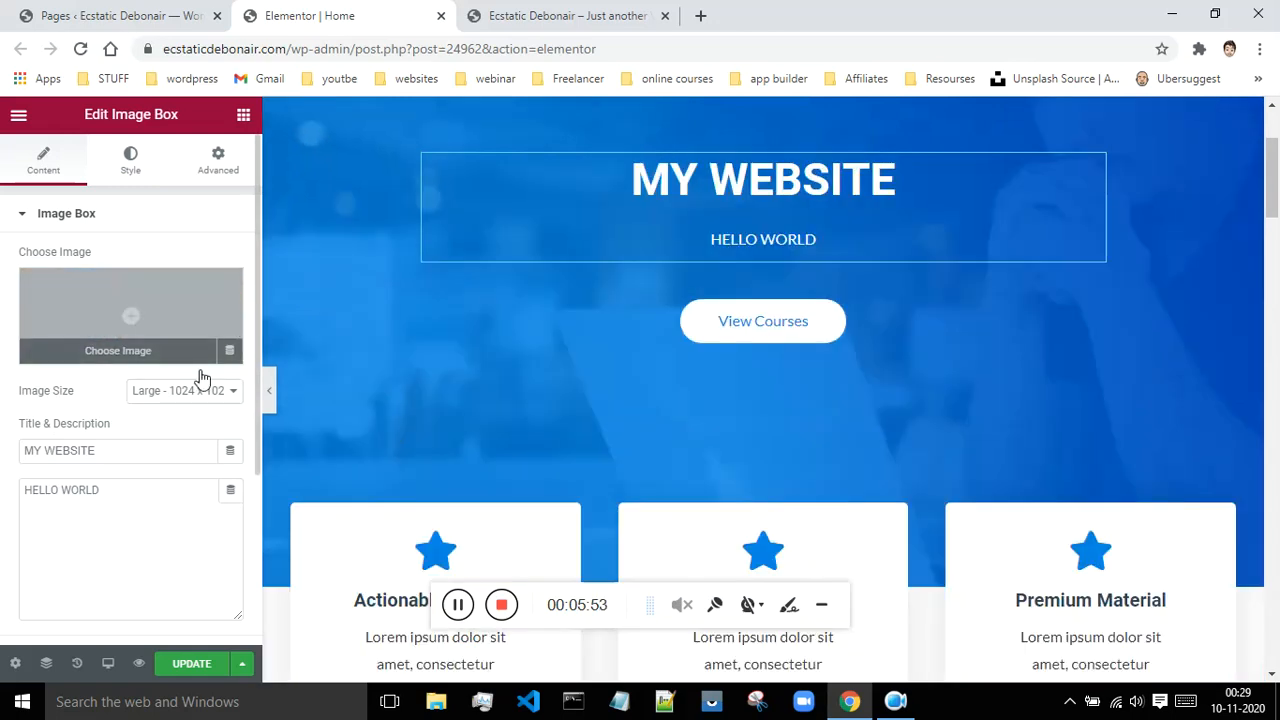
Step: Change the hero section's View Courses button text to "CLICK HERE"
scroll(874, 283, "down", 2)
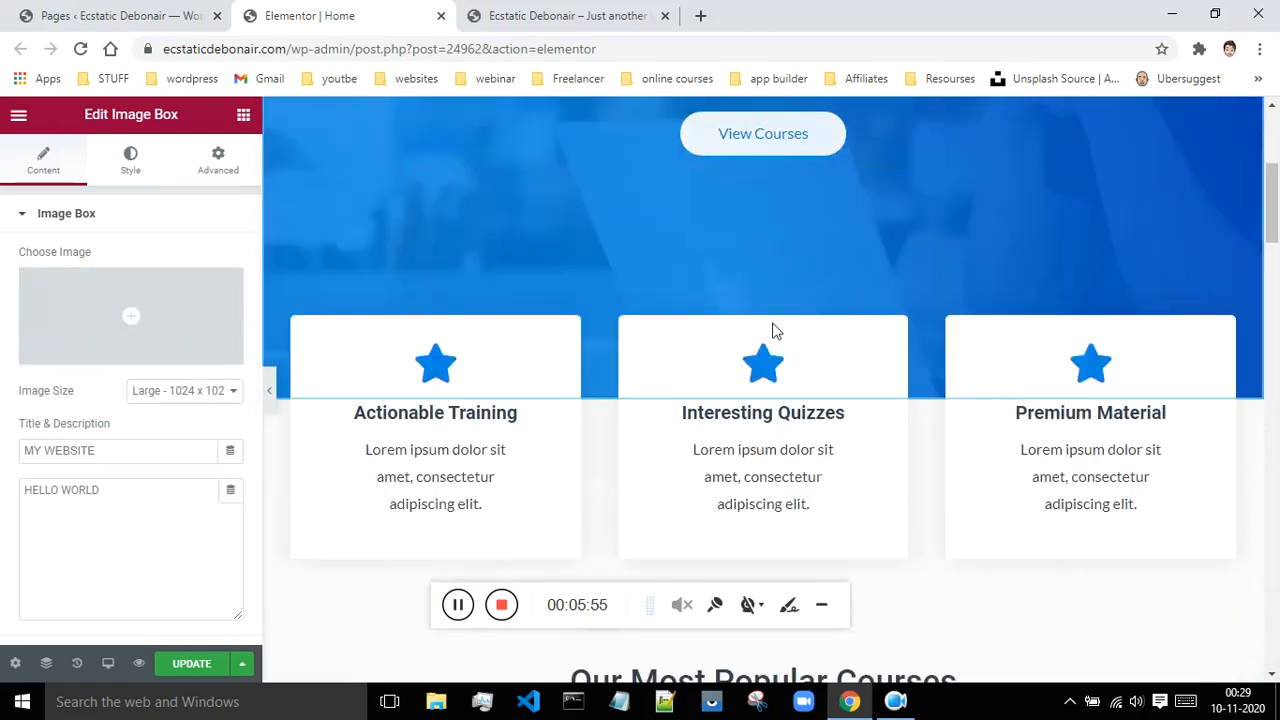
scroll(791, 320, "up", 1)
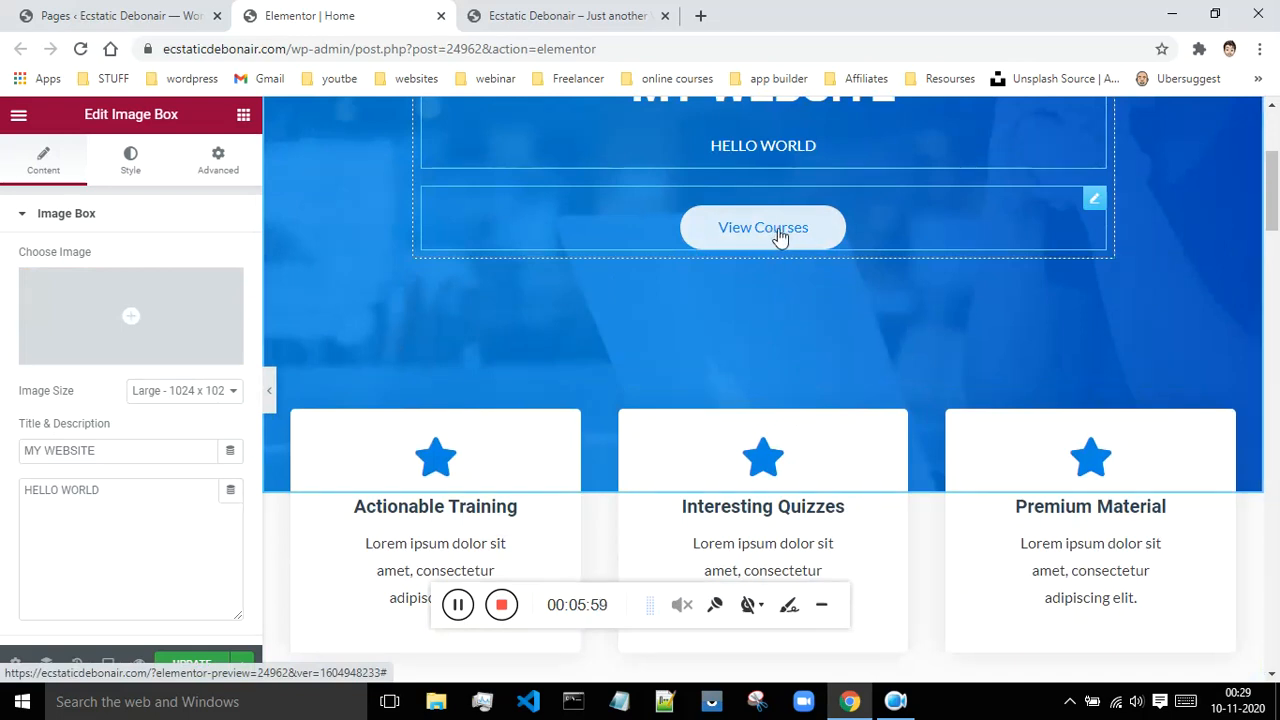
left_click(1094, 199)
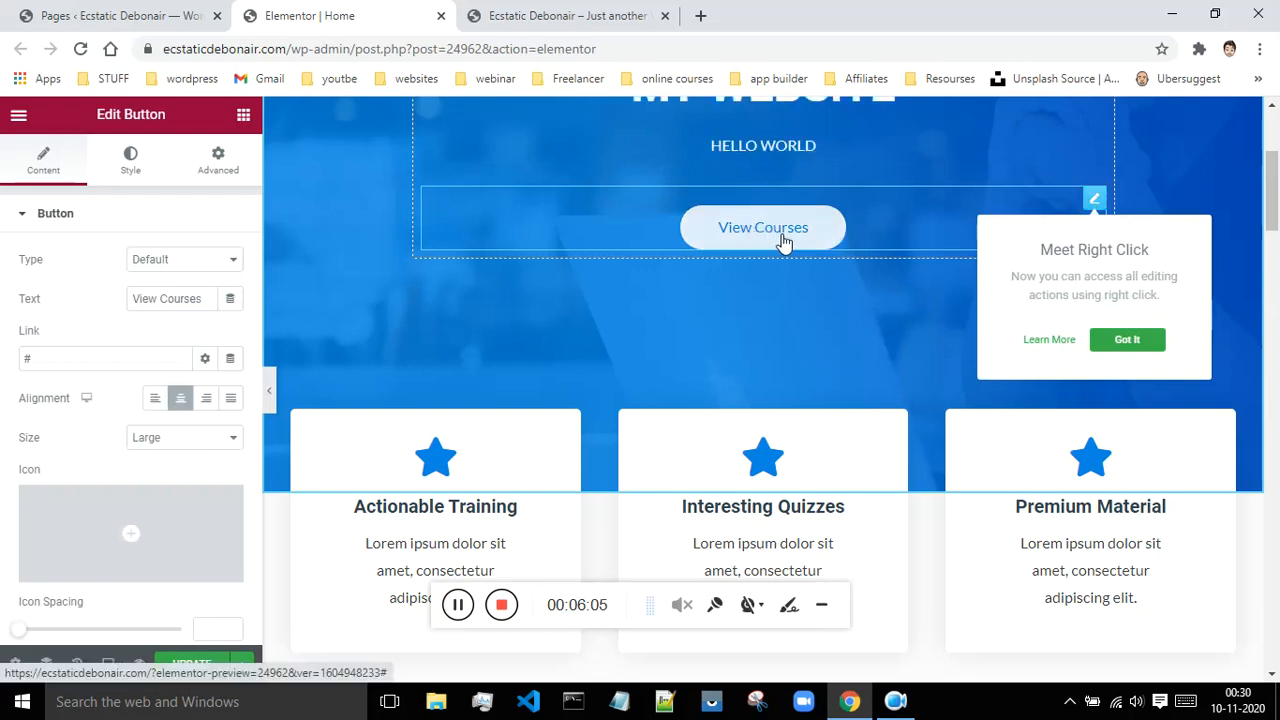
left_click(35, 362)
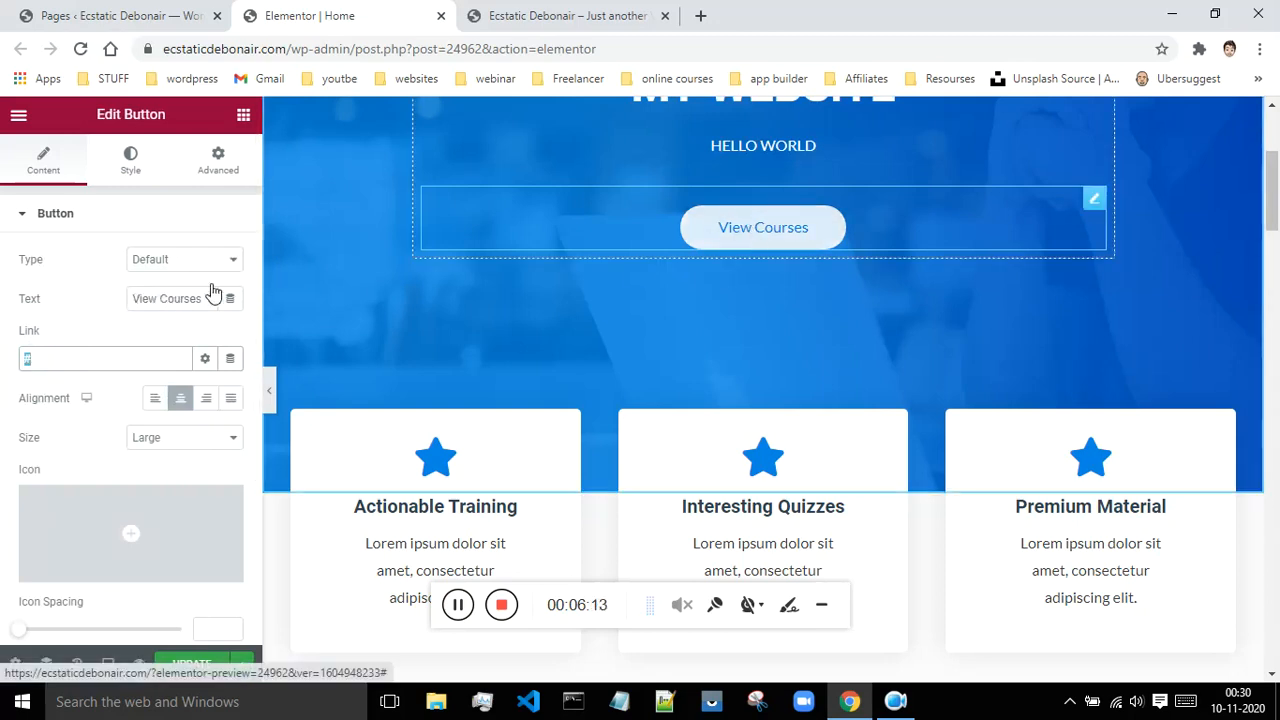
left_click_drag(200, 300, 127, 303)
key("BackSpace")
type("C")
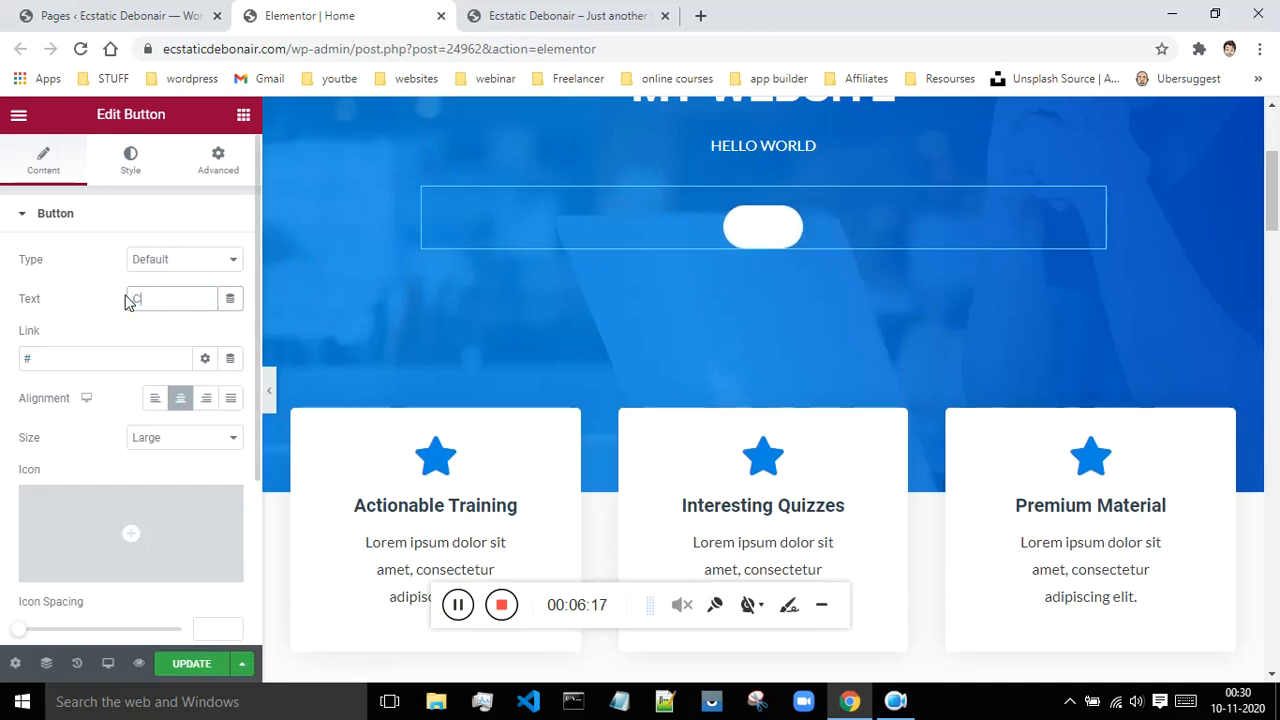
type("LICK HERE")
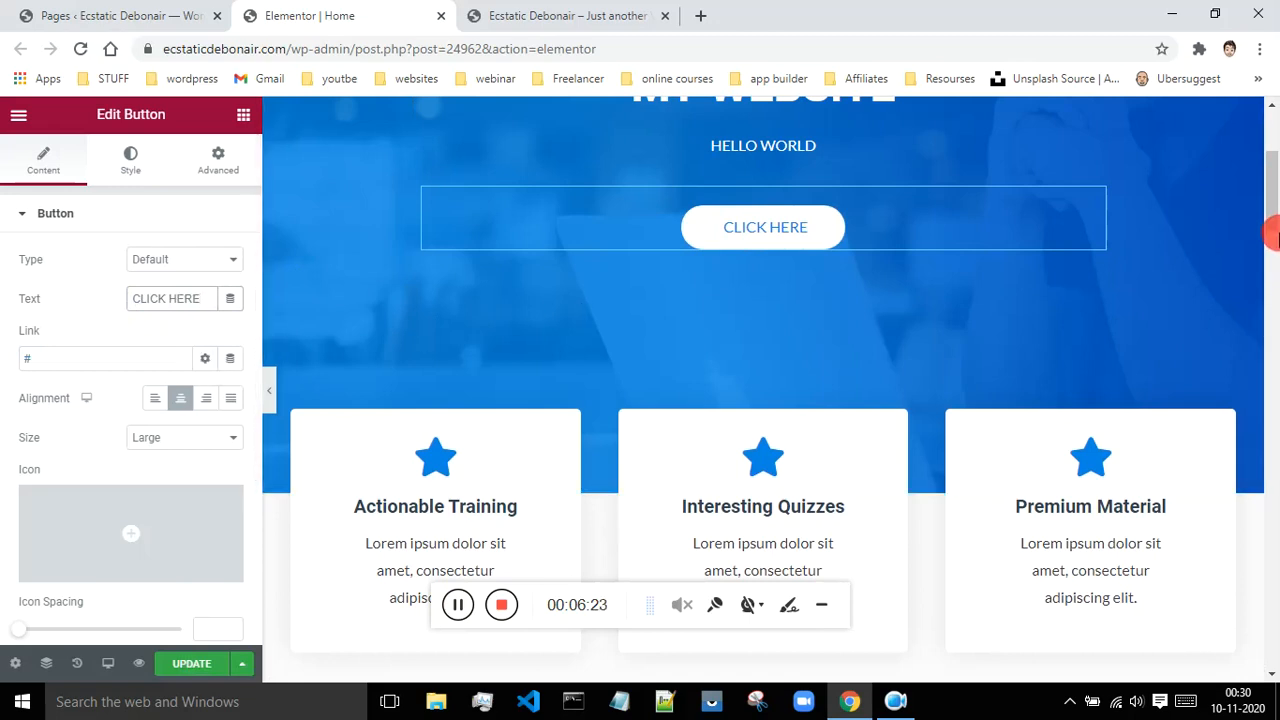
Step: Replace the star icon in the Actionable Training feature box with the Spider icon from the icon library
scroll(1273, 233, "down", 3)
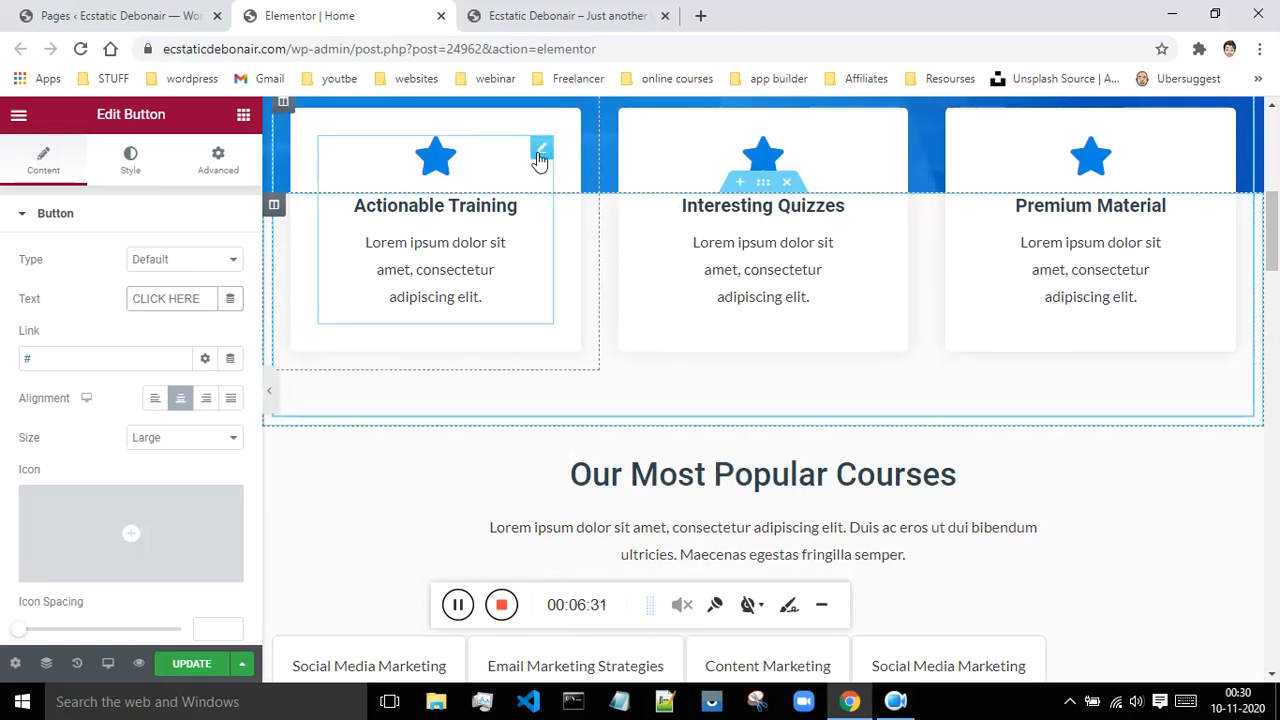
left_click(540, 152)
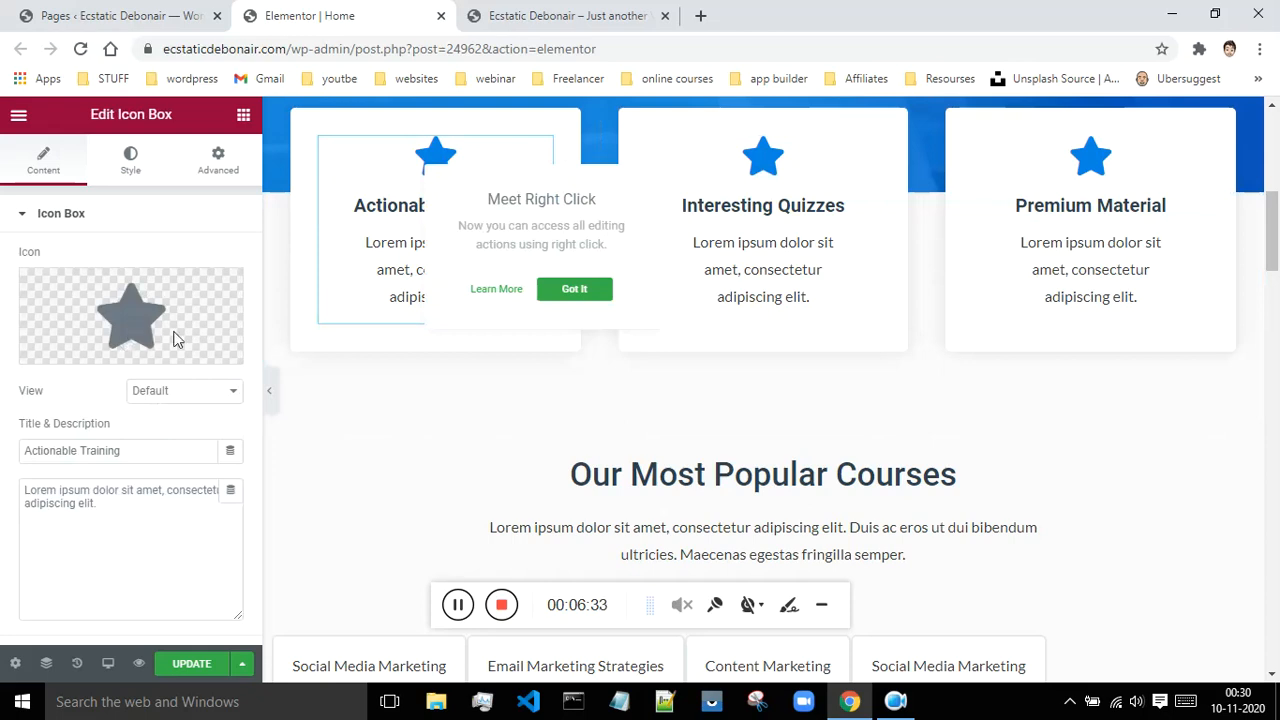
mouse_move(138, 328)
left_click(85, 355)
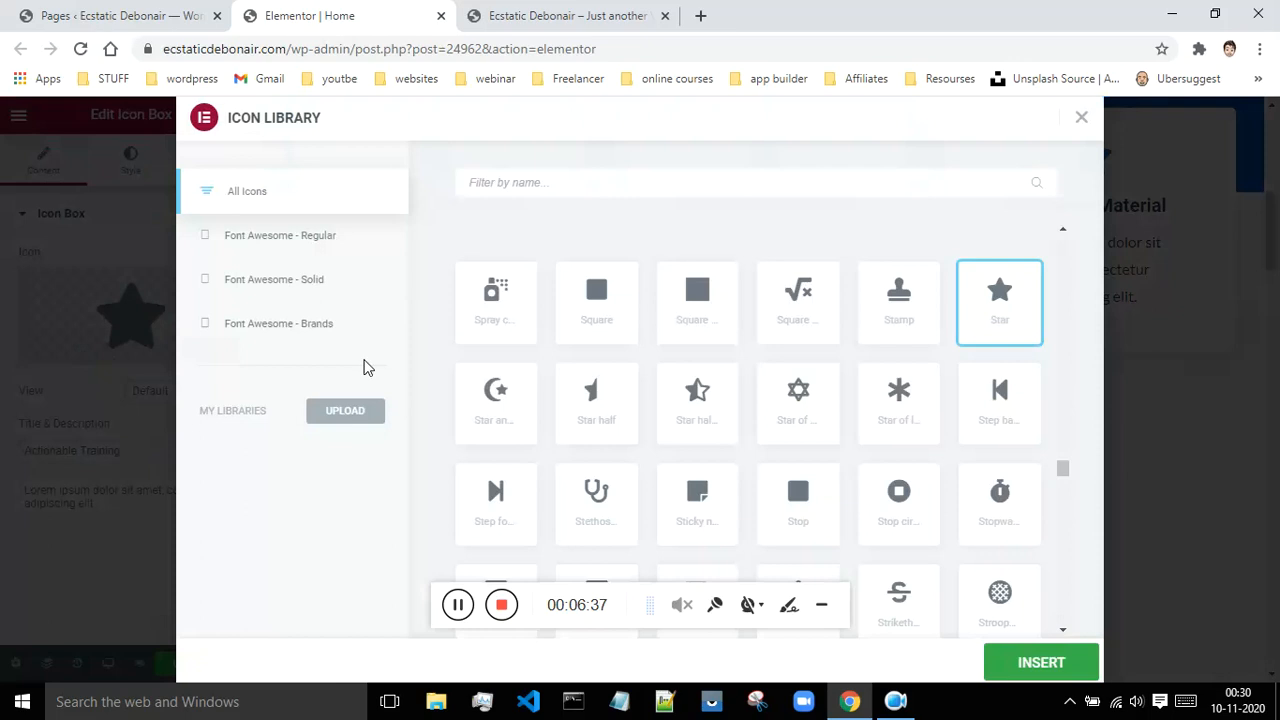
scroll(848, 435, "down", 2)
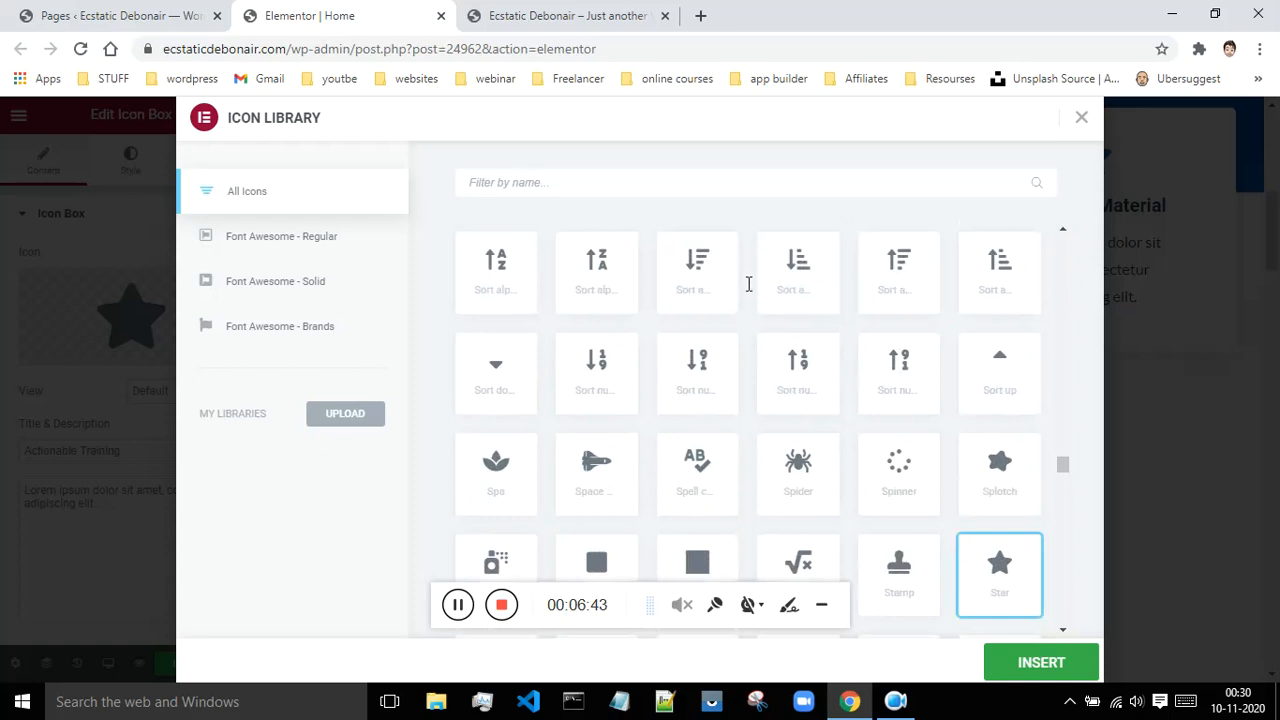
left_click(800, 476)
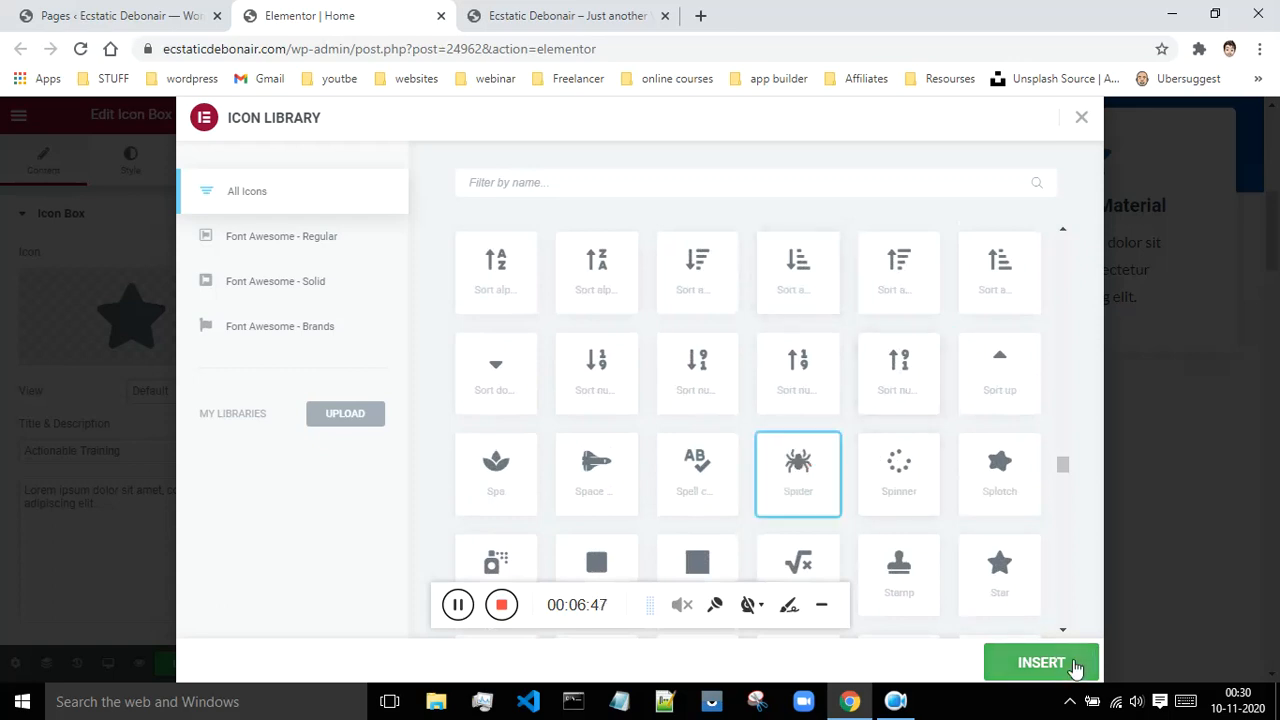
left_click(1041, 662)
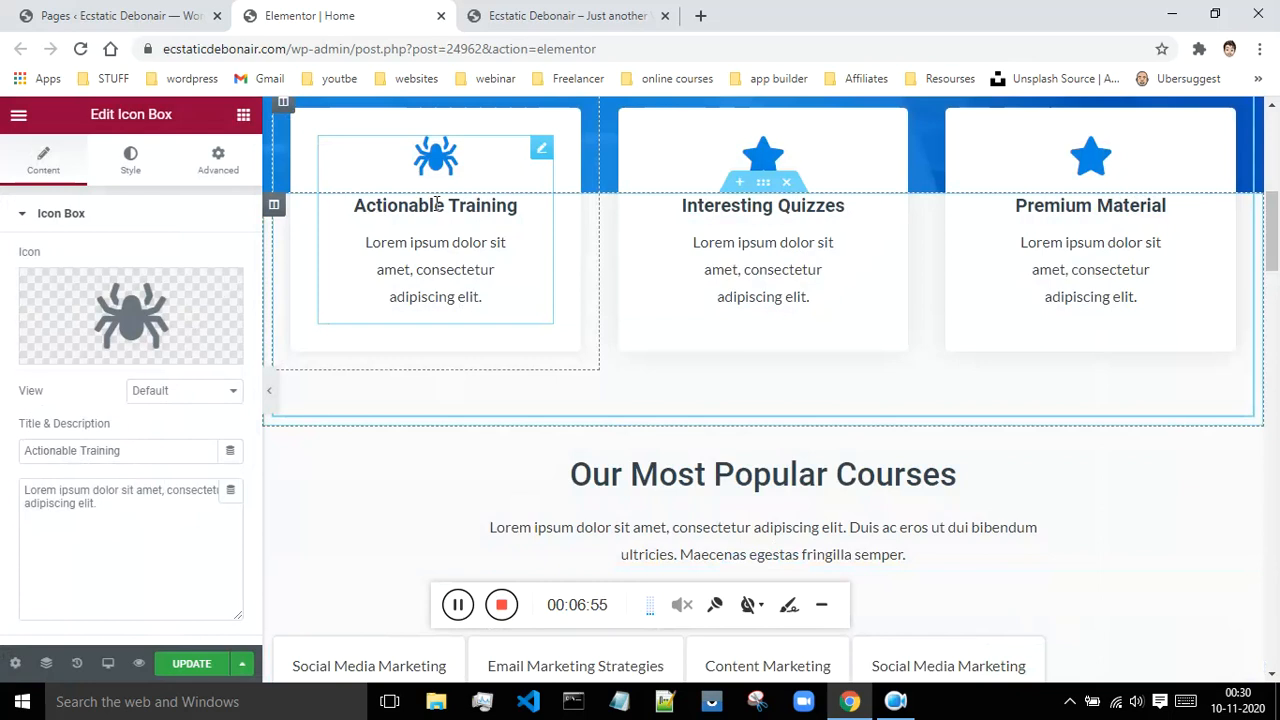
scroll(124, 340, "down", 1)
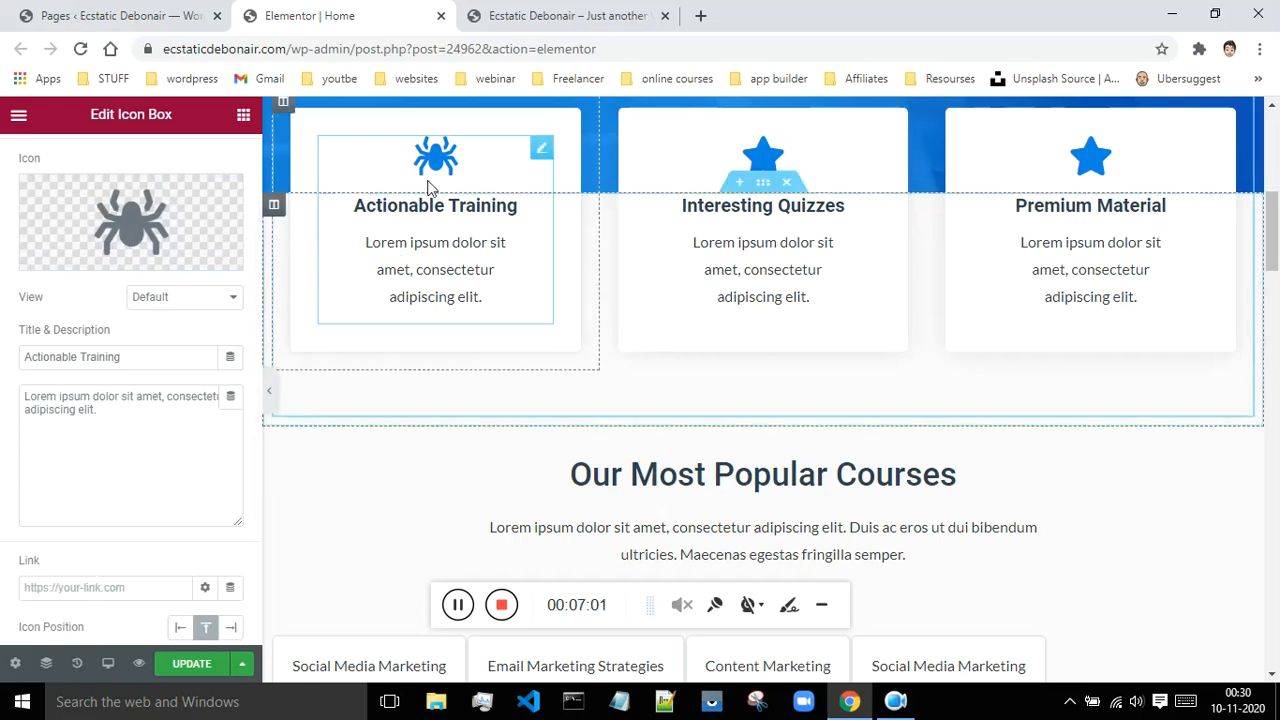
left_click(67, 590)
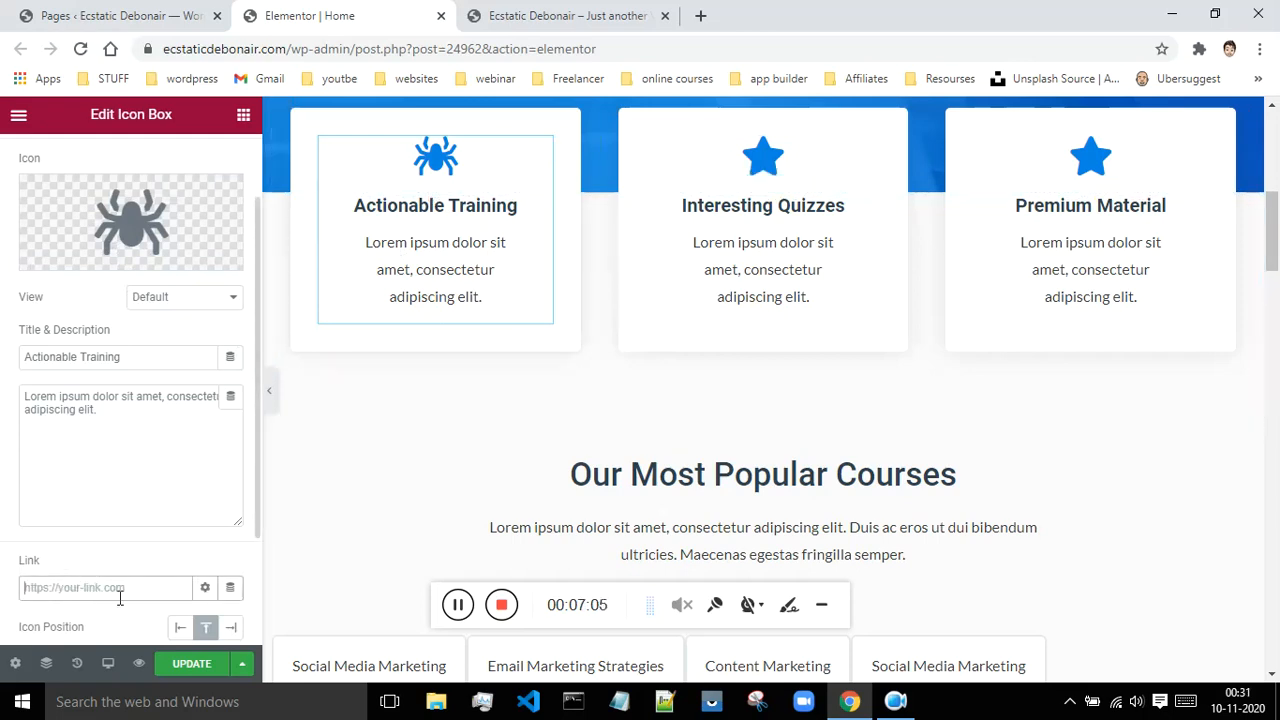
scroll(135, 583, "up", 2)
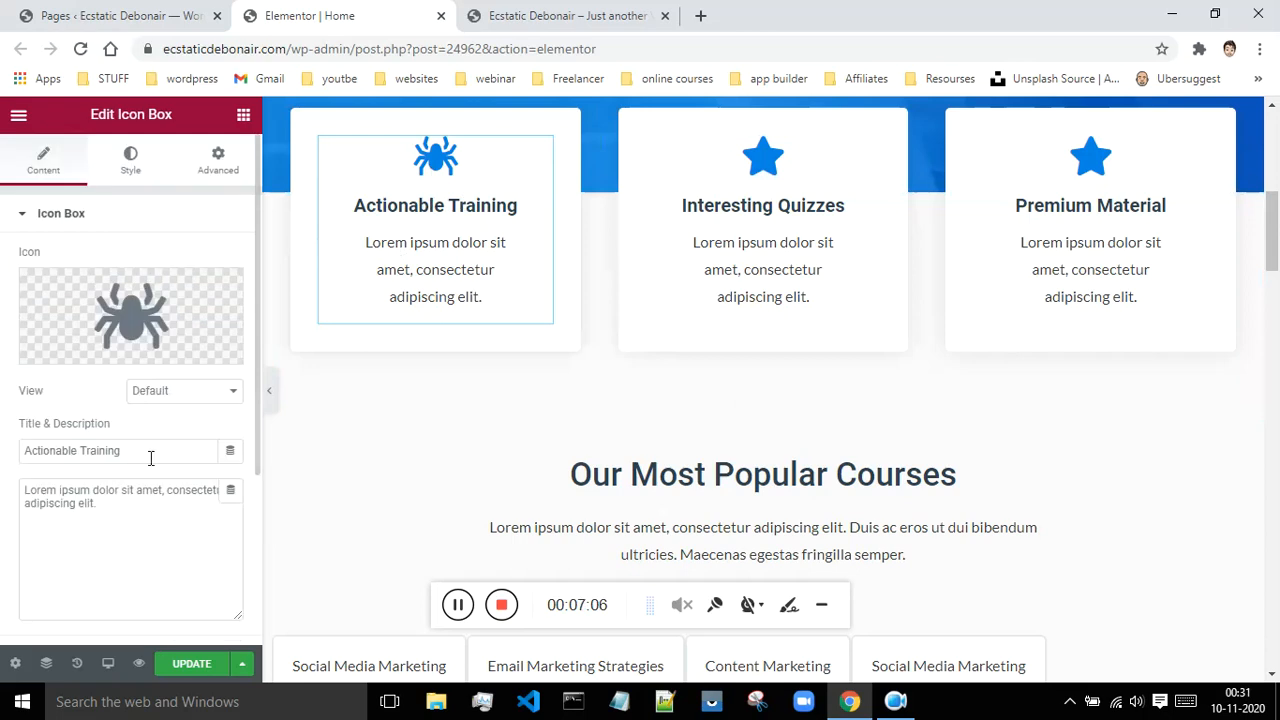
Step: Try green as the spider icon's primary color, and settle on the darker blue #0936E3
left_click(130, 158)
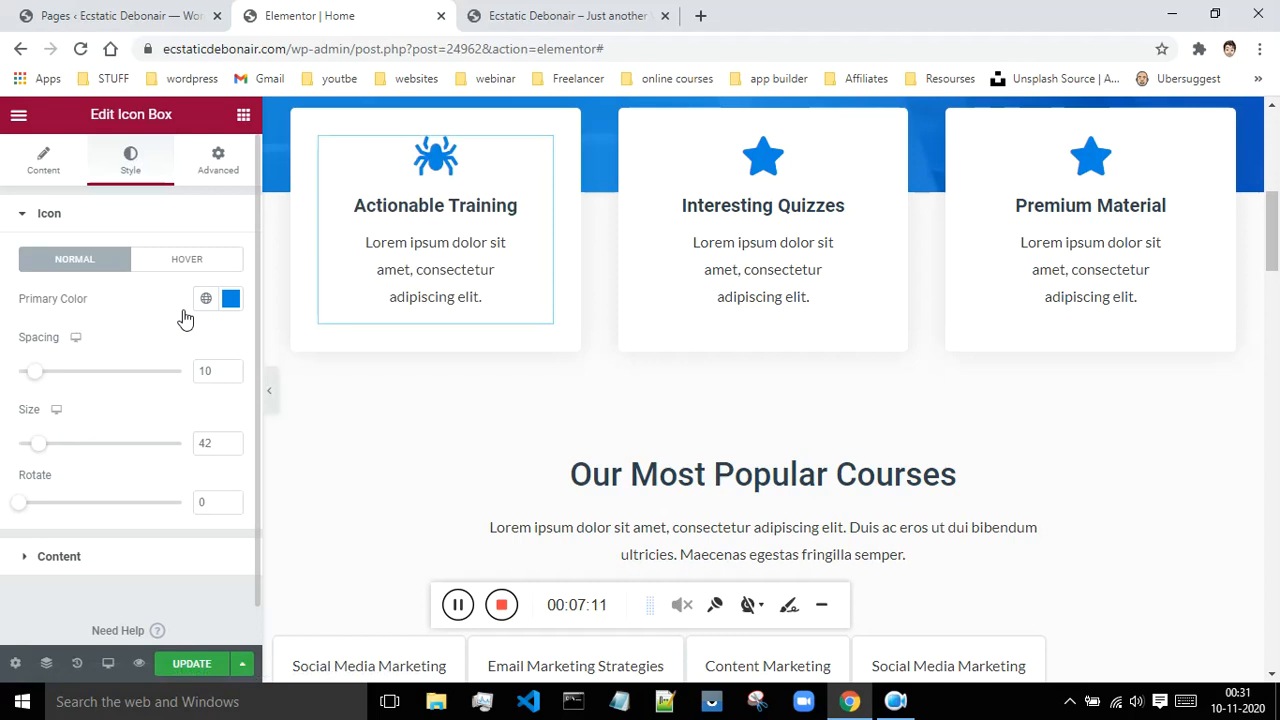
left_click(226, 308)
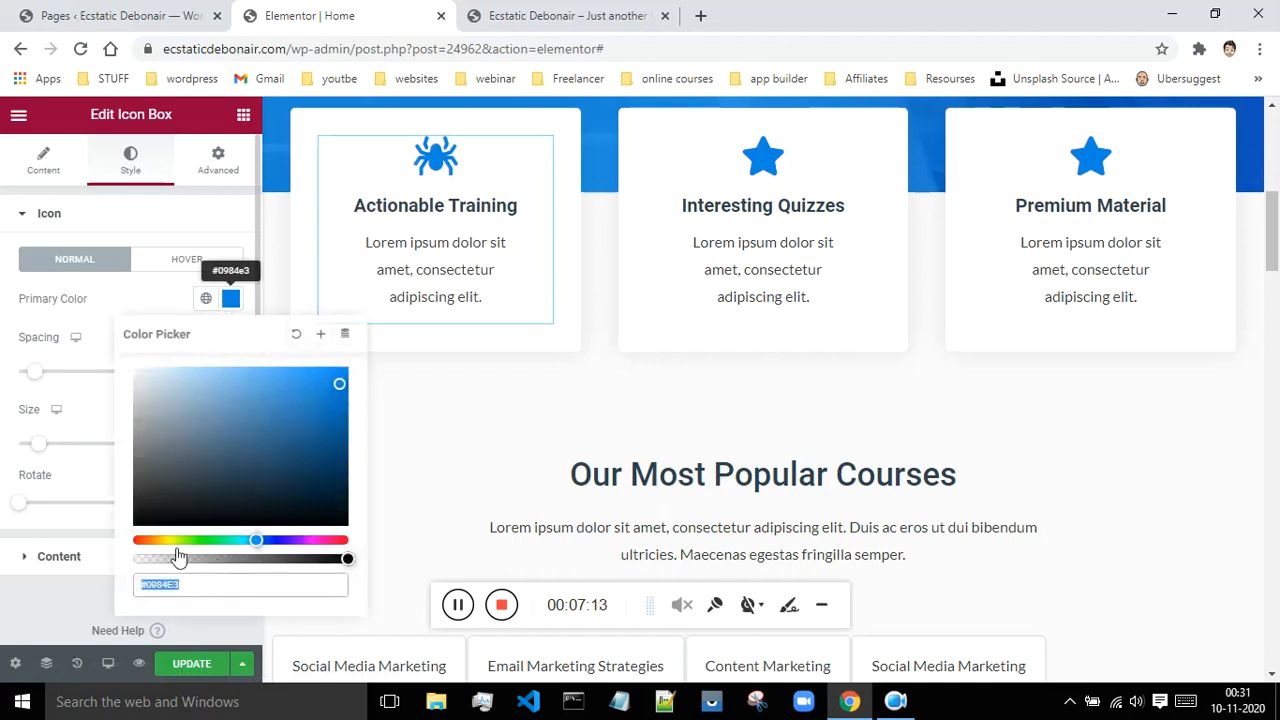
left_click_drag(257, 540, 206, 540)
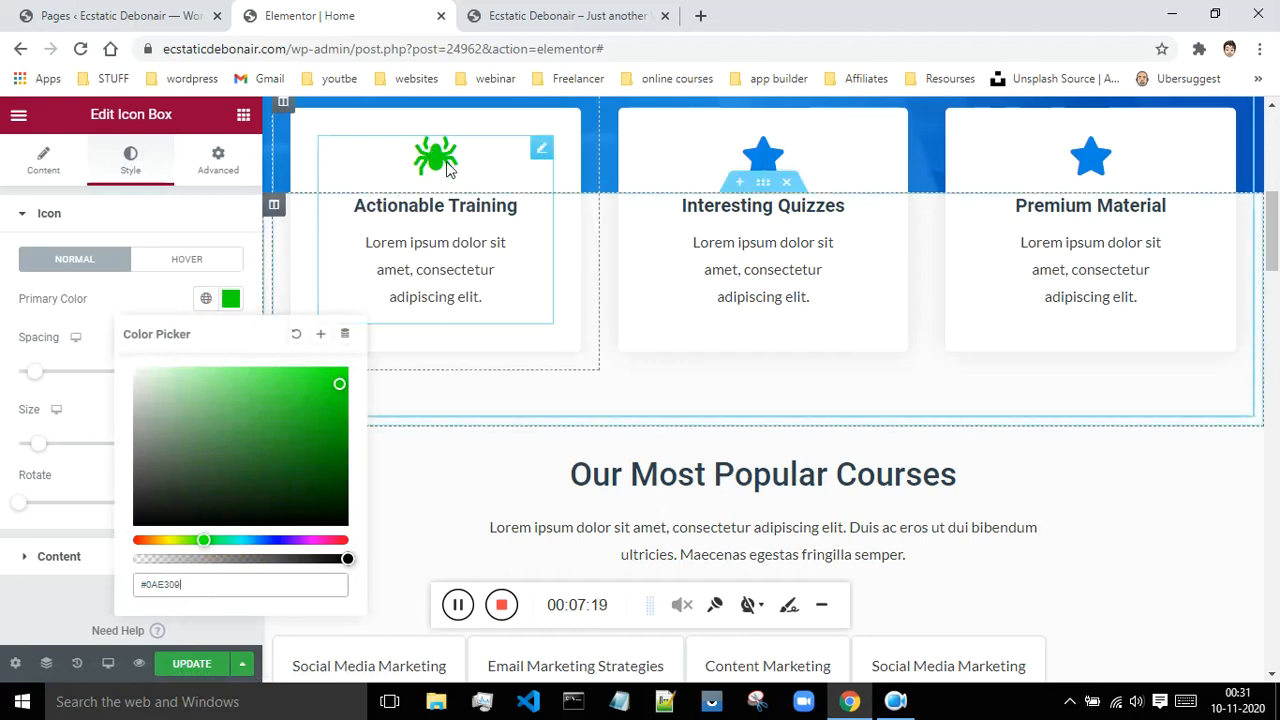
left_click_drag(258, 540, 268, 540)
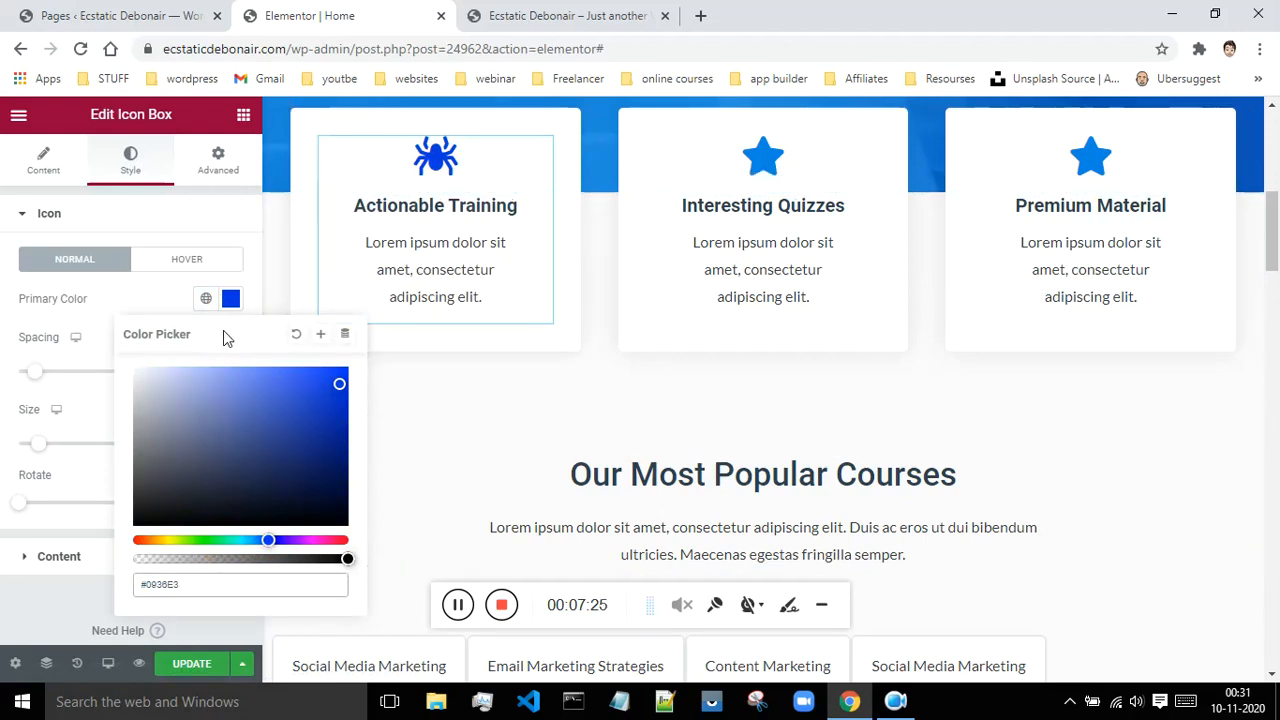
left_click(151, 214)
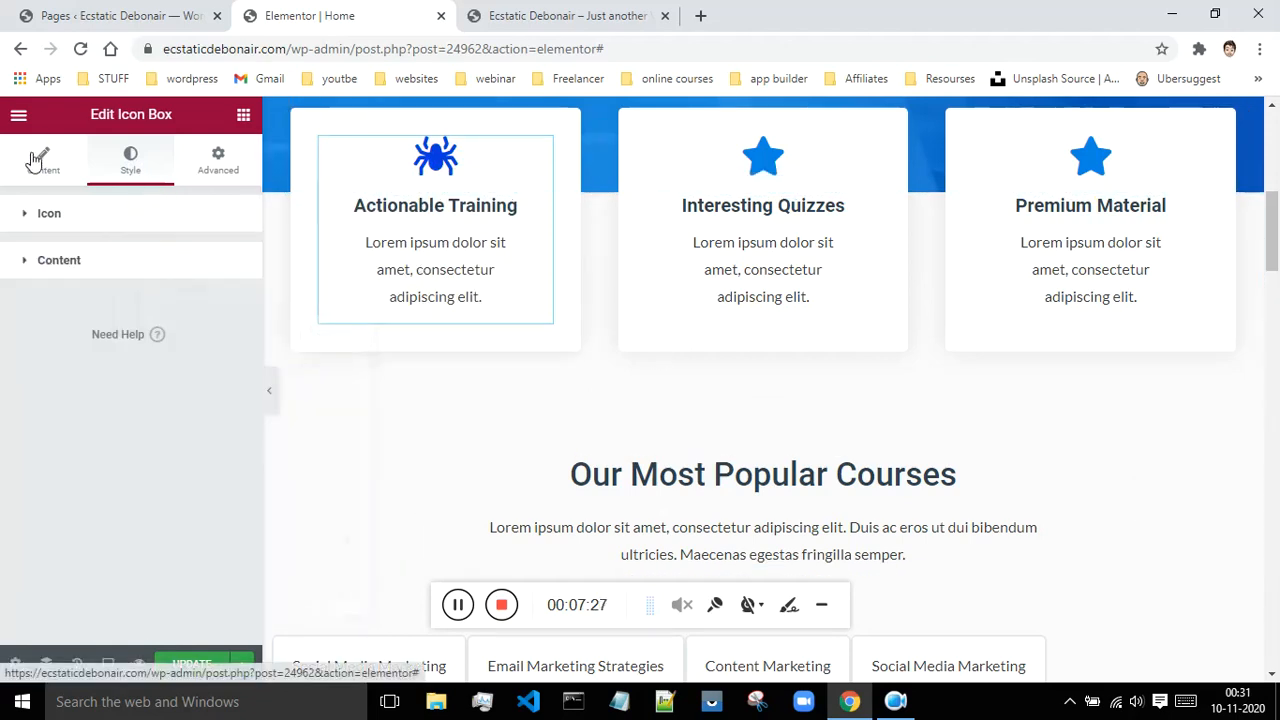
left_click(40, 163)
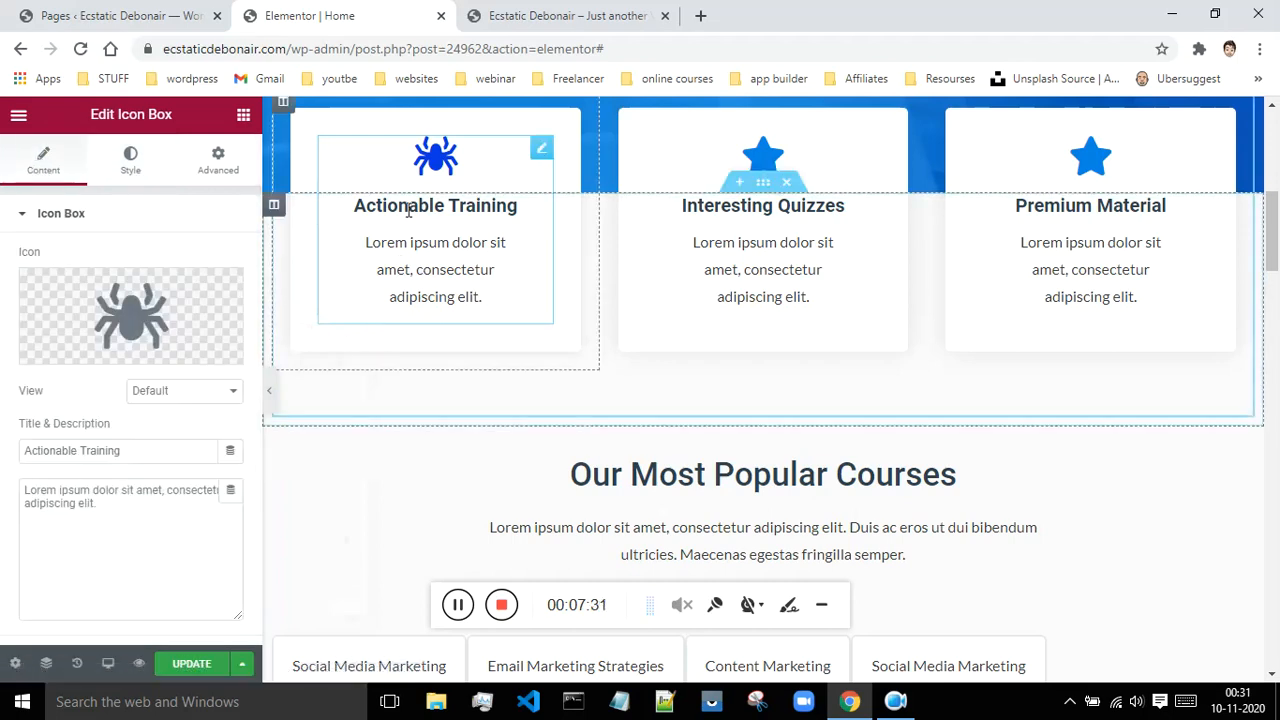
Step: Open the Our Most Popular Courses image box for editing
scroll(963, 294, "down", 2)
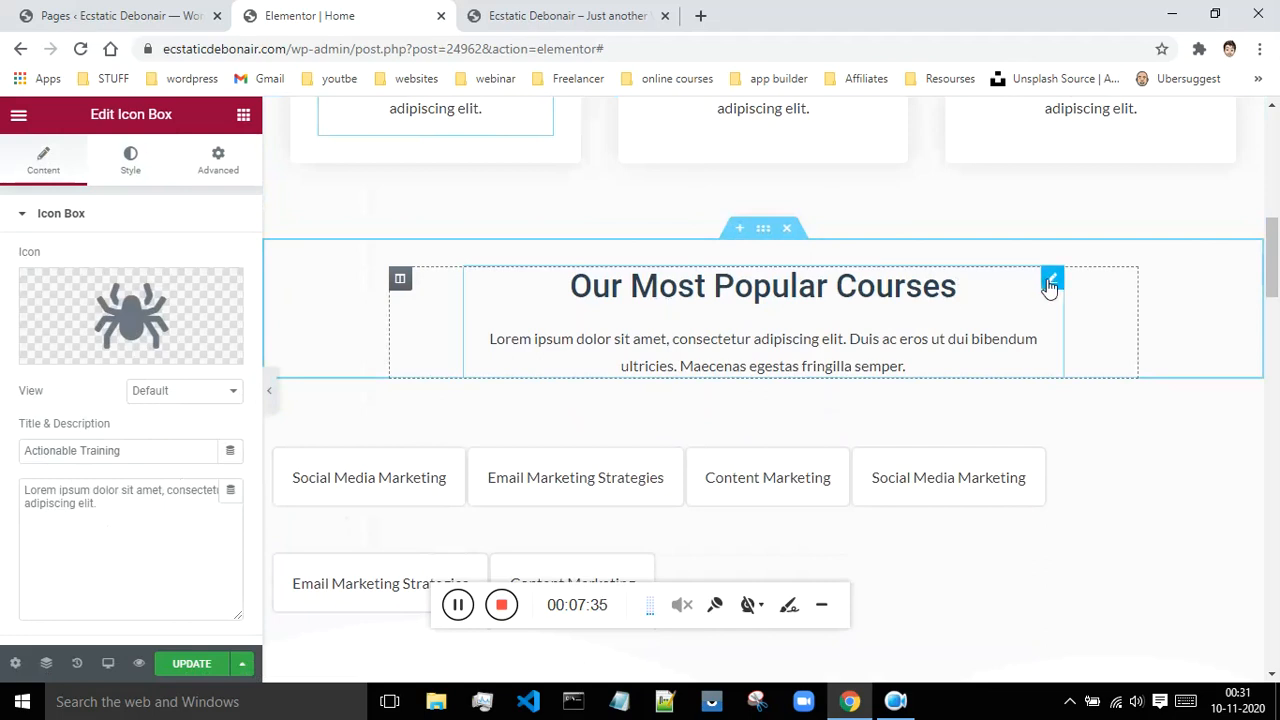
left_click(1050, 282)
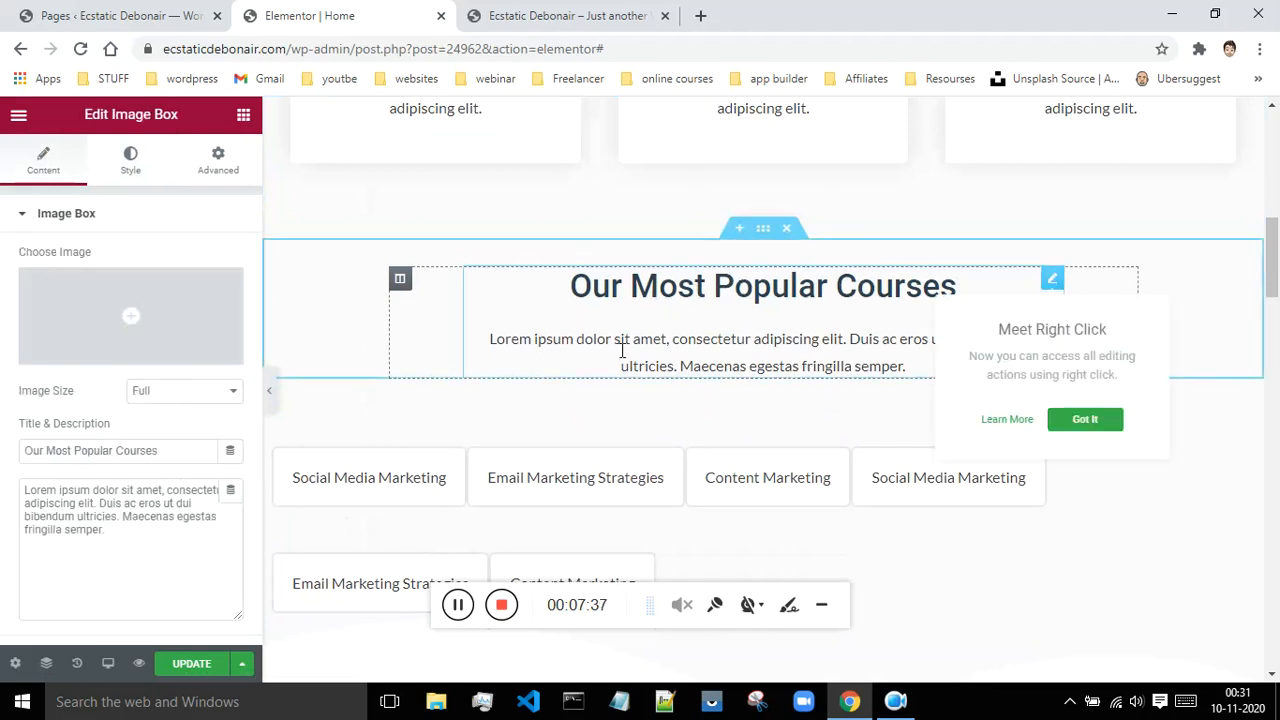
Step: Delete the Industry Partners inner section with its row of partner logos
scroll(700, 349, "down", 2)
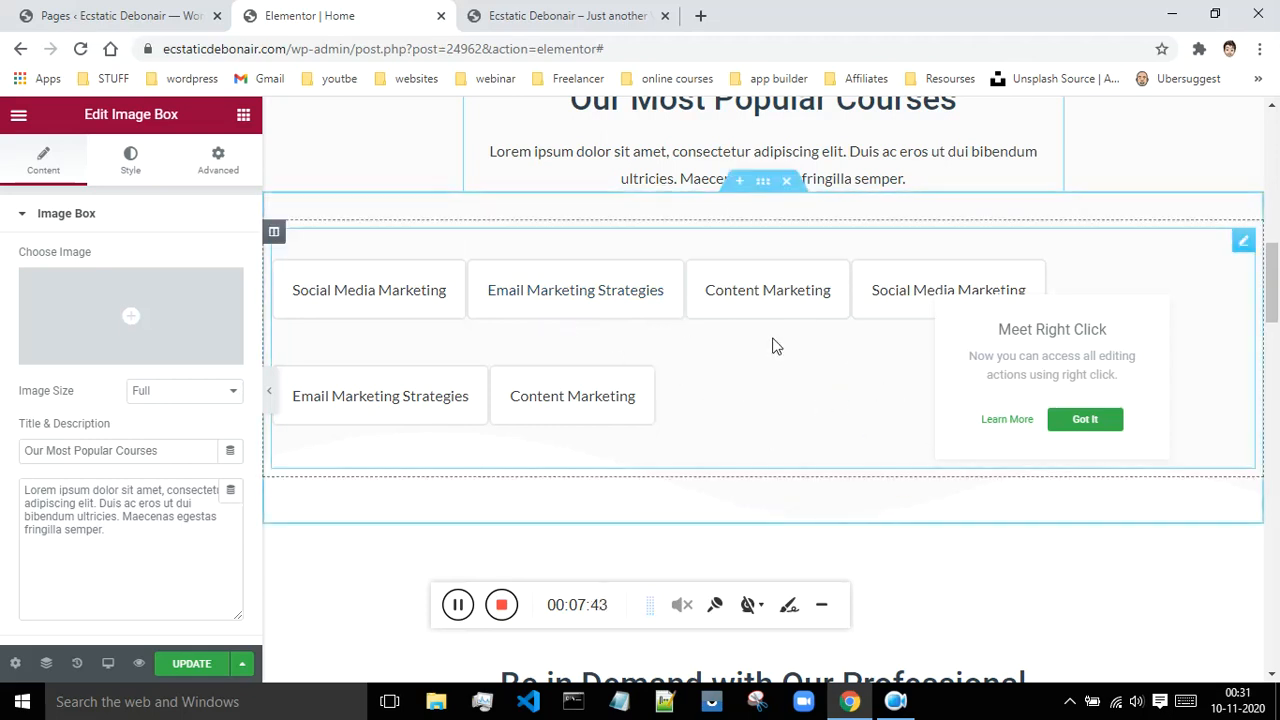
scroll(798, 356, "down", 6)
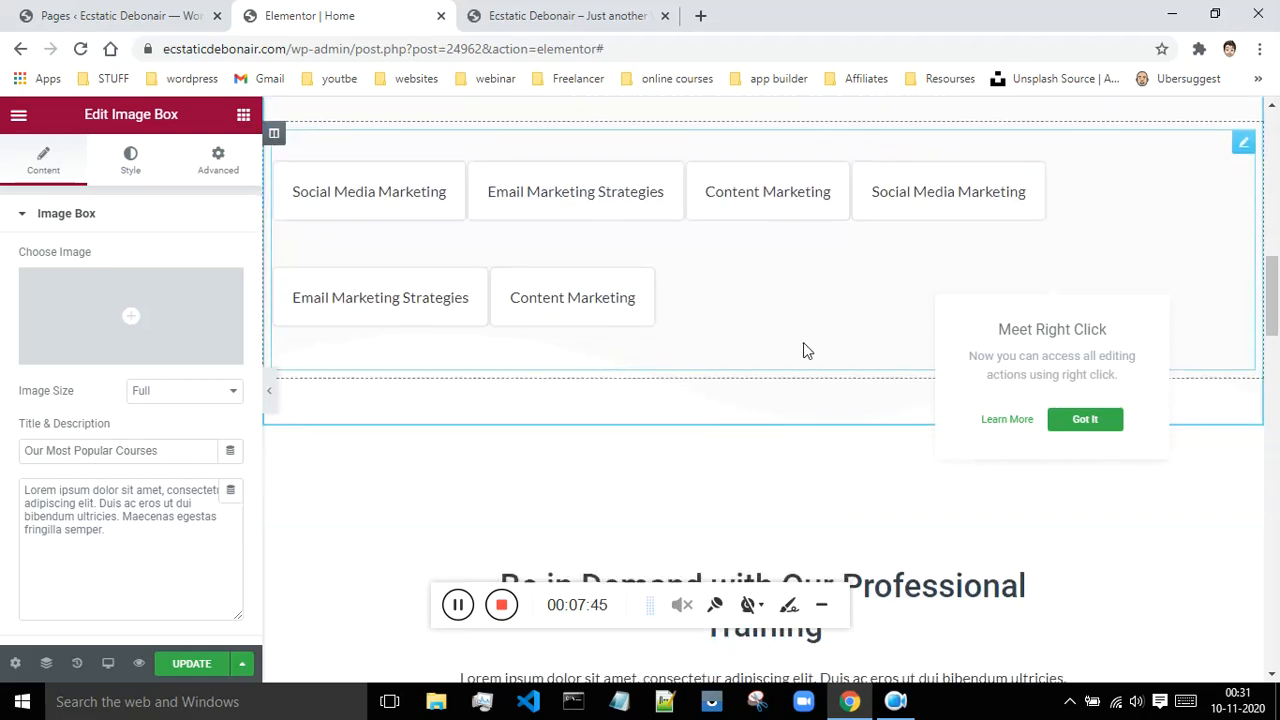
scroll(804, 343, "down", 9)
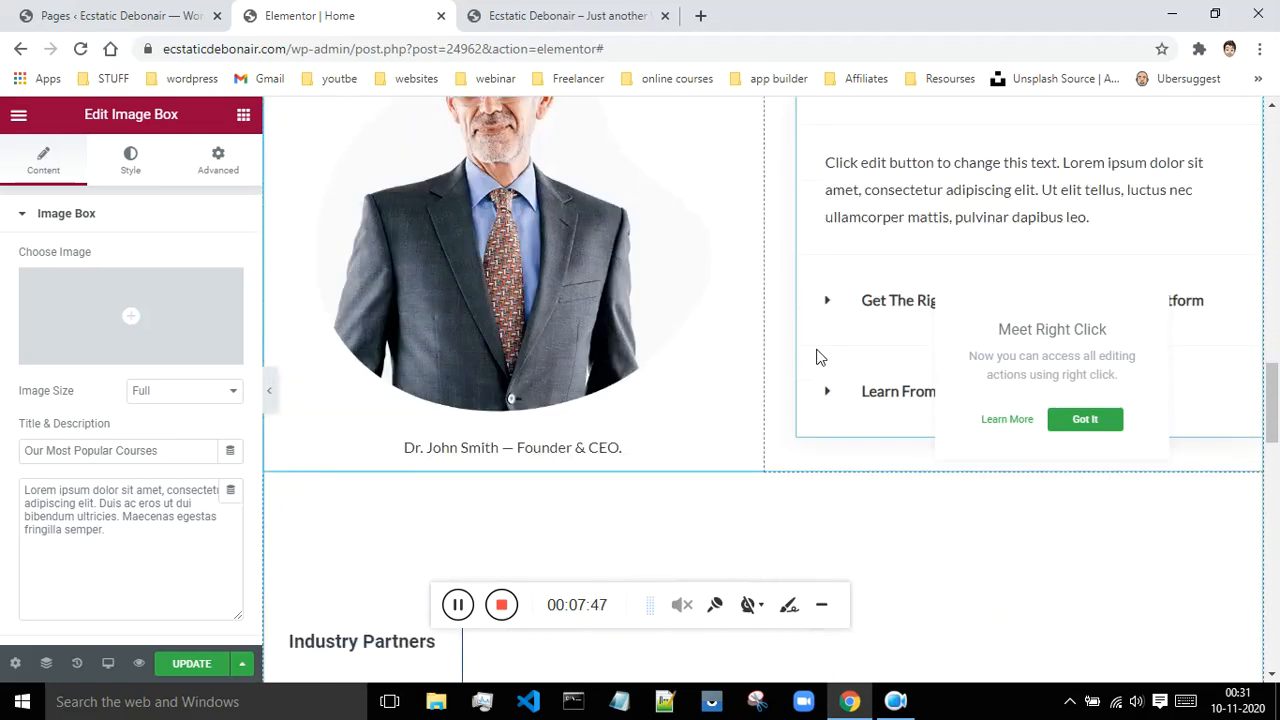
scroll(821, 360, "up", 2)
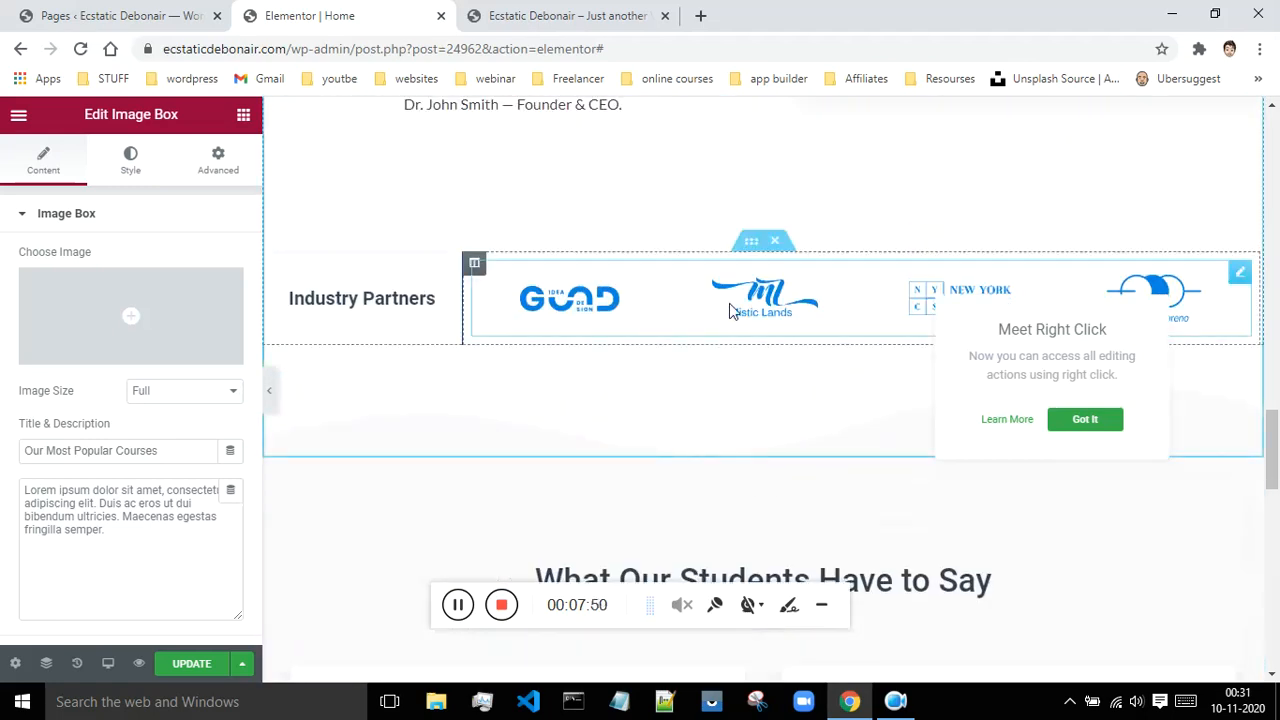
left_click(778, 245)
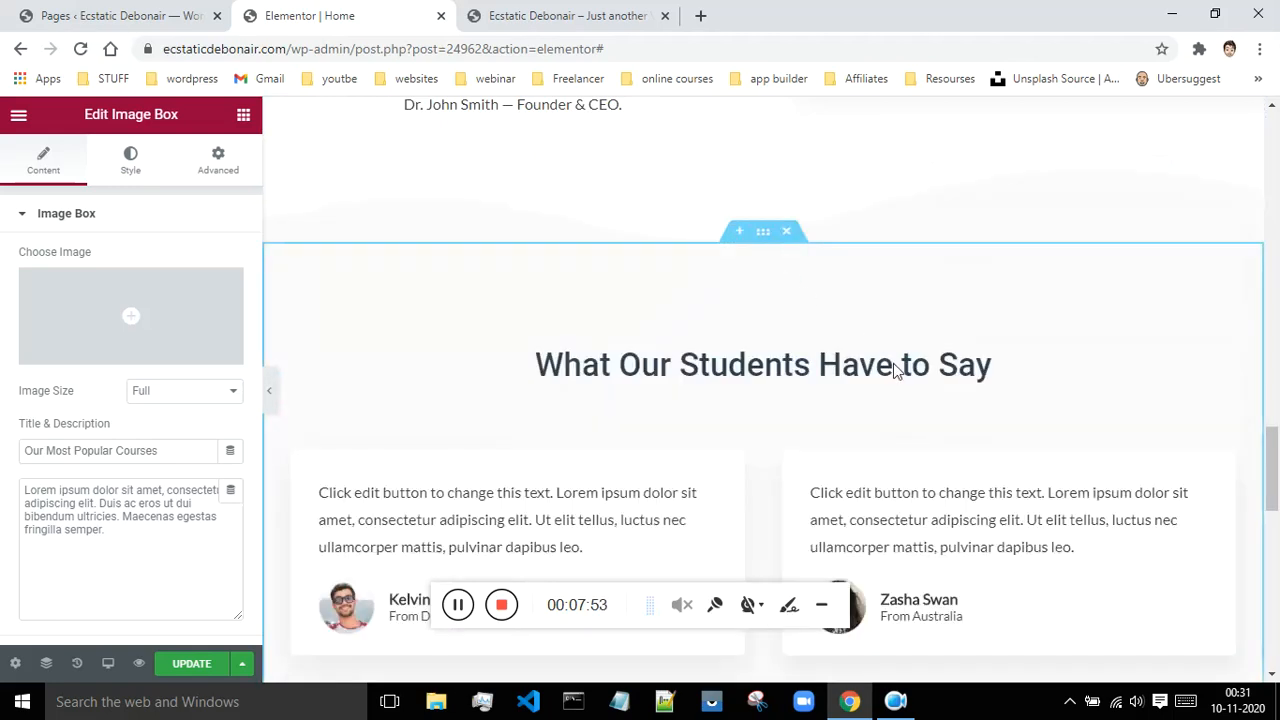
Step: Add a new section above What Our Students Have to Say and place an Image widget in it
scroll(893, 372, "up", 1)
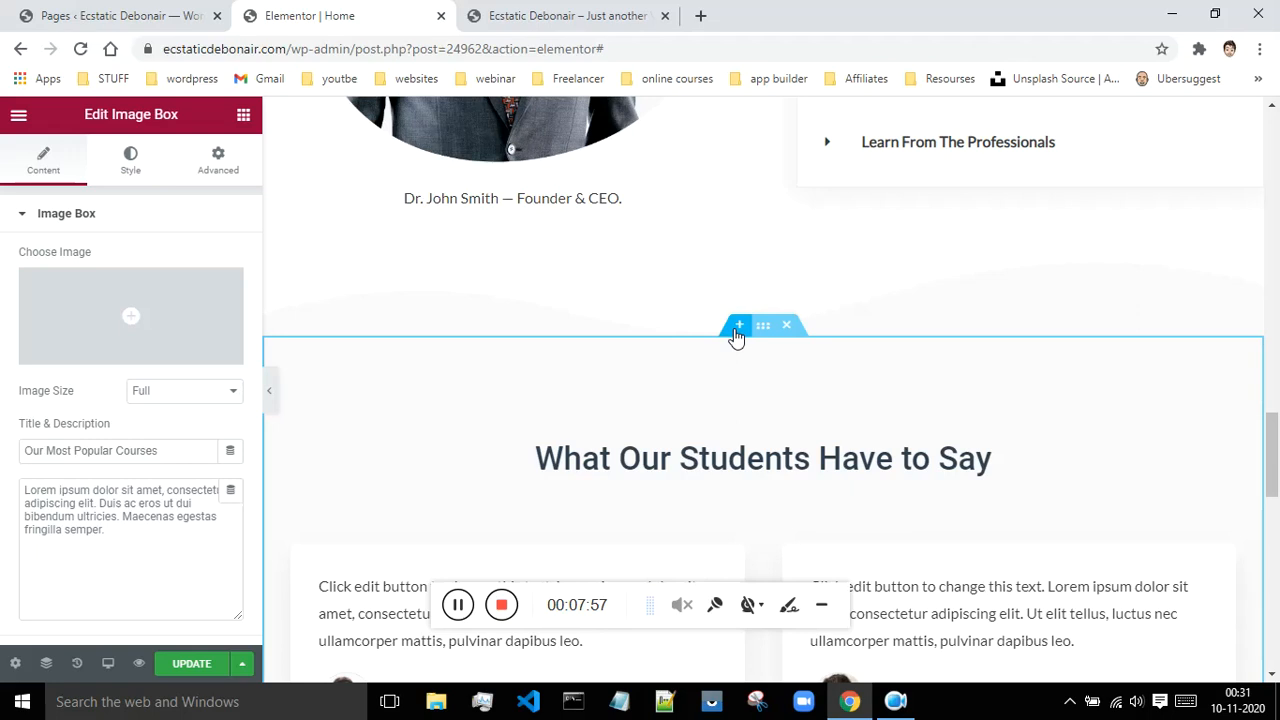
left_click(737, 328)
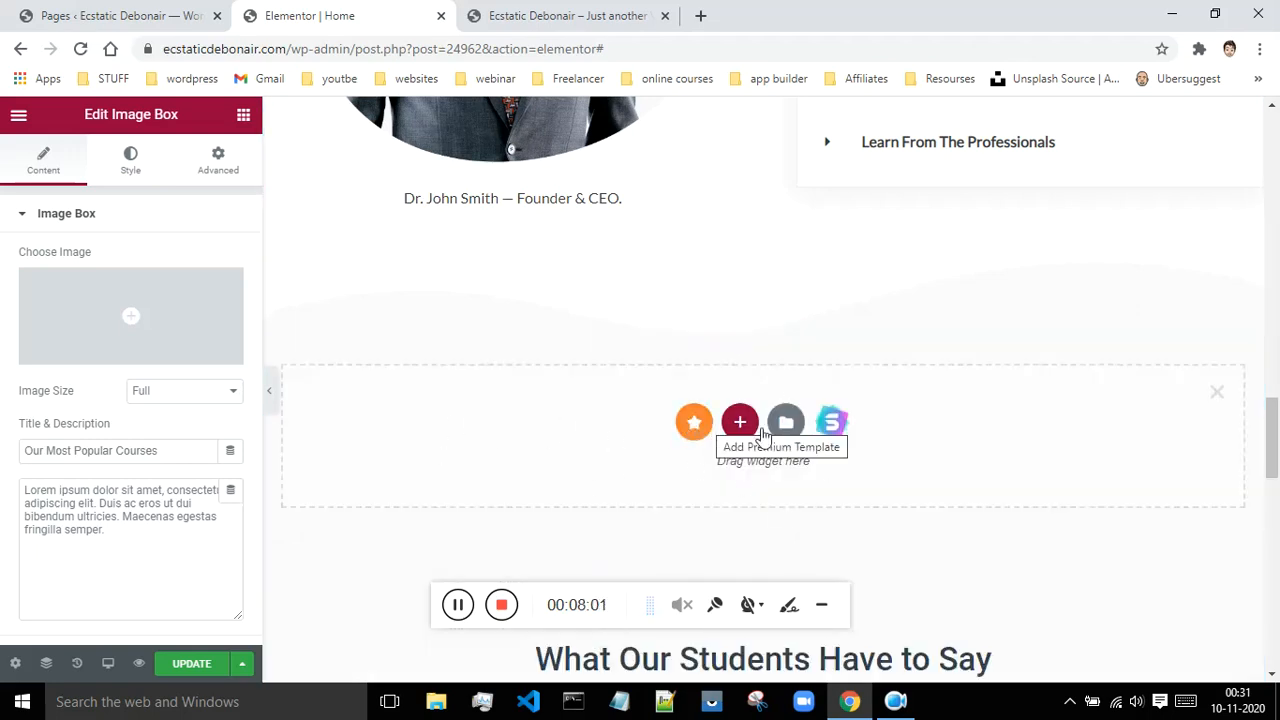
left_click(243, 119)
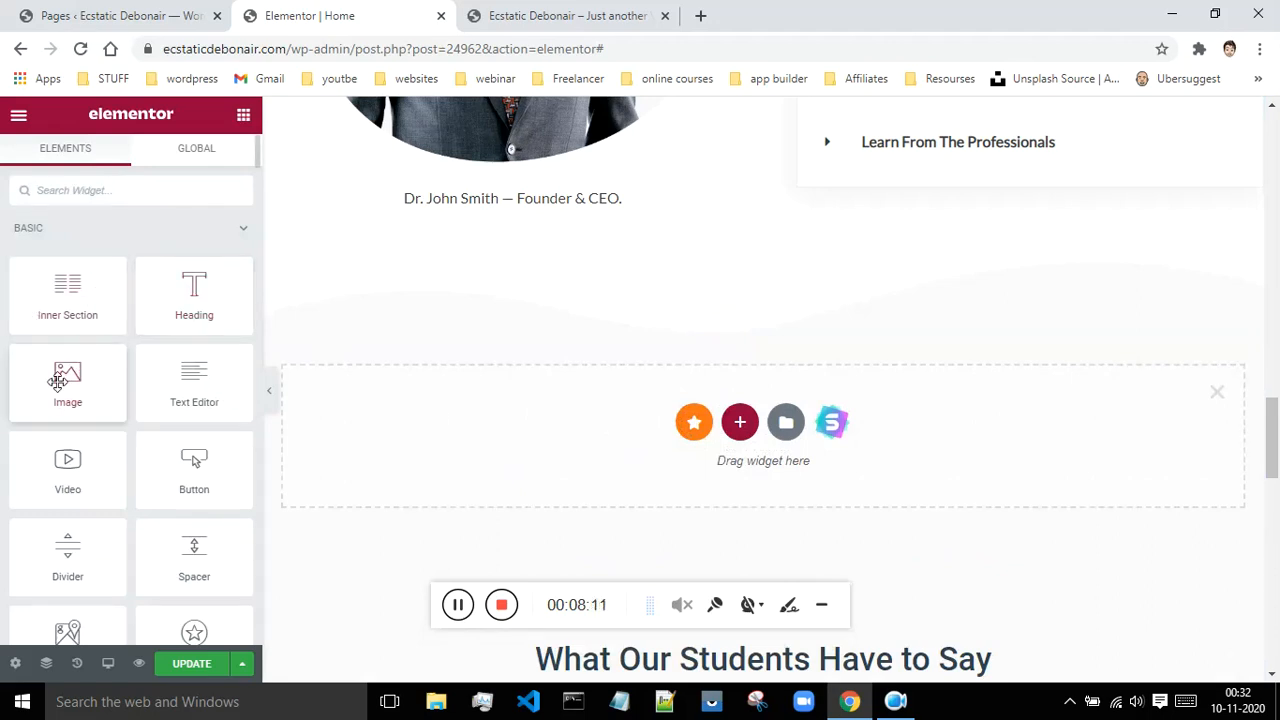
left_click_drag(57, 384, 594, 434)
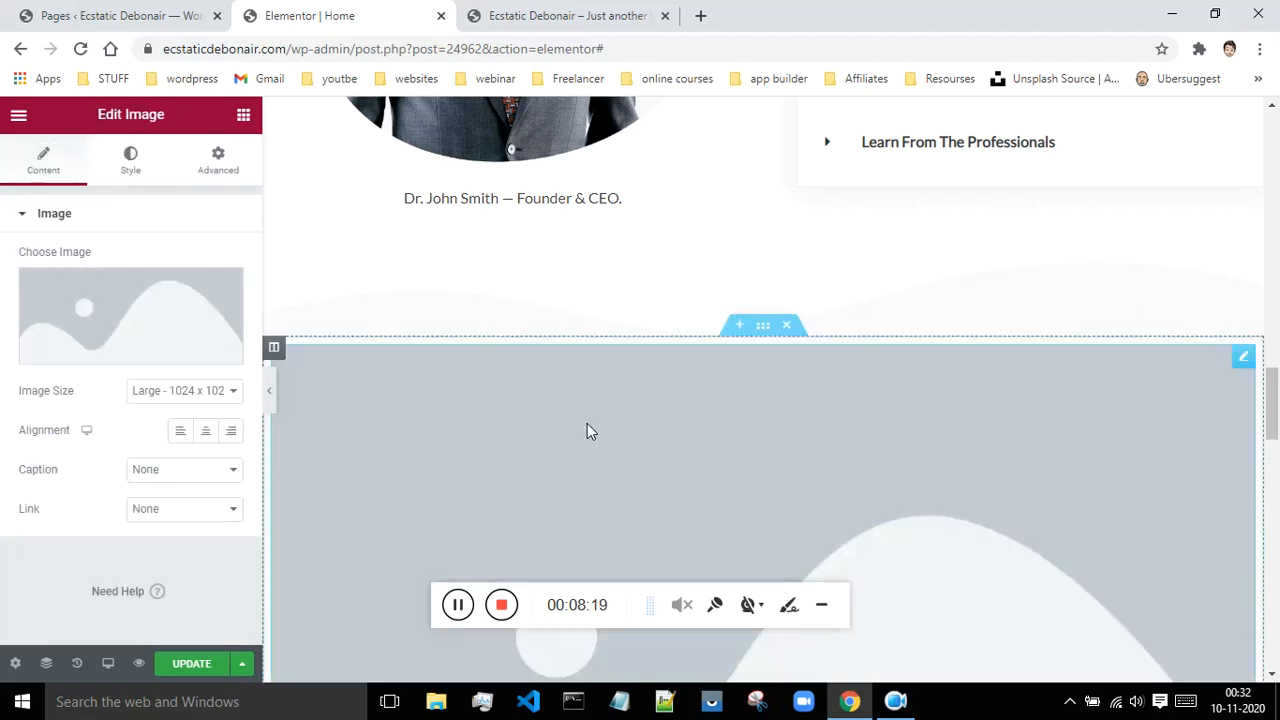
Step: Insert the photo of hands typing on a laptop from the media library into the new Image widget
left_click(131, 364)
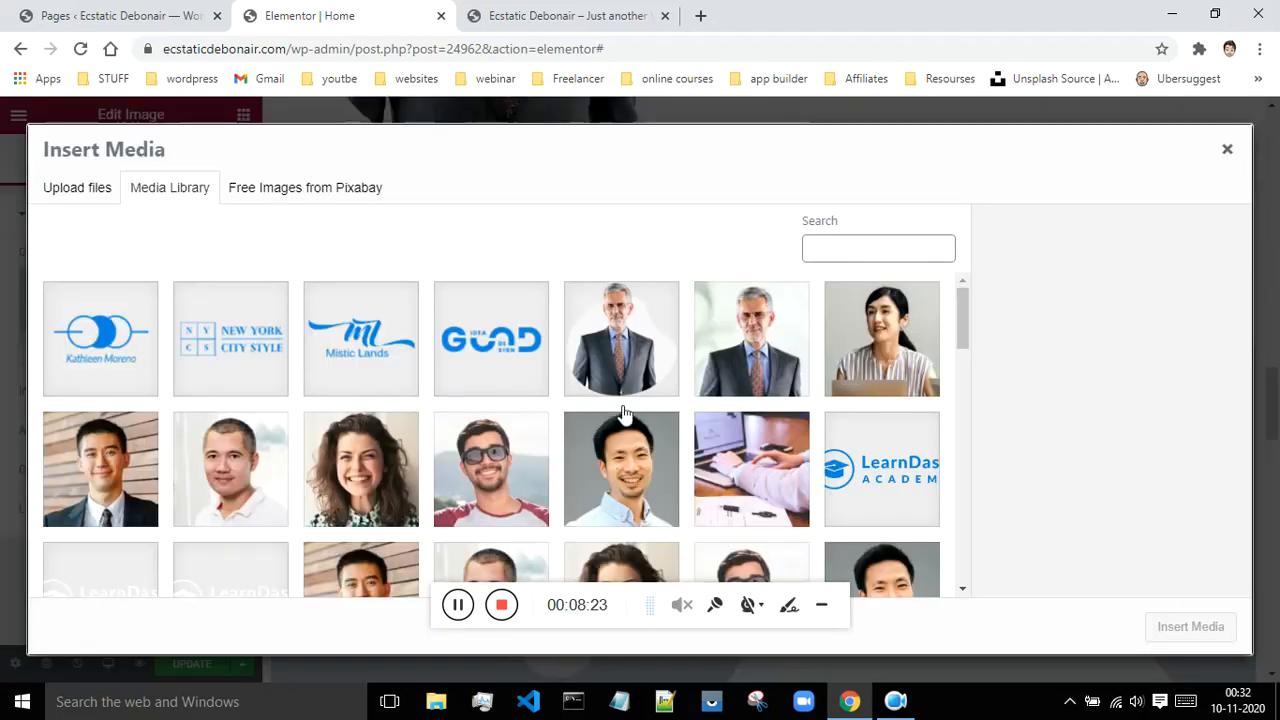
scroll(682, 391, "down", 8)
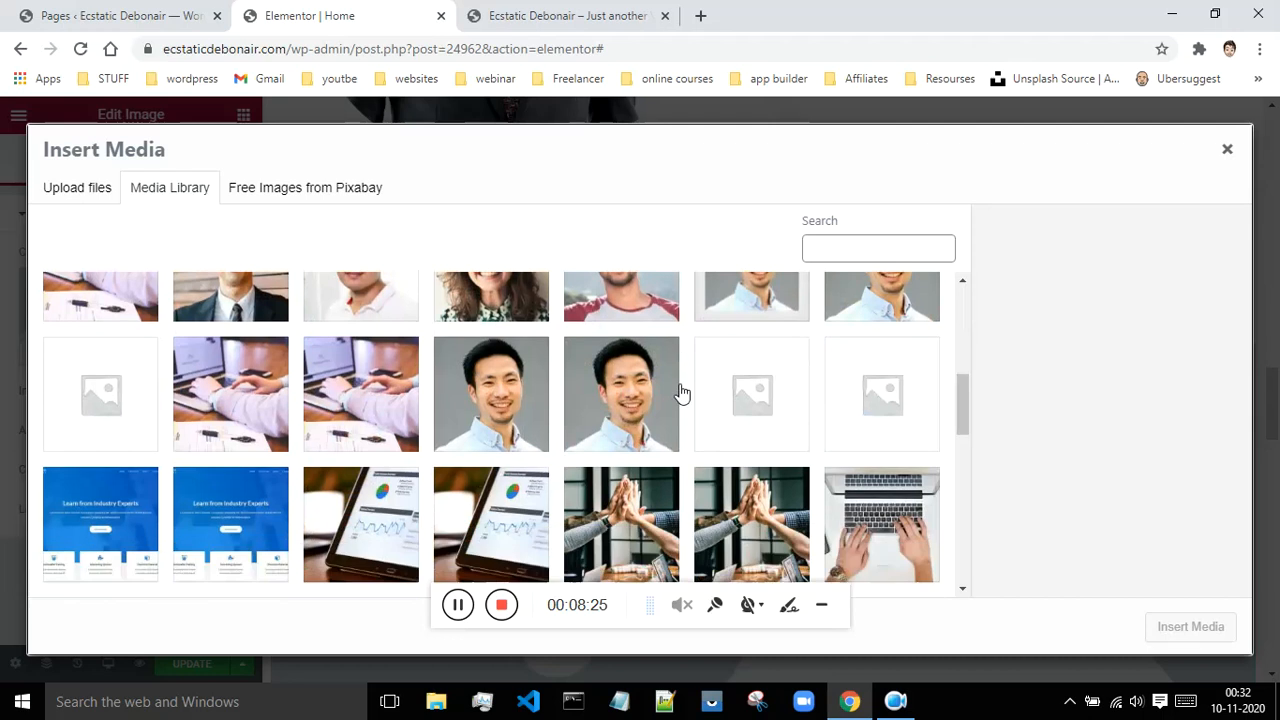
scroll(105, 392, "up", 2)
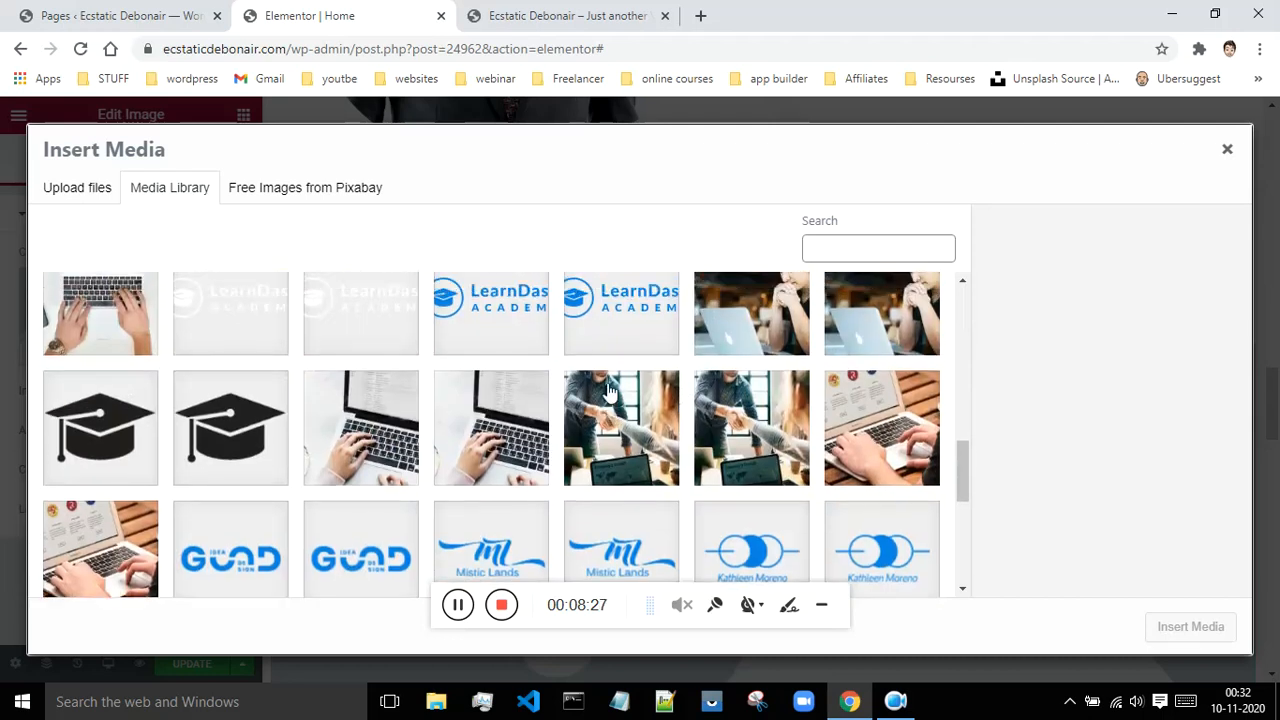
left_click(105, 392)
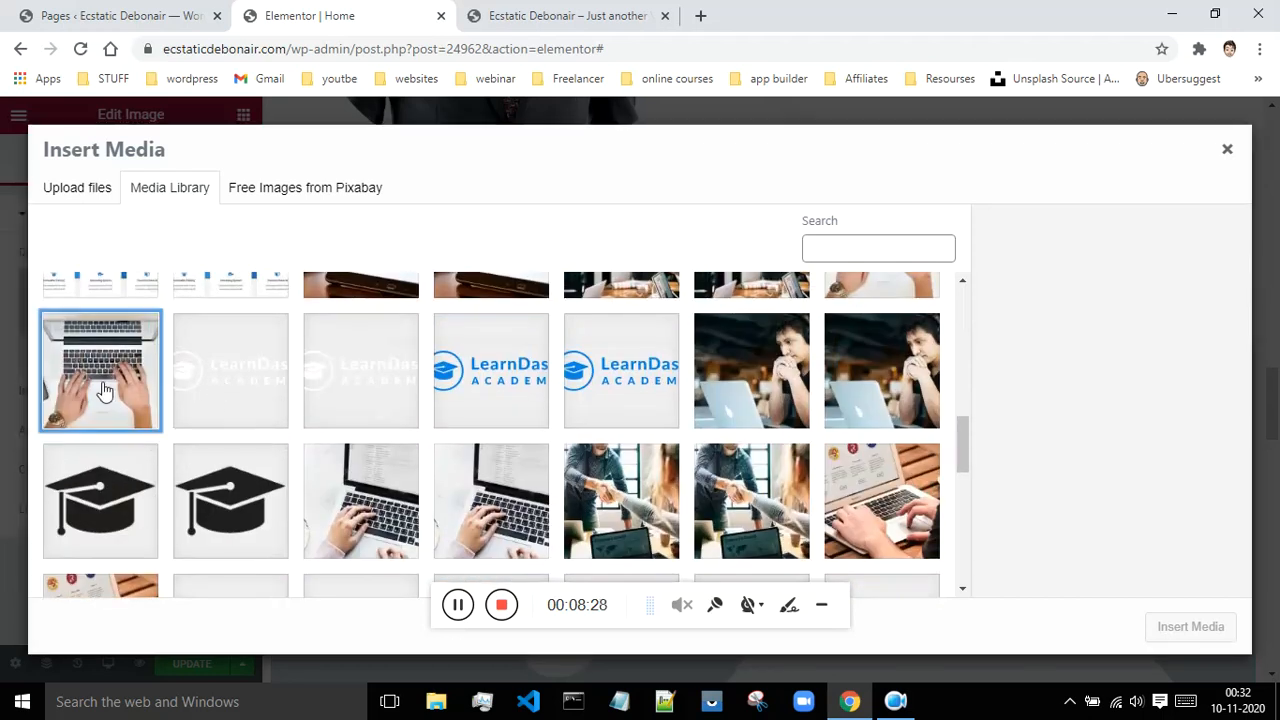
left_click(1190, 628)
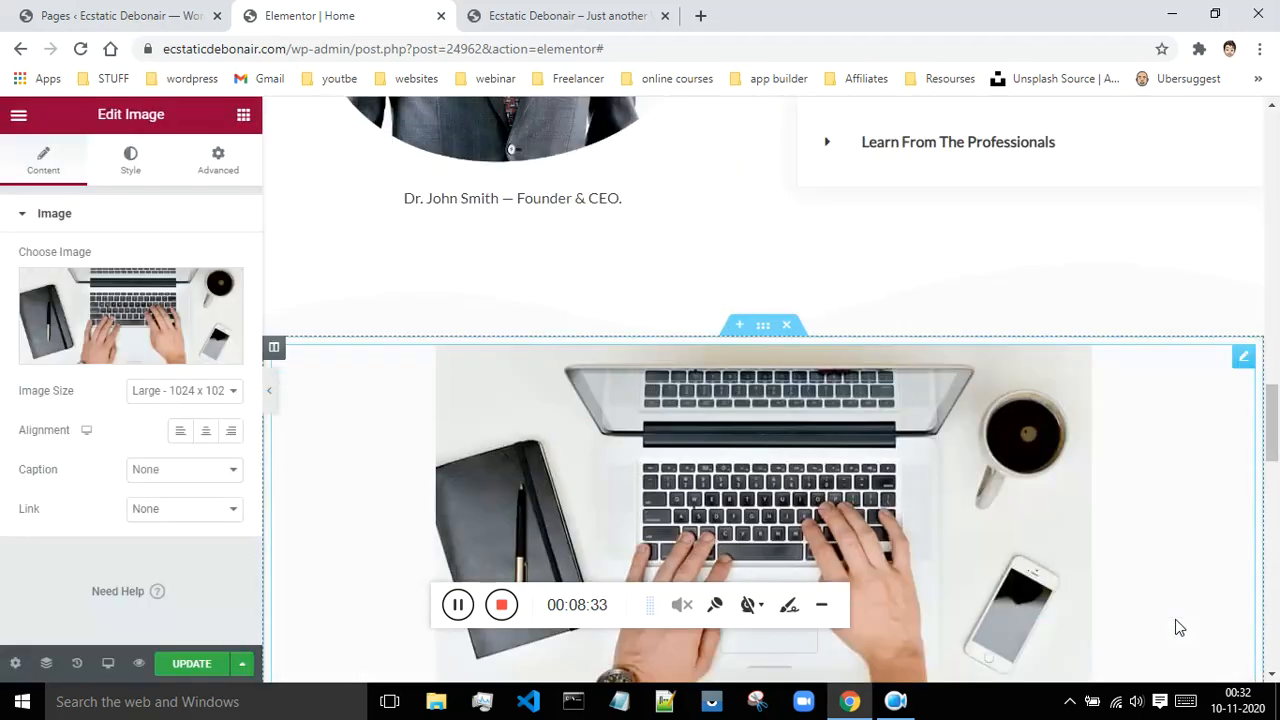
Step: Try the Medium - 300 x 300 image size on the laptop photo and return it to Large - 1024 x 1024
scroll(963, 418, "down", 6)
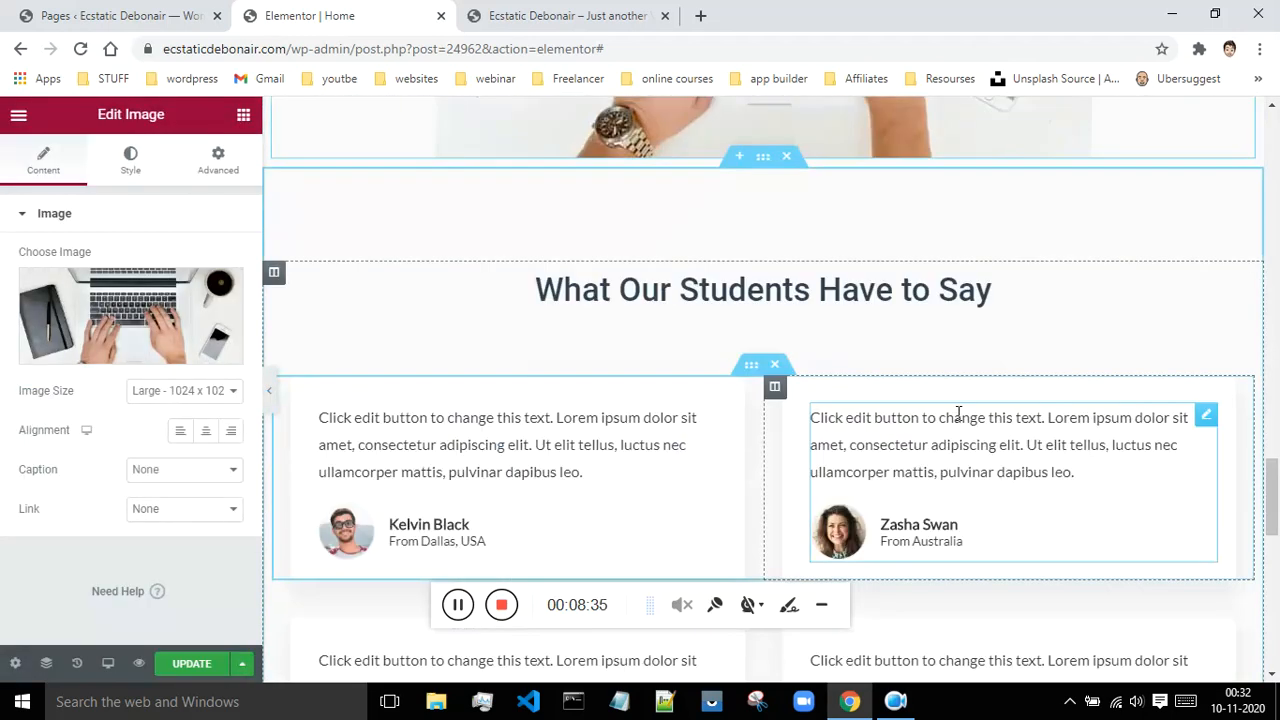
scroll(785, 357, "up", 3)
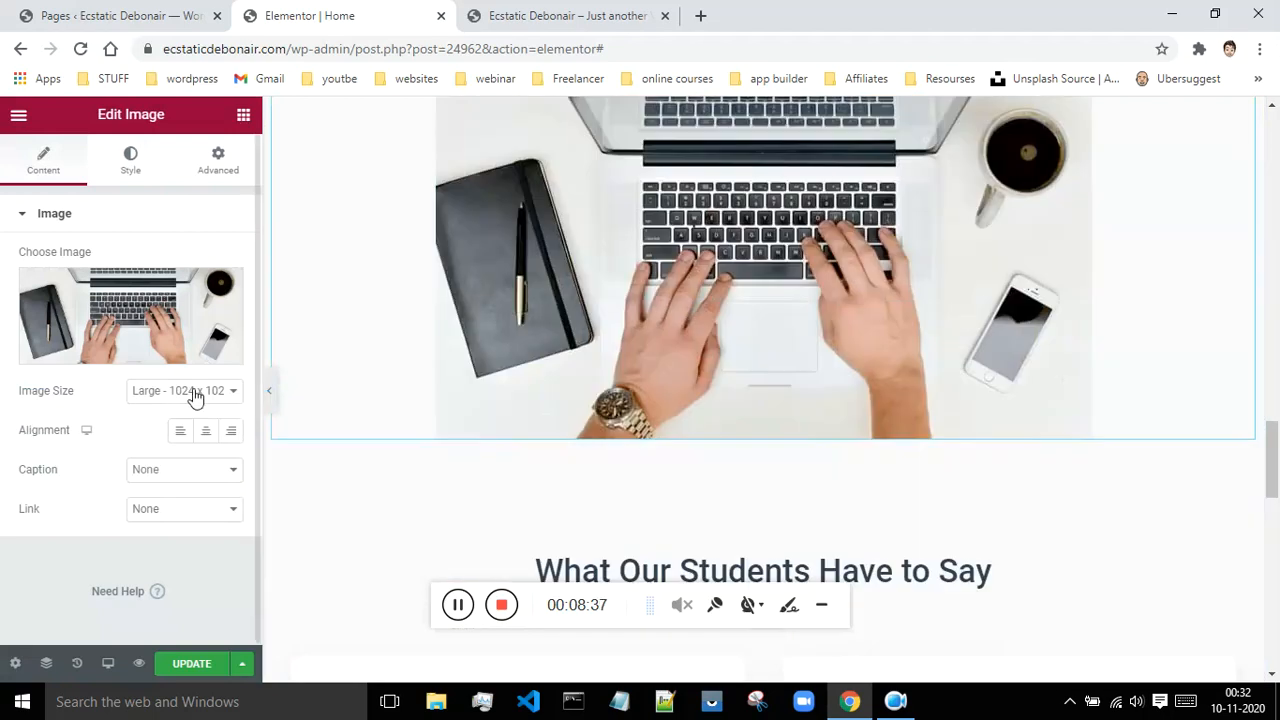
left_click_drag(1272, 449, 1271, 428)
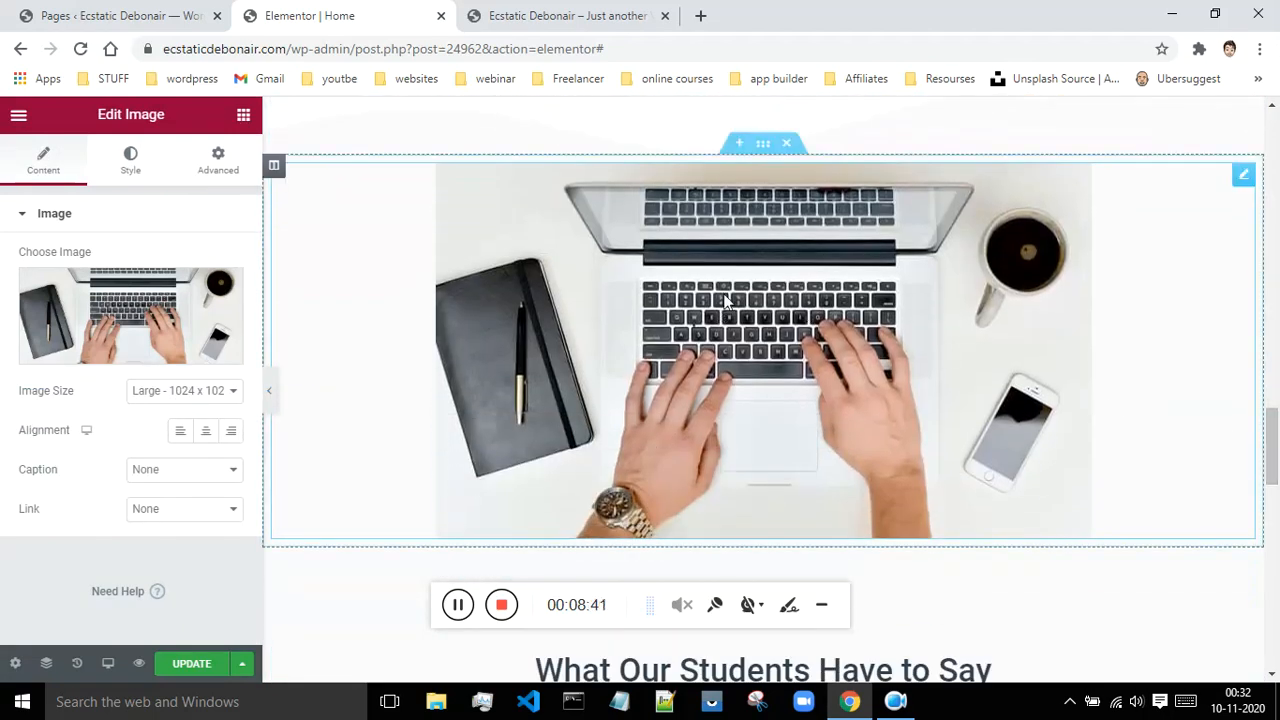
left_click(190, 390)
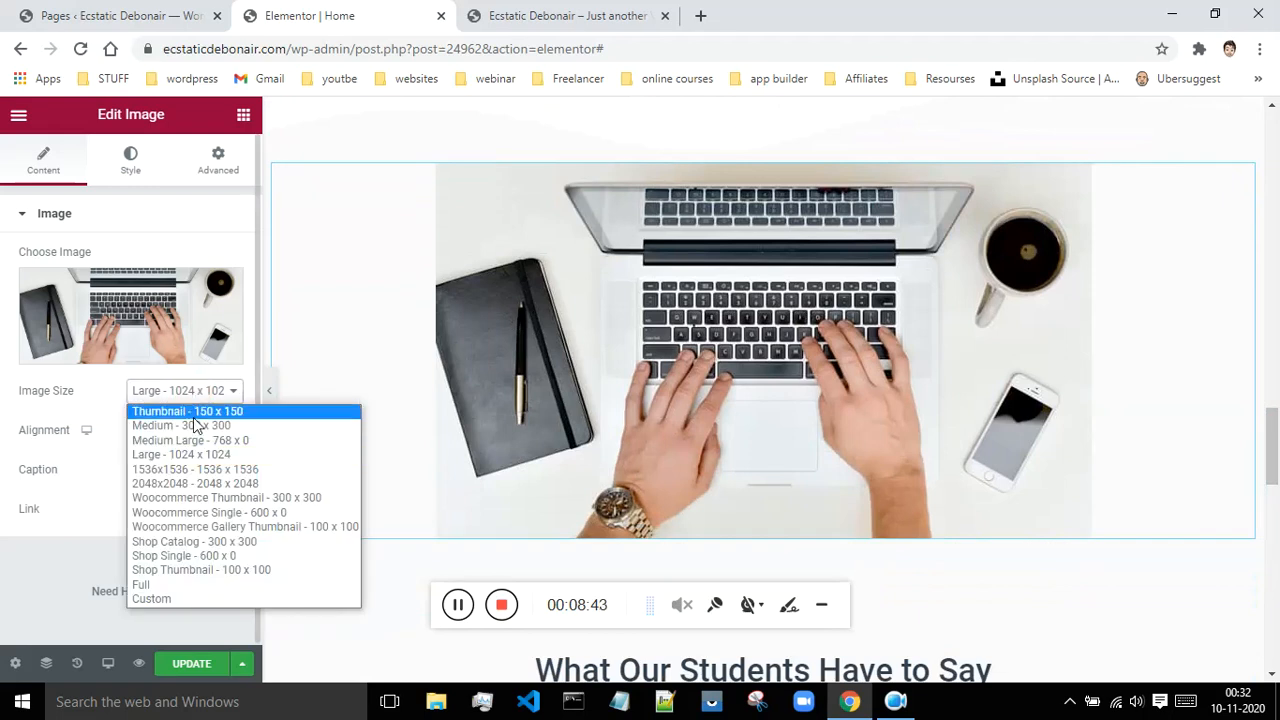
left_click(228, 423)
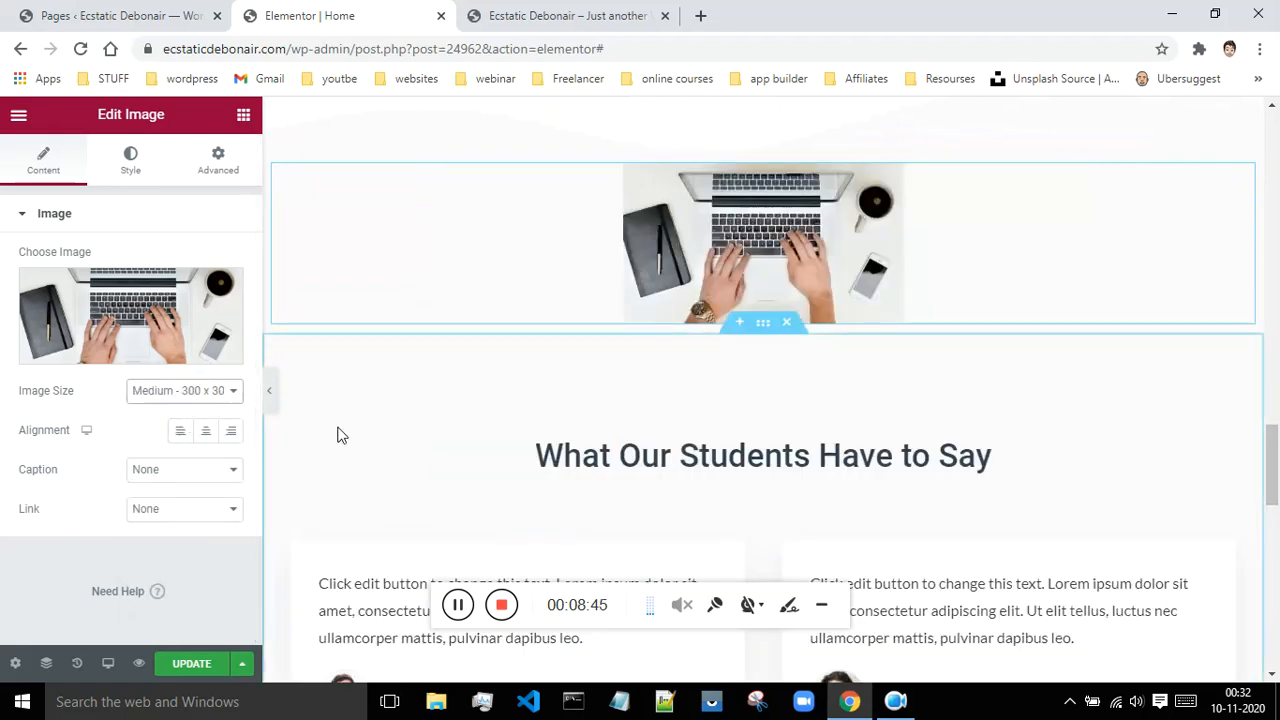
left_click(210, 388)
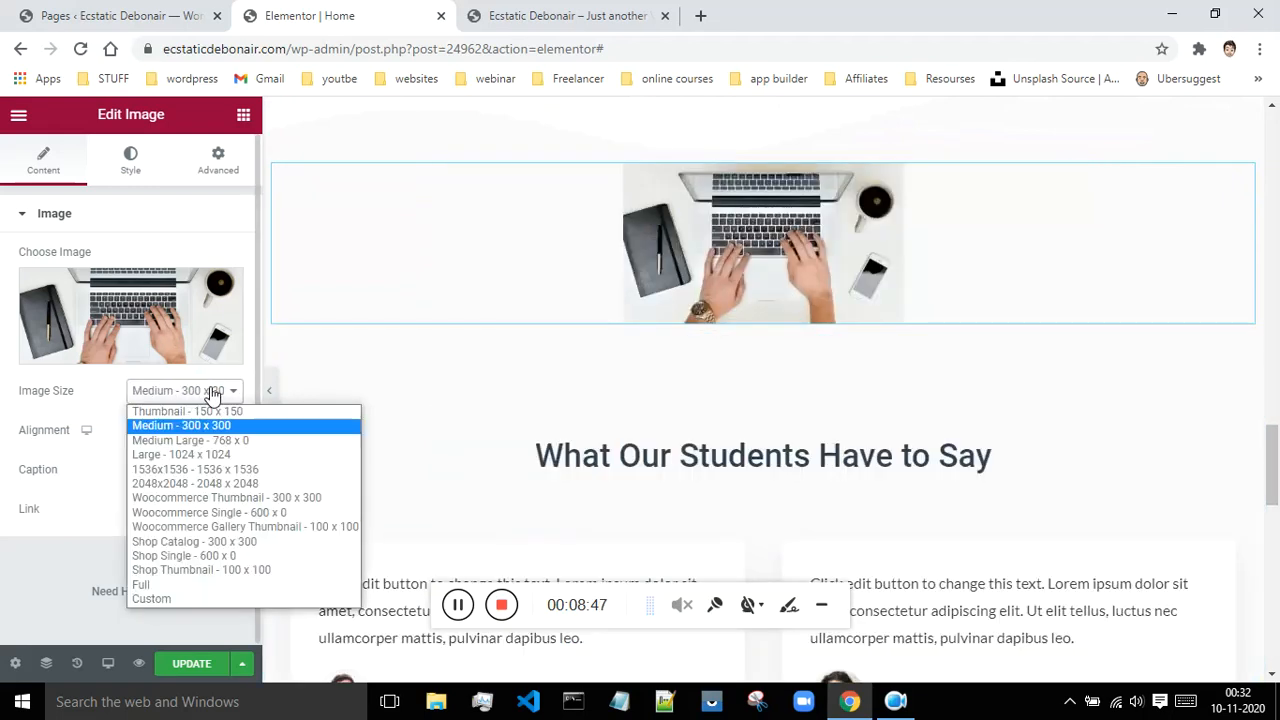
left_click(213, 455)
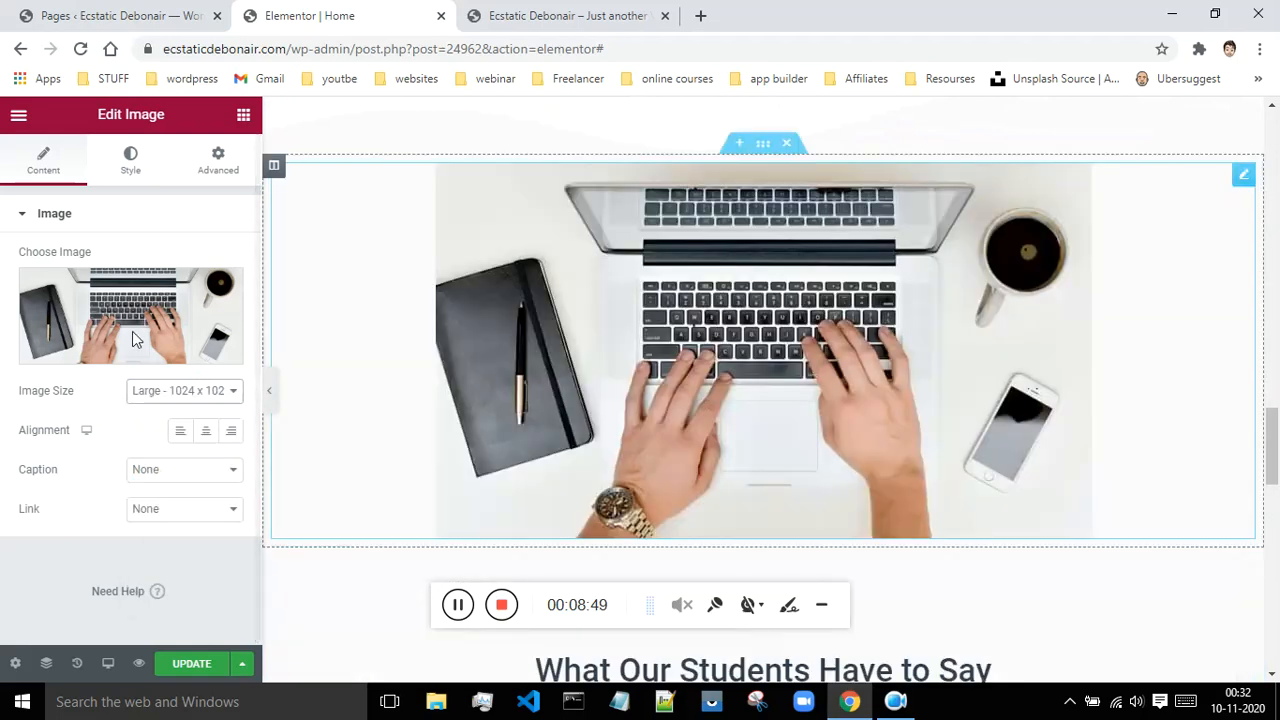
Step: Style the laptop photo with a width of 51%, a max width of 44% and a height of 150 px
left_click(130, 165)
left_click_drag(20, 293, 172, 300)
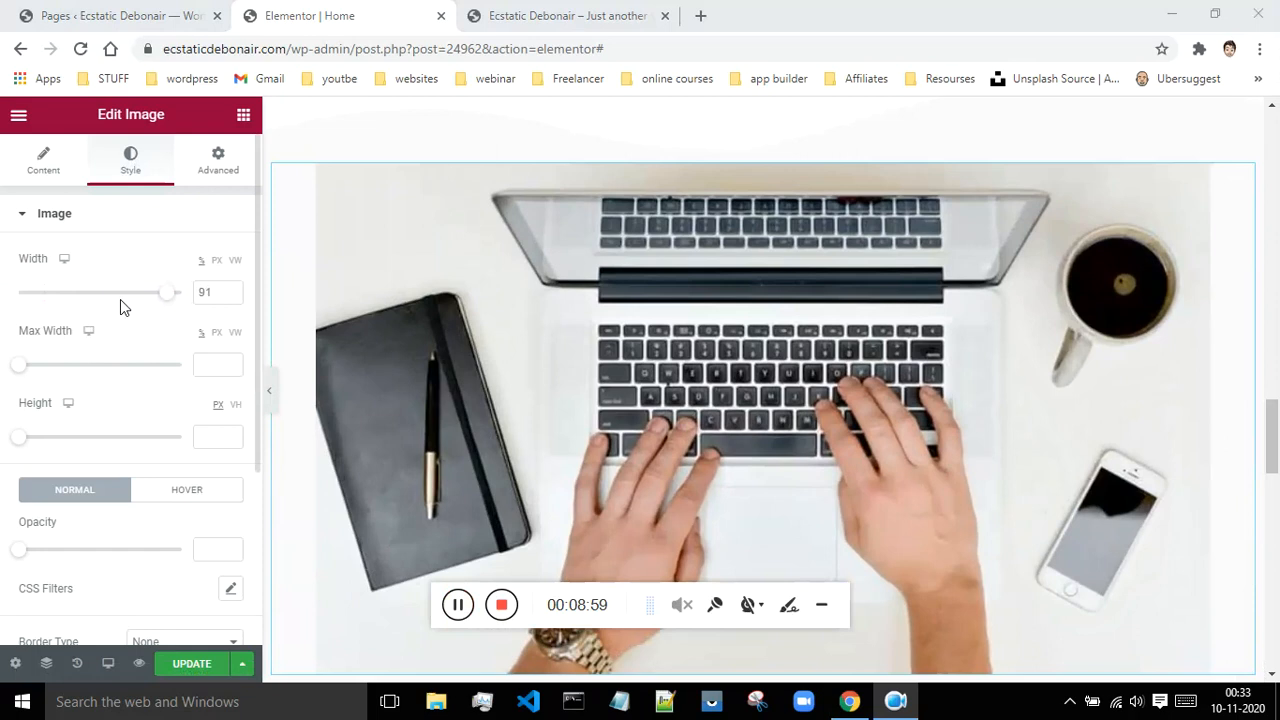
left_click_drag(166, 294, 96, 296)
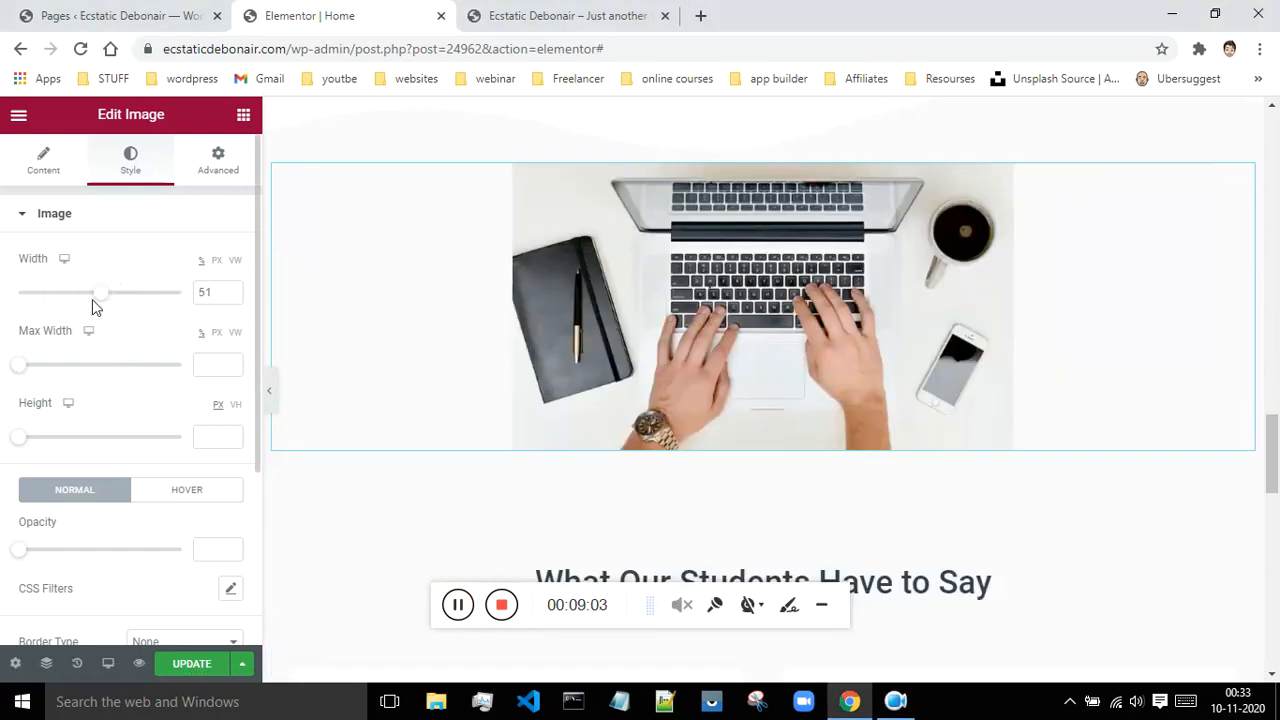
left_click_drag(18, 366, 93, 376)
left_click(25, 435)
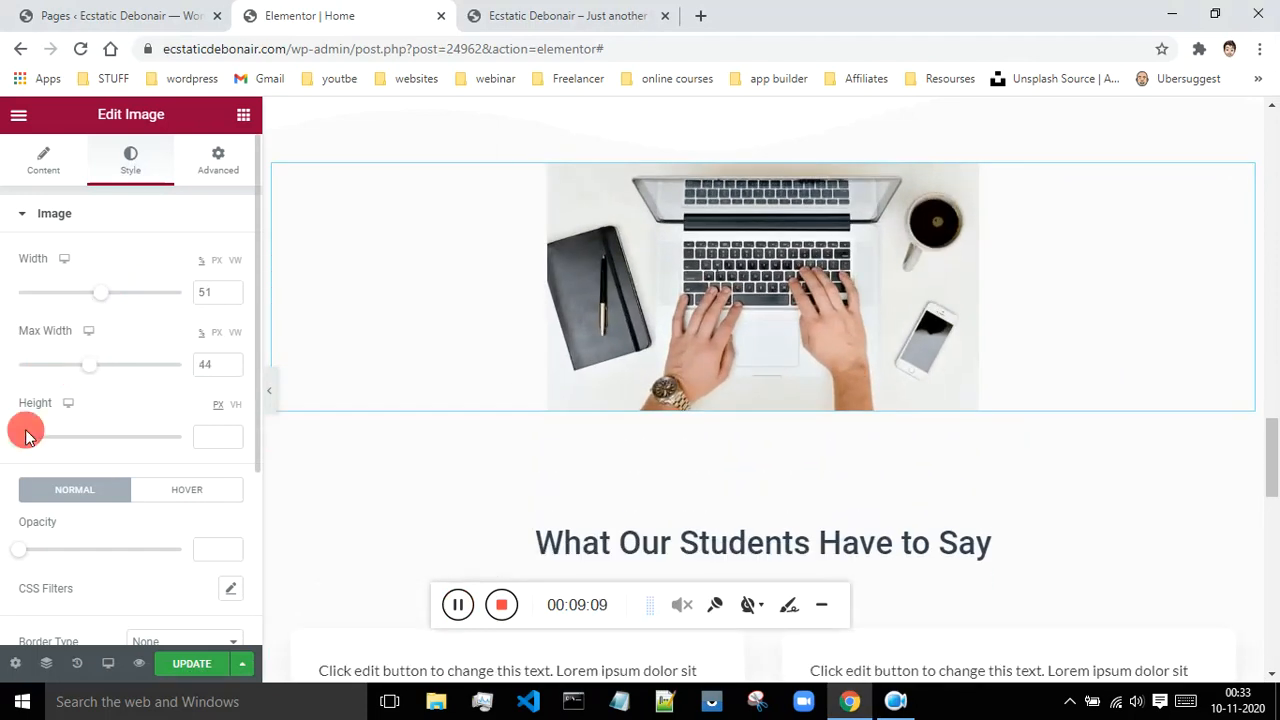
left_click_drag(21, 440, 70, 440)
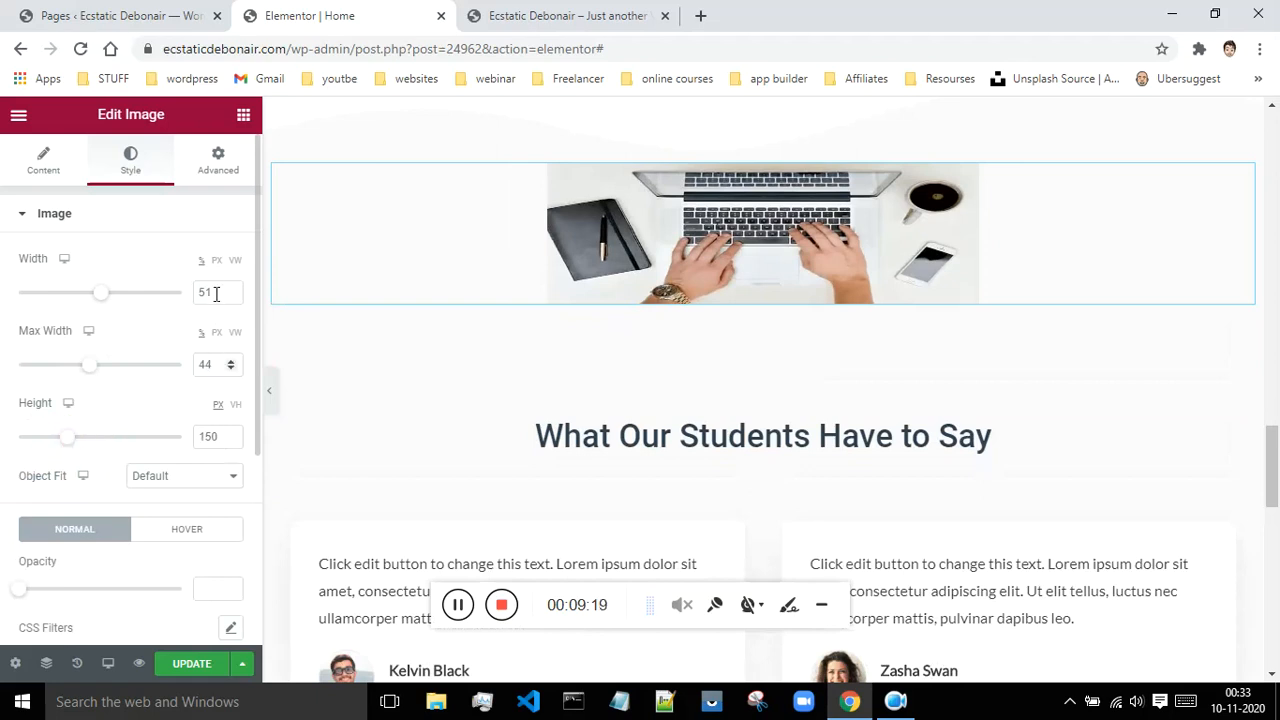
scroll(150, 274, "down", 2)
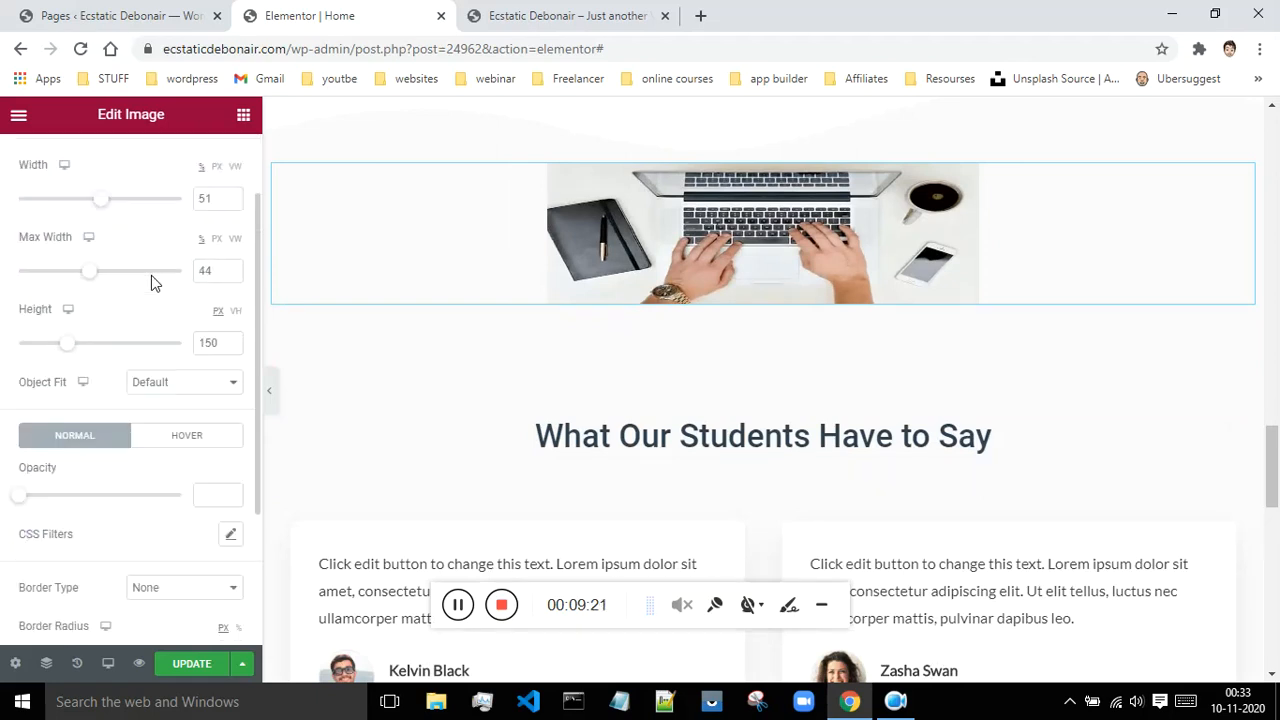